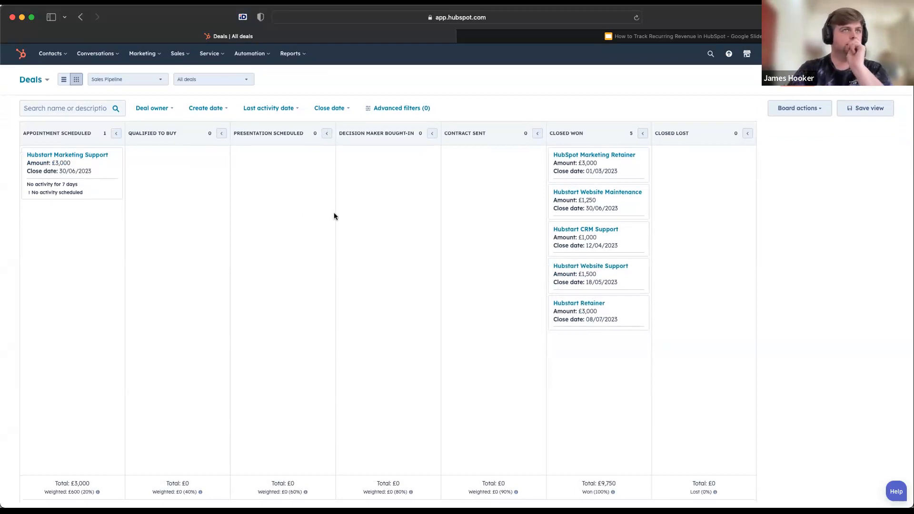
Start a new deal in the Sales Pipeline named "HubSpot Sales and Service"
{"action": "left_click", "coordinate": [871, 86]}
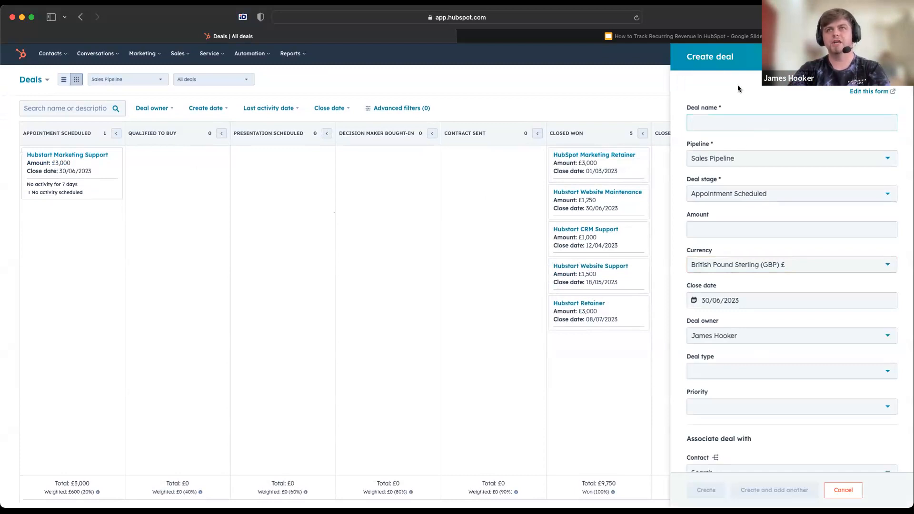
{"action": "type", "text": "HubSpot Sales and Service"}
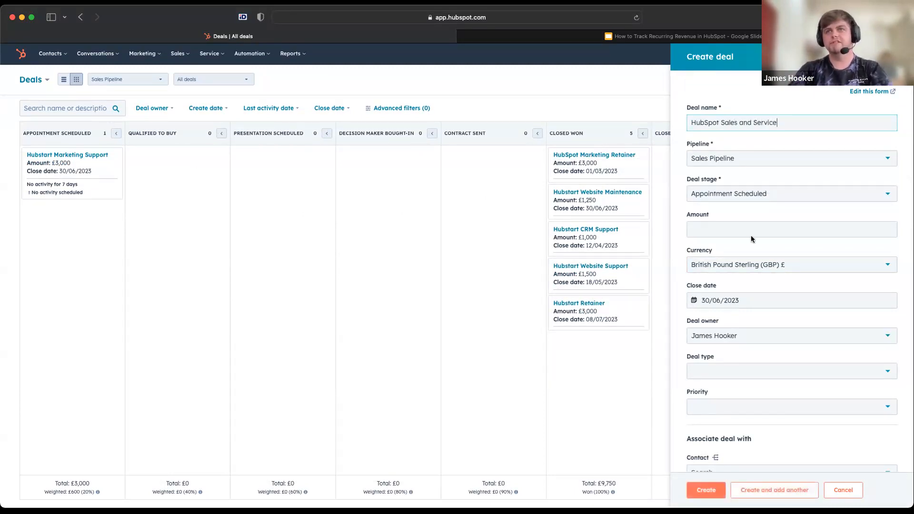
Set the new deal's stage to Presentation Scheduled, leave its amount empty and create the deal
{"action": "left_click", "coordinate": [727, 228]}
{"action": "scroll", "coordinate": [726, 227], "scroll_direction": "down", "scroll_amount": 1}
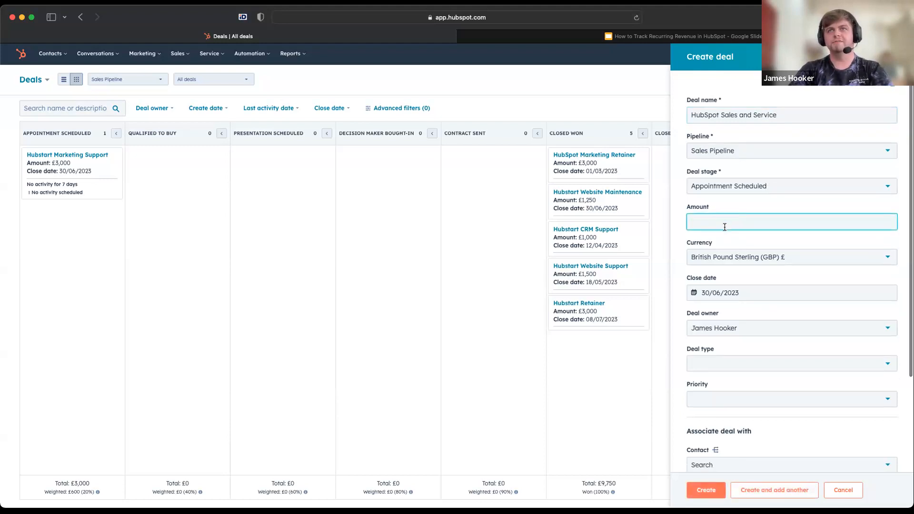
{"action": "left_click", "coordinate": [726, 191]}
{"action": "left_click", "coordinate": [727, 263]}
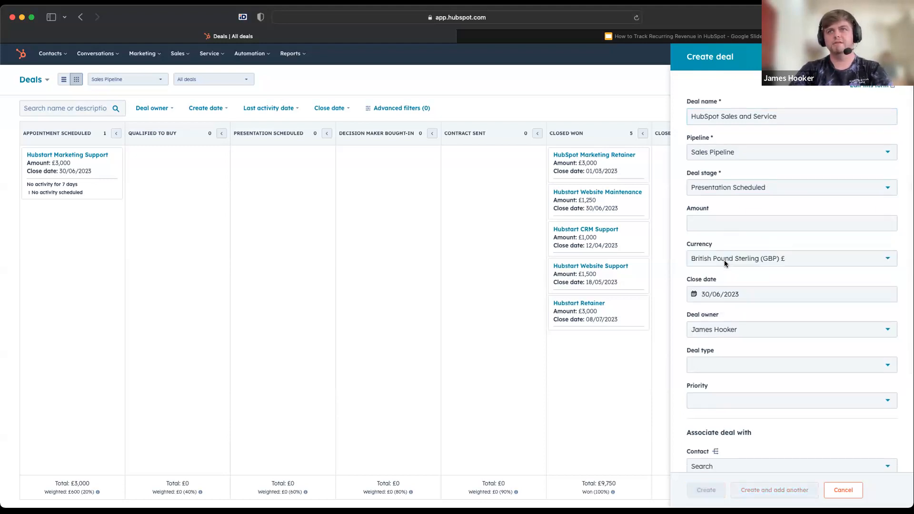
{"action": "scroll", "coordinate": [776, 300], "scroll_direction": "down", "scroll_amount": 3}
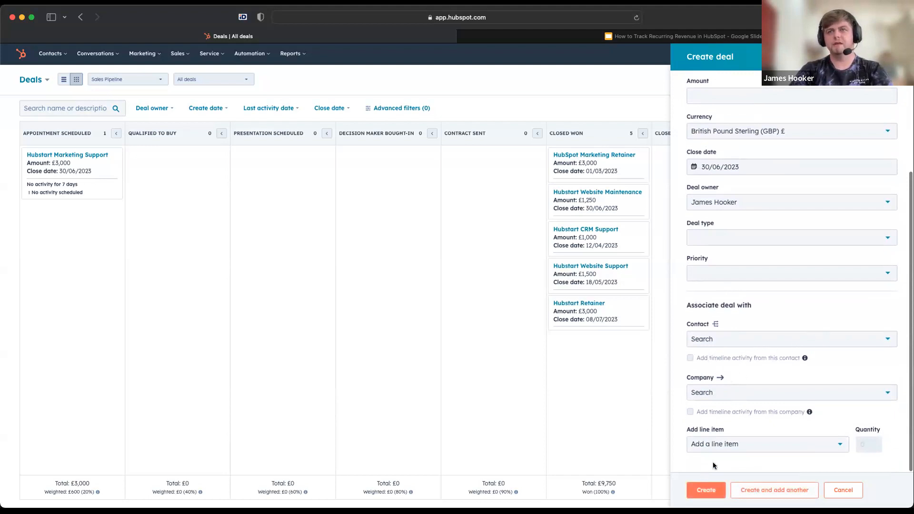
{"action": "left_click", "coordinate": [706, 489]}
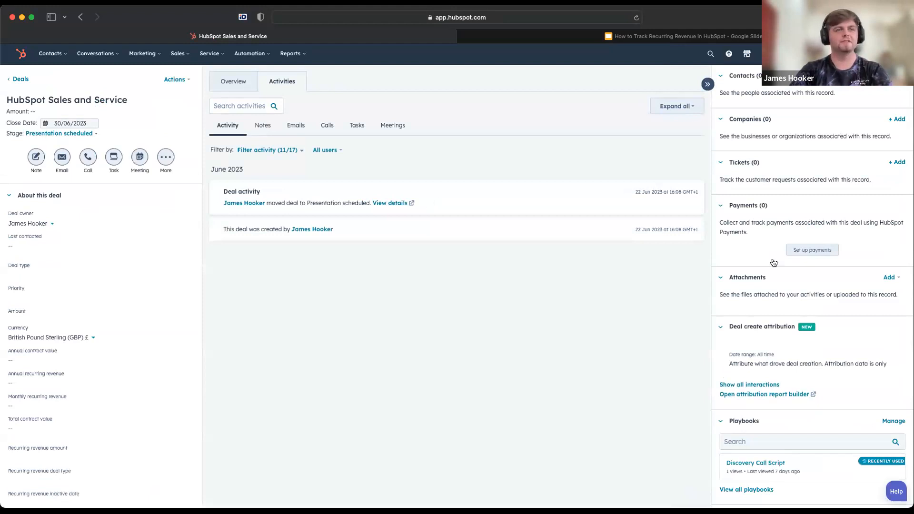
{"action": "scroll", "coordinate": [866, 338], "scroll_direction": "down", "scroll_amount": 2}
{"action": "scroll", "coordinate": [866, 338], "scroll_direction": "down", "scroll_amount": 3}
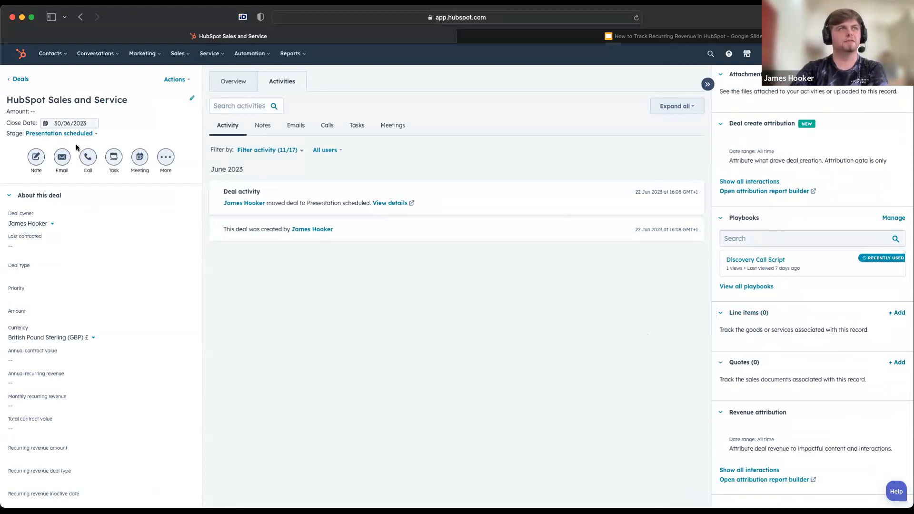
{"action": "left_click", "coordinate": [192, 98]}
{"action": "double_click", "coordinate": [210, 176]}
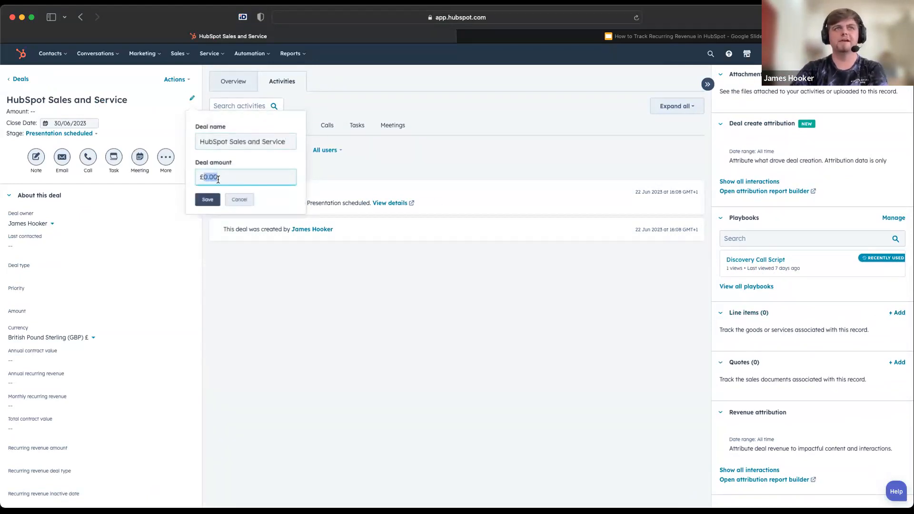
{"action": "left_click", "coordinate": [237, 198]}
Open the line item editor of the HubSpot Sales and Service deal
{"action": "left_click", "coordinate": [902, 316]}
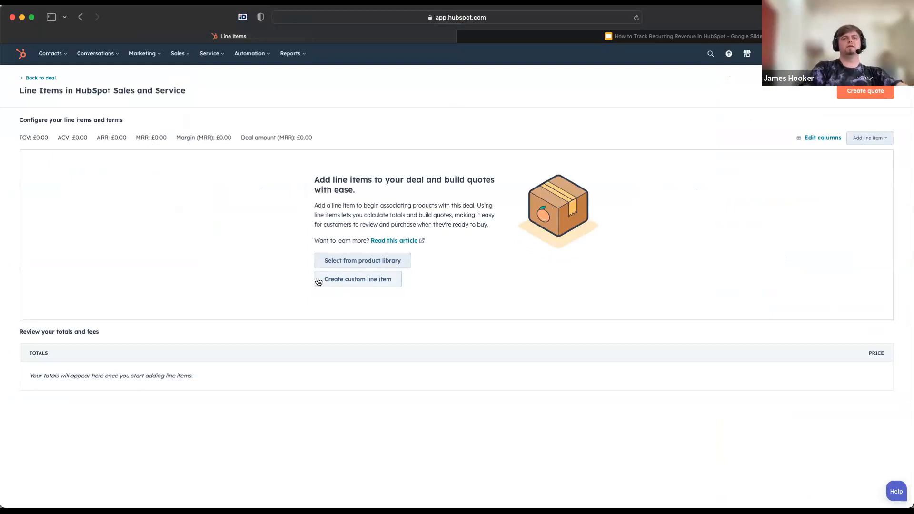
{"action": "left_click", "coordinate": [318, 281]}
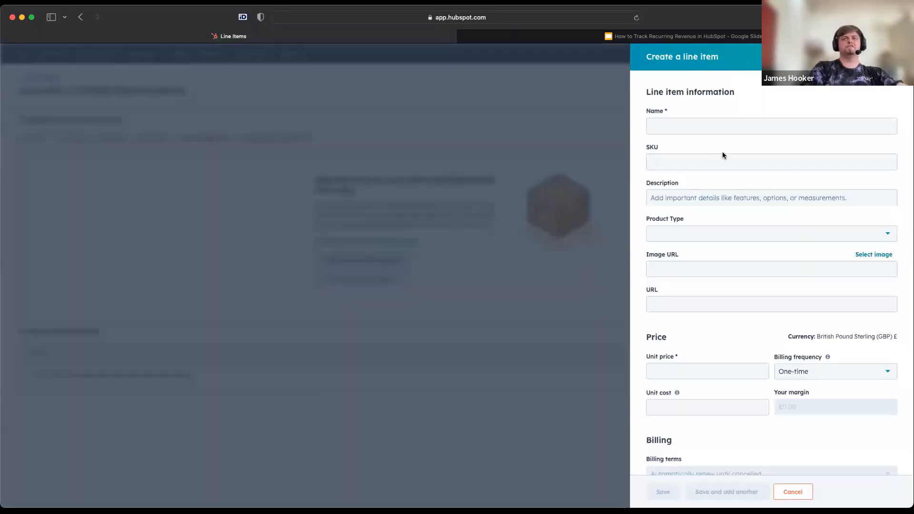
{"action": "left_click", "coordinate": [734, 122]}
{"action": "scroll", "coordinate": [751, 246], "scroll_direction": "down", "scroll_amount": 3}
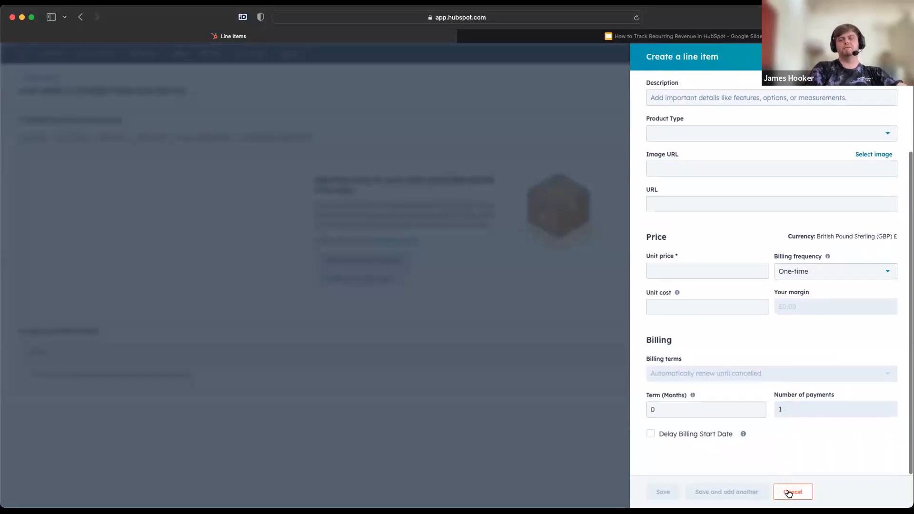
{"action": "left_click", "coordinate": [789, 494]}
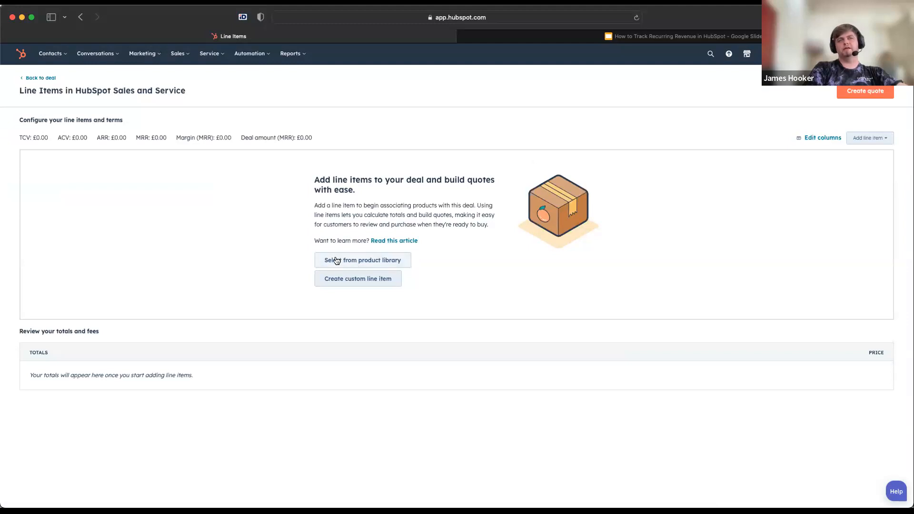
Start adding a line item to the deal from the product library
{"action": "left_click", "coordinate": [336, 260]}
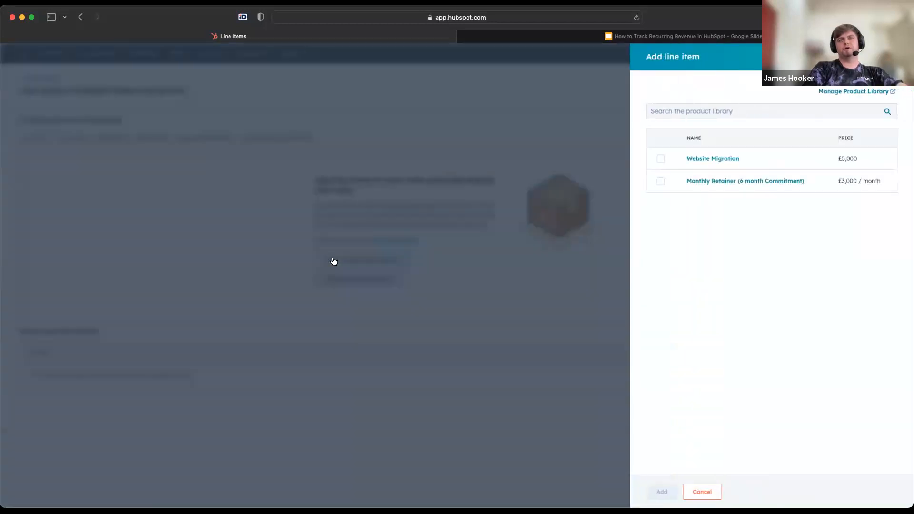
Examine the price and billing frequency options for new products and the product import page in the product library settings, without saving anything
{"action": "left_click", "coordinate": [857, 91]}
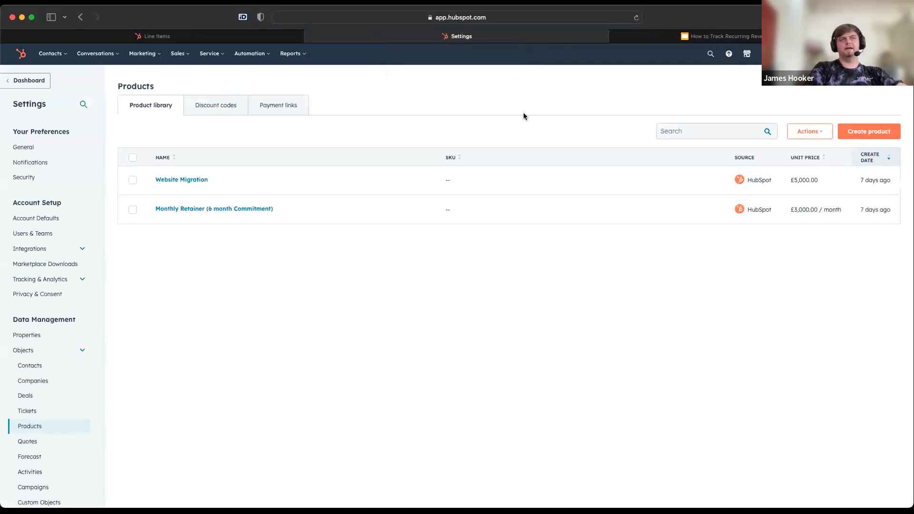
{"action": "left_click", "coordinate": [867, 133]}
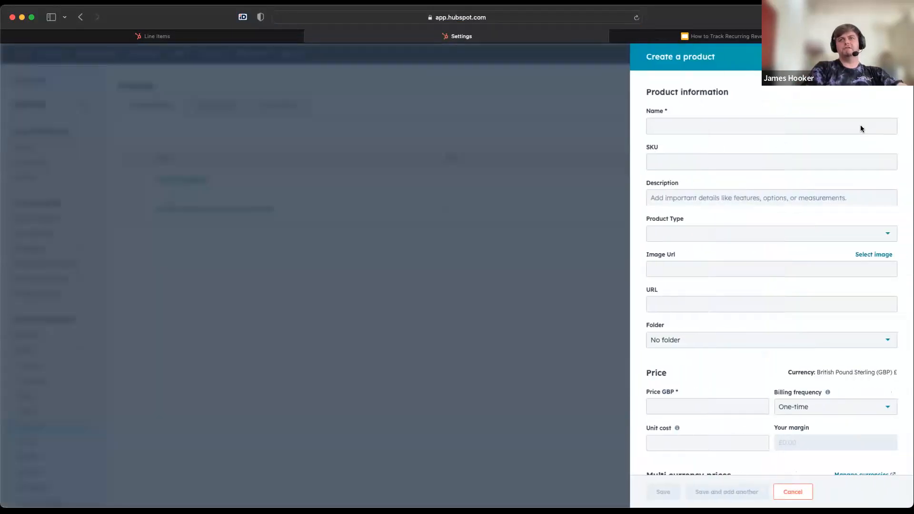
{"action": "scroll", "coordinate": [754, 187], "scroll_direction": "down", "scroll_amount": 5}
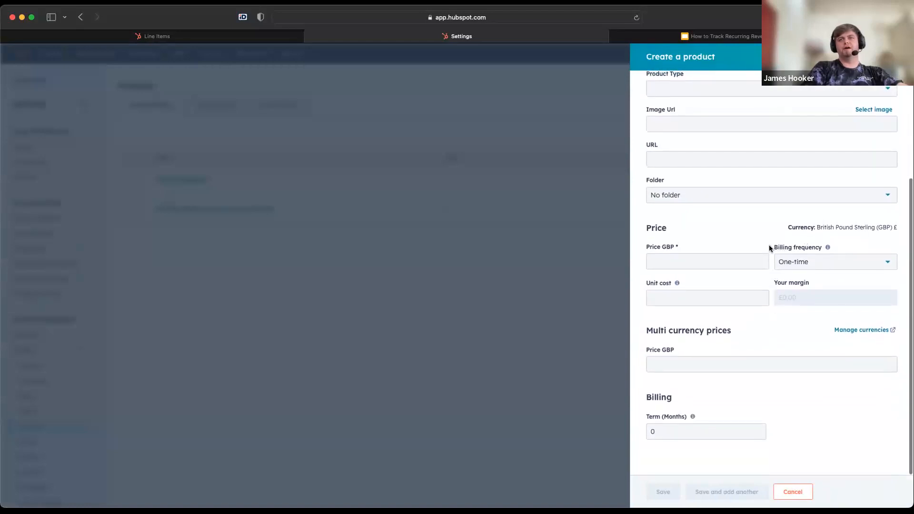
{"action": "left_click", "coordinate": [708, 263]}
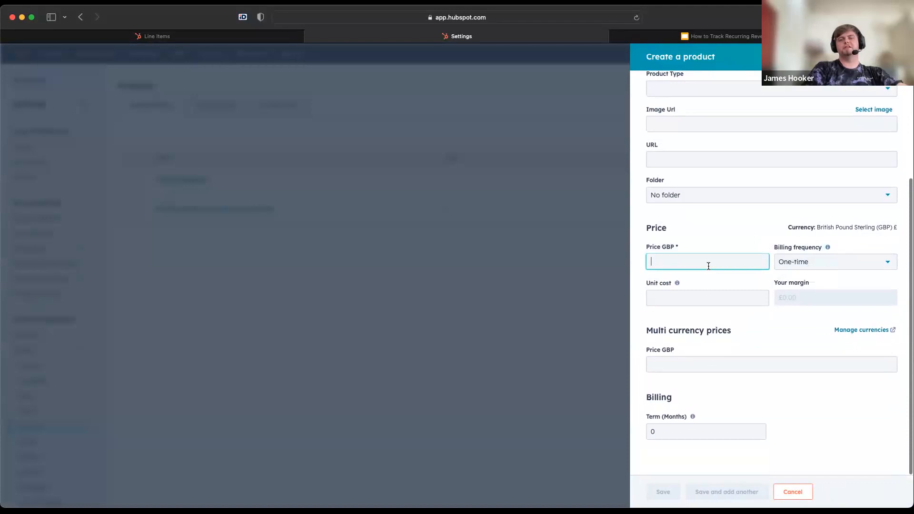
{"action": "left_click", "coordinate": [823, 267]}
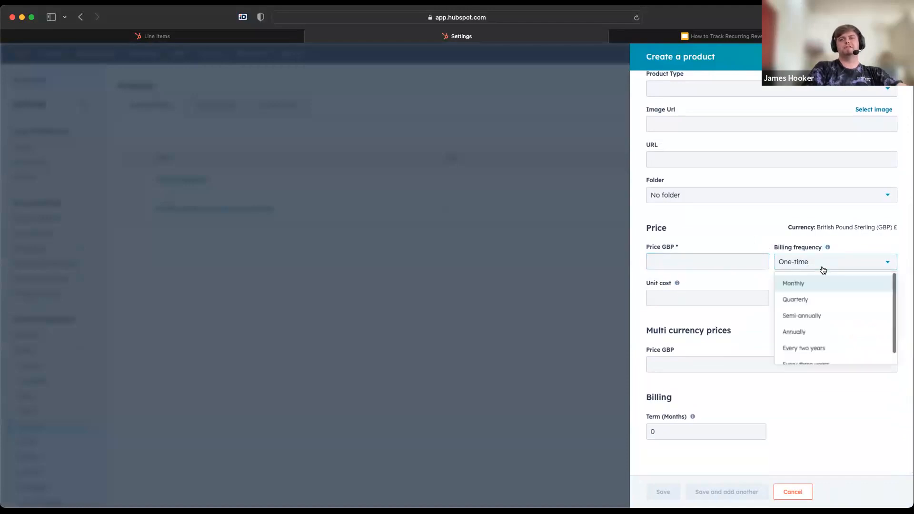
{"action": "scroll", "coordinate": [829, 320], "scroll_direction": "down", "scroll_amount": 1}
{"action": "scroll", "coordinate": [828, 320], "scroll_direction": "up", "scroll_amount": 1}
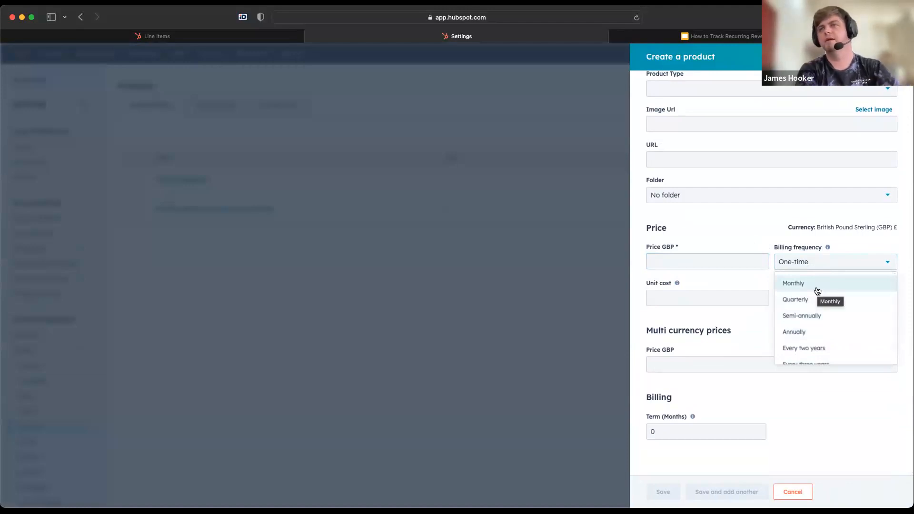
{"action": "scroll", "coordinate": [813, 334], "scroll_direction": "down", "scroll_amount": 1}
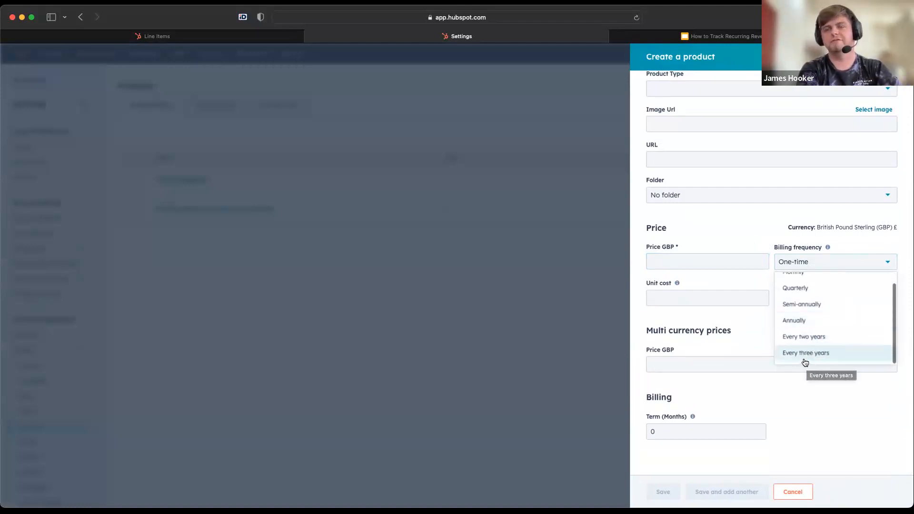
{"action": "left_click", "coordinate": [808, 441]}
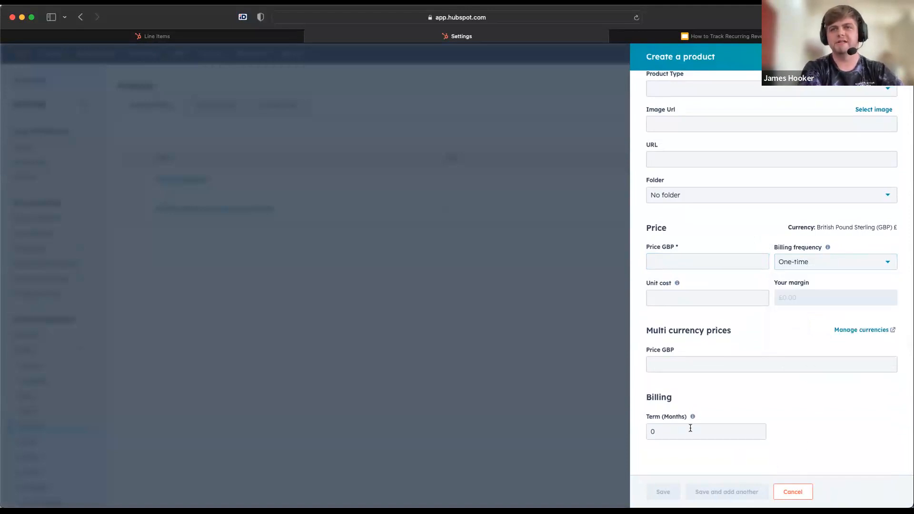
{"action": "left_click", "coordinate": [786, 493]}
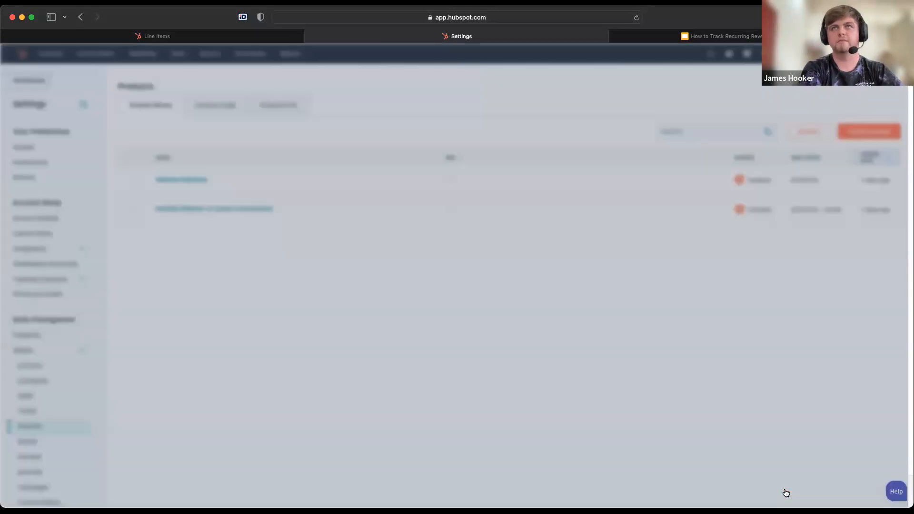
{"action": "left_click", "coordinate": [809, 133]}
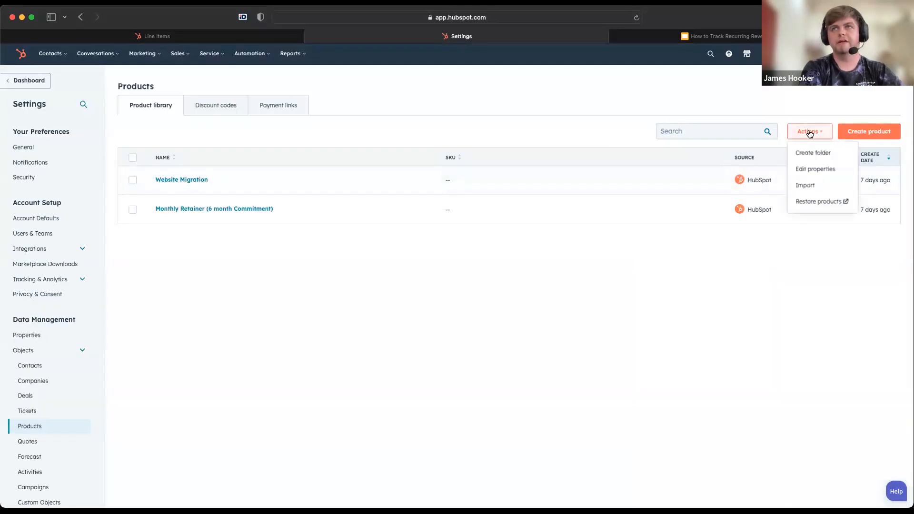
{"action": "left_click", "coordinate": [802, 186]}
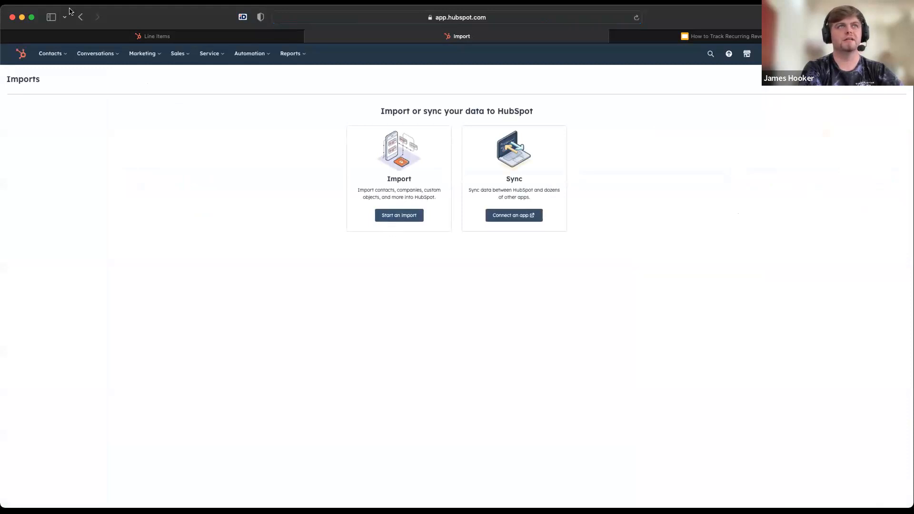
{"action": "left_click", "coordinate": [80, 20]}
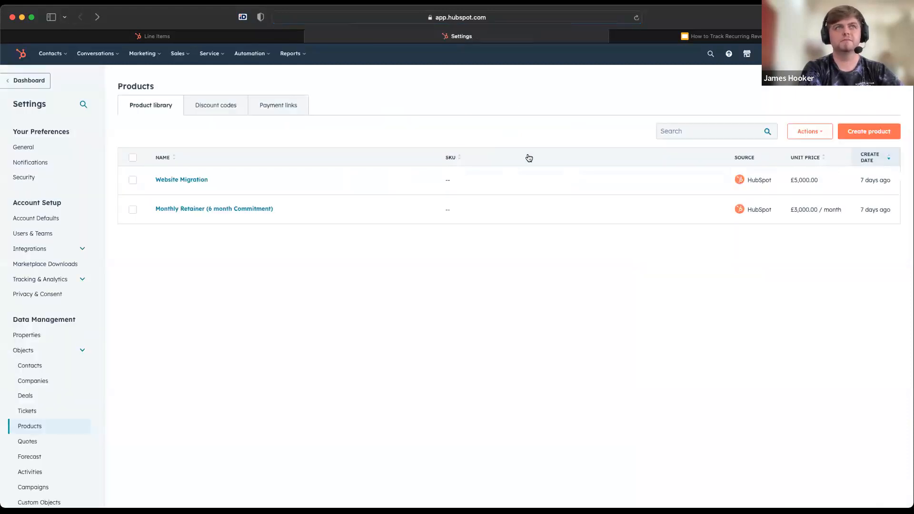
Add the "Monthly Retainer (6 month Commitment)" product from the library to the deal as a line item
{"action": "left_click", "coordinate": [237, 38]}
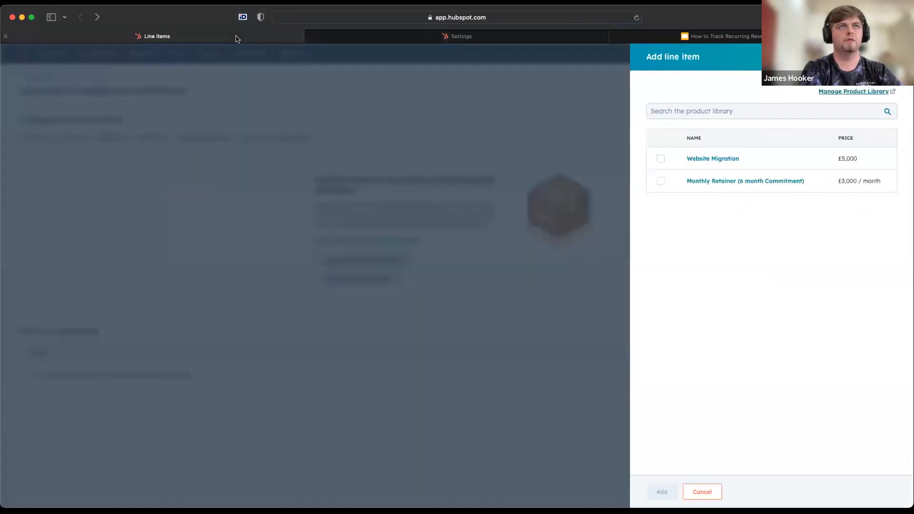
{"action": "left_click", "coordinate": [661, 182]}
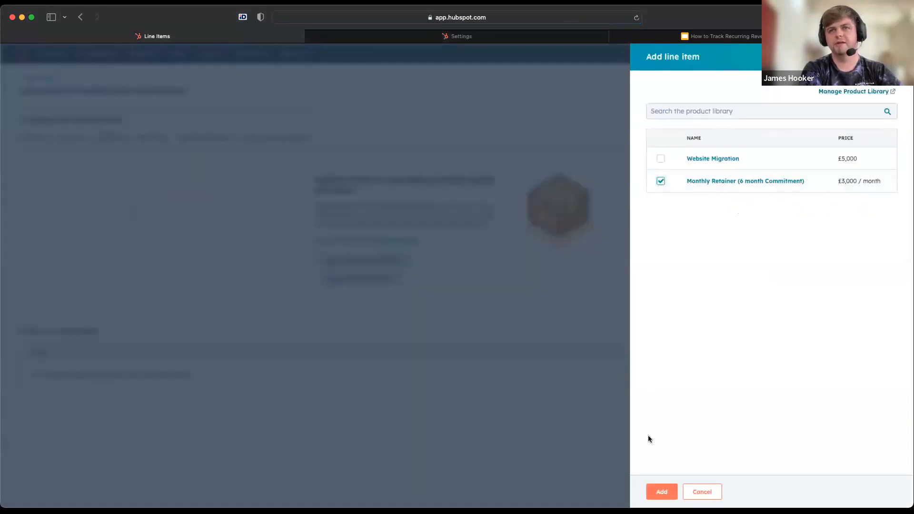
{"action": "left_click", "coordinate": [654, 491]}
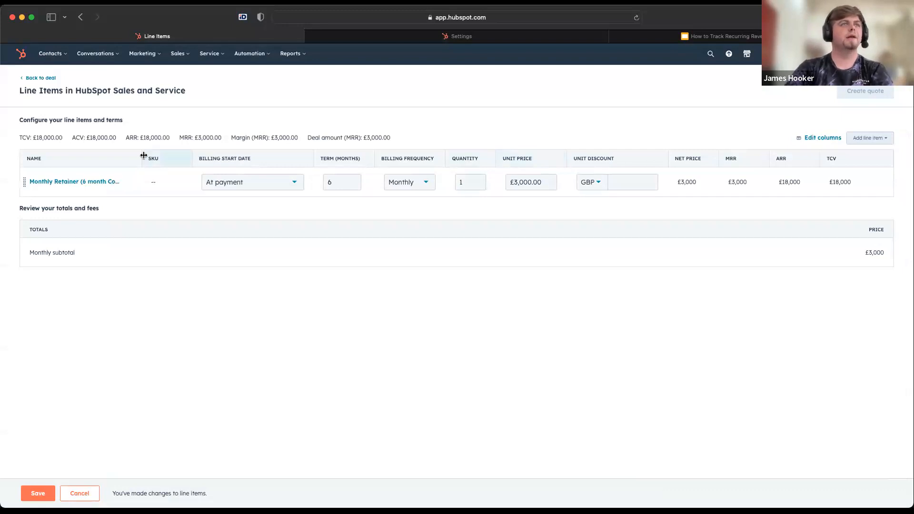
Edit the retainer line item and rename it "Monthly Retainer (4 month Commitment)"
{"action": "left_click", "coordinate": [116, 182]}
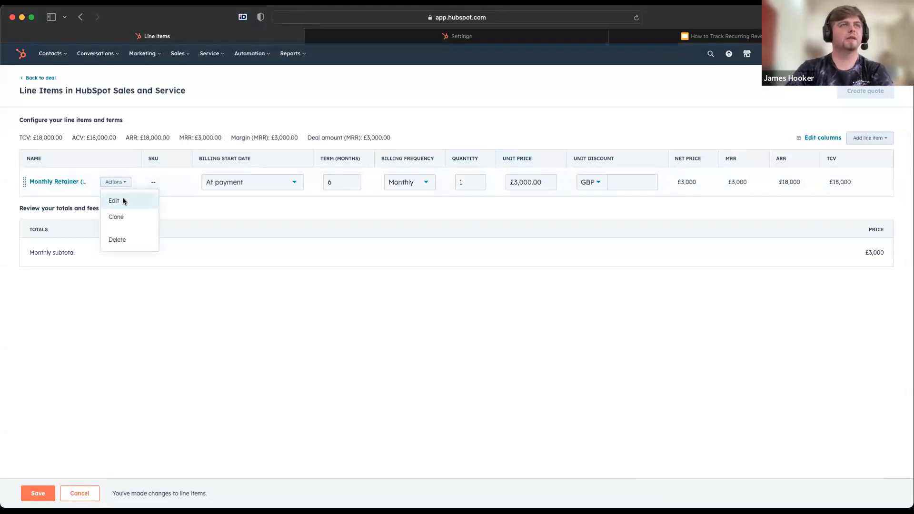
{"action": "left_click", "coordinate": [123, 202]}
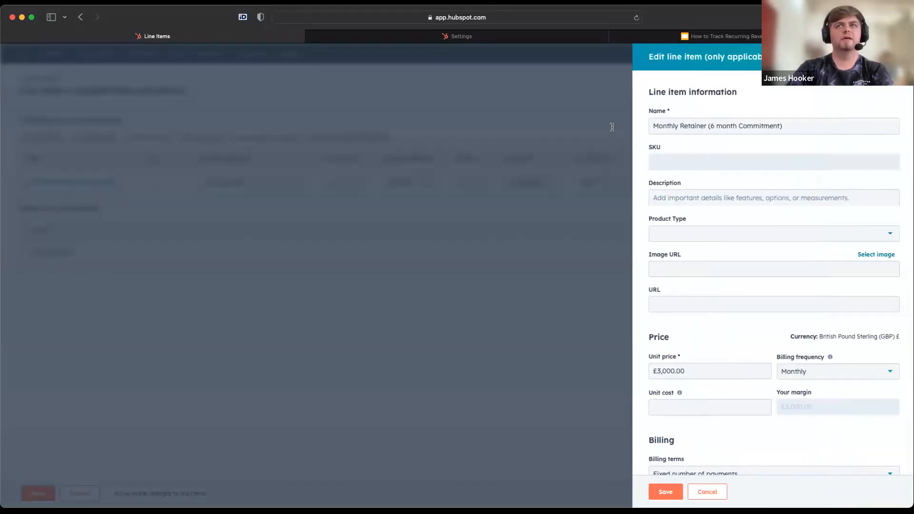
{"action": "left_click", "coordinate": [710, 127]}
{"action": "key", "text": "BackSpace"}
{"action": "type", "text": "4"}
{"action": "scroll", "coordinate": [739, 263], "scroll_direction": "down", "scroll_amount": 1}
{"action": "scroll", "coordinate": [739, 265], "scroll_direction": "up", "scroll_amount": 1}
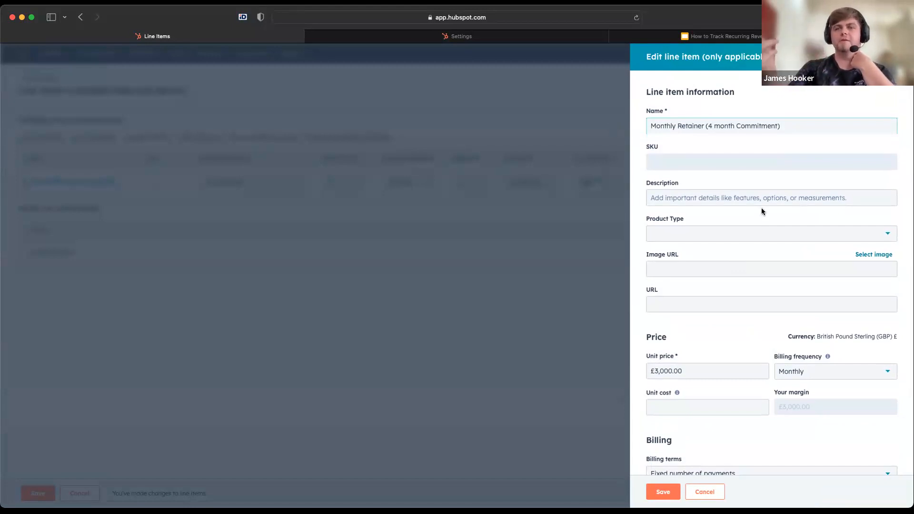
Set the retainer line item's billing term to 4 months and save the line item
{"action": "scroll", "coordinate": [762, 212], "scroll_direction": "down", "scroll_amount": 3}
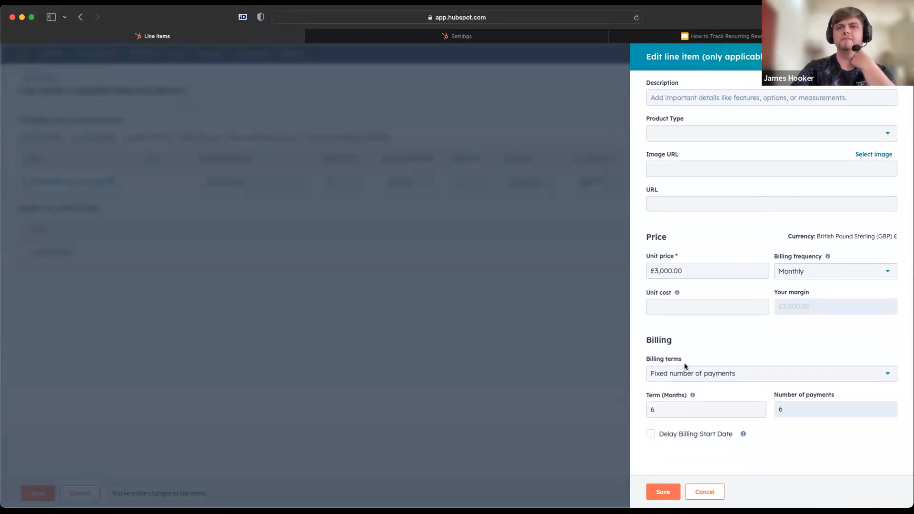
{"action": "double_click", "coordinate": [659, 409]}
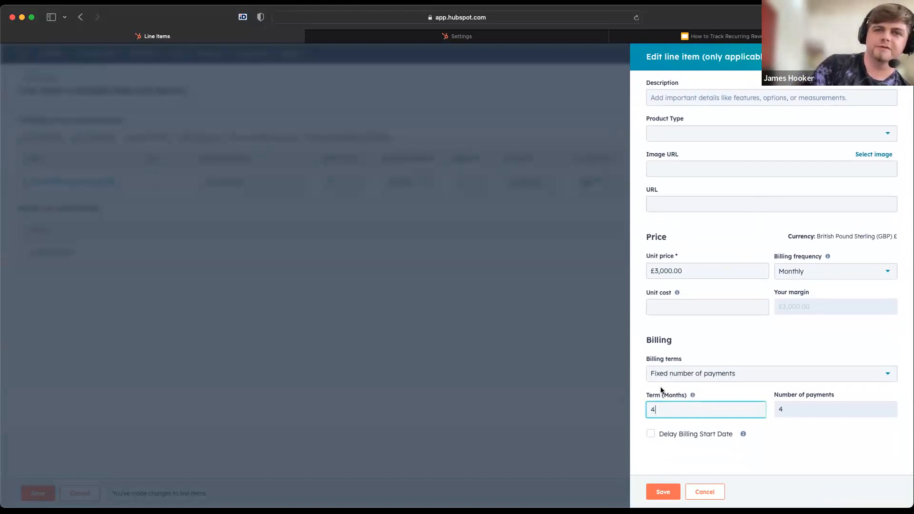
{"action": "scroll", "coordinate": [679, 381], "scroll_direction": "up", "scroll_amount": 3}
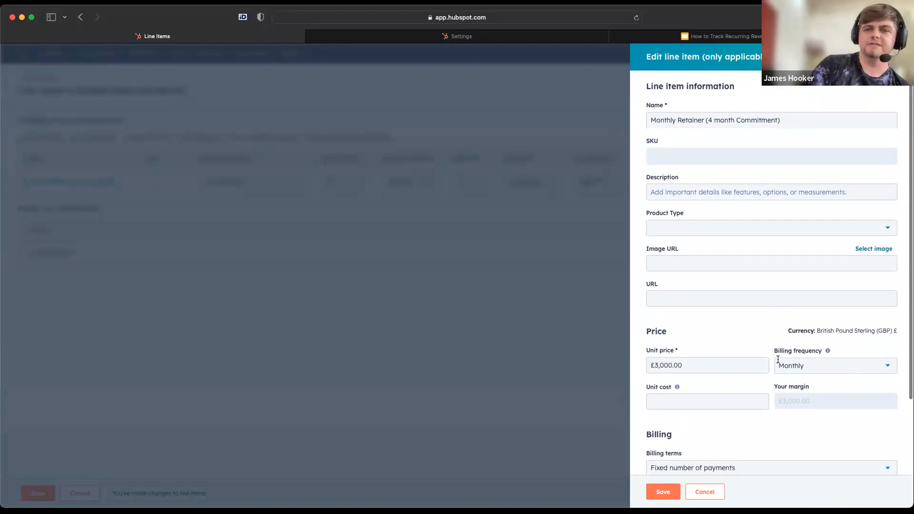
{"action": "left_click", "coordinate": [663, 492]}
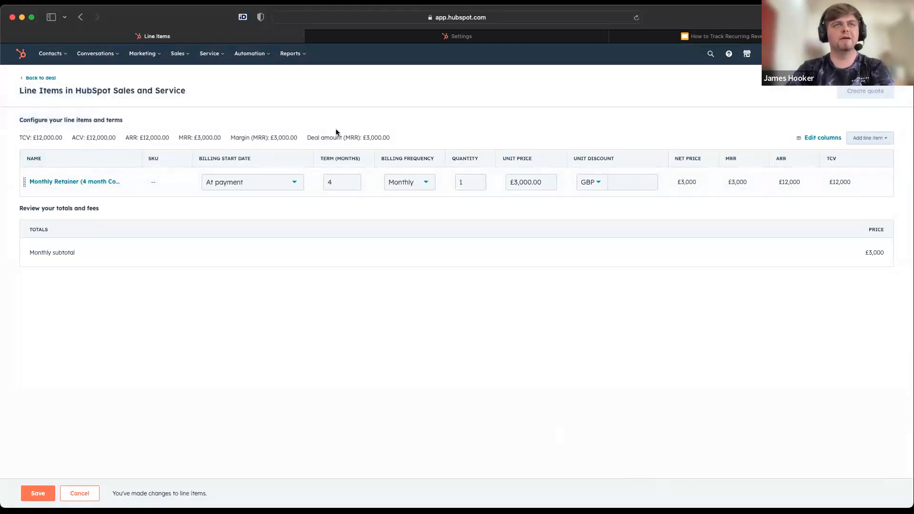
Examine the ARR, ACV and TCV totals calculated for the deal's line items
{"action": "mouse_move", "coordinate": [148, 139]}
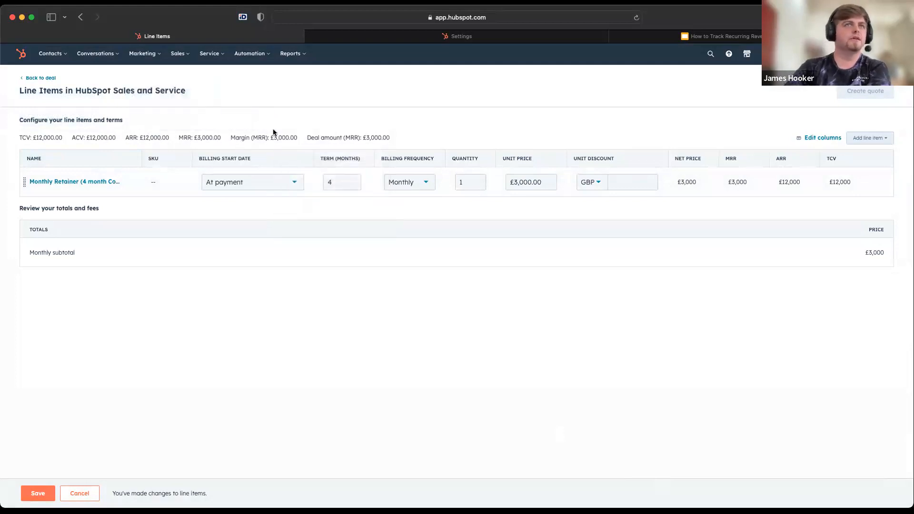
{"action": "triple_click", "coordinate": [154, 138]}
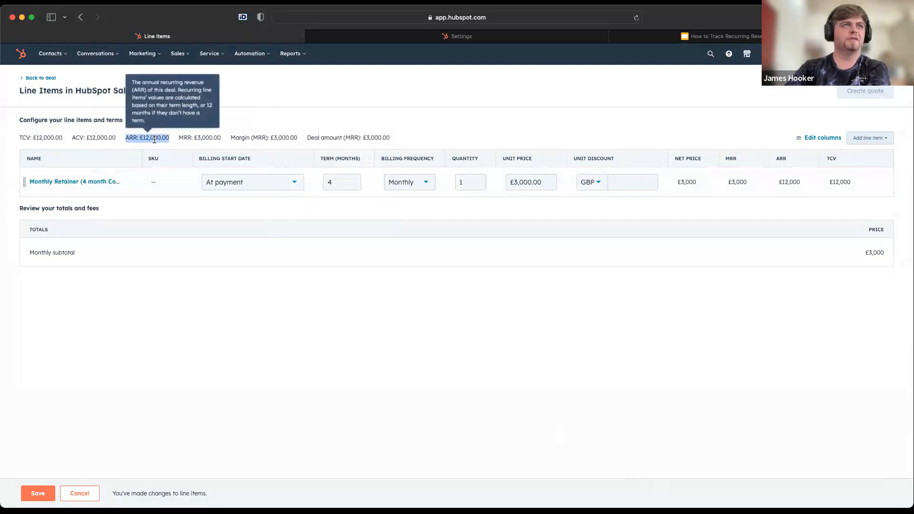
{"action": "left_click", "coordinate": [102, 137]}
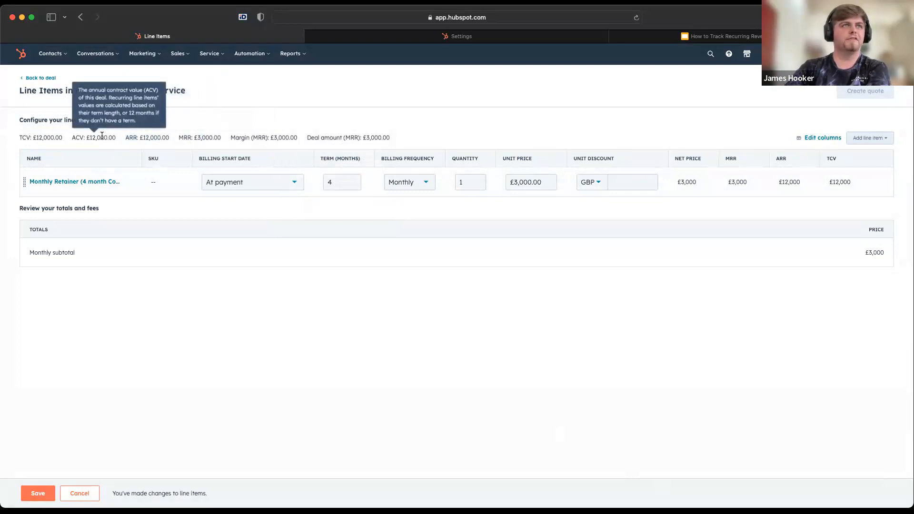
{"action": "double_click", "coordinate": [49, 138]}
{"action": "left_click", "coordinate": [293, 324]}
Set the retainer's term to 12 months, save without updating the deal amount, and check the ARR
{"action": "double_click", "coordinate": [345, 178]}
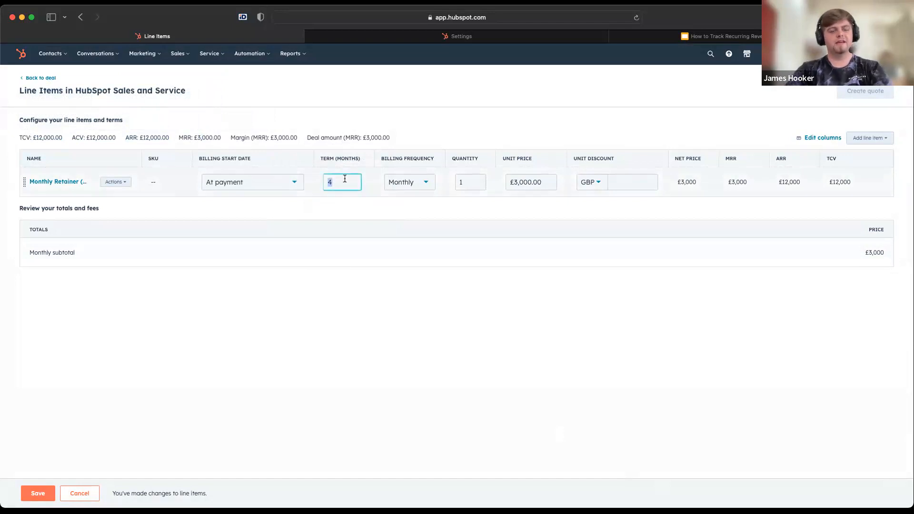
{"action": "type", "text": "12"}
{"action": "left_click", "coordinate": [38, 494]}
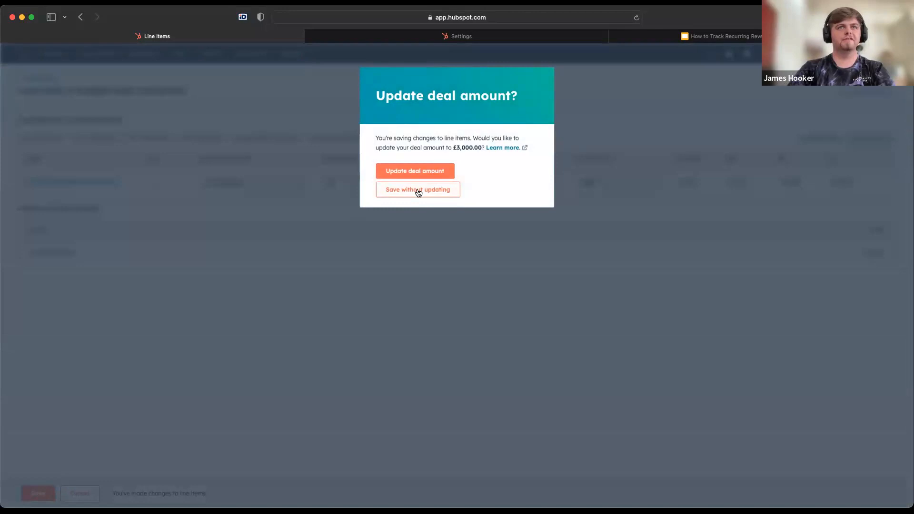
{"action": "left_click", "coordinate": [418, 190]}
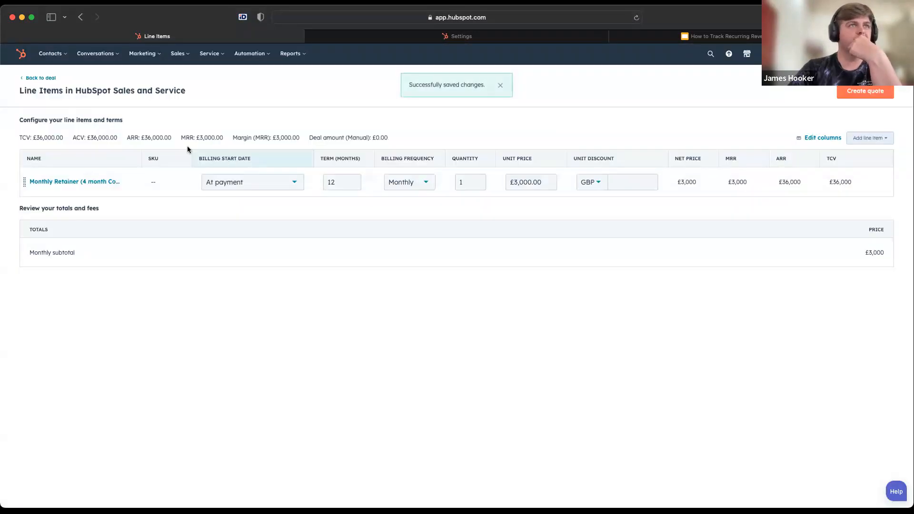
{"action": "double_click", "coordinate": [157, 138]}
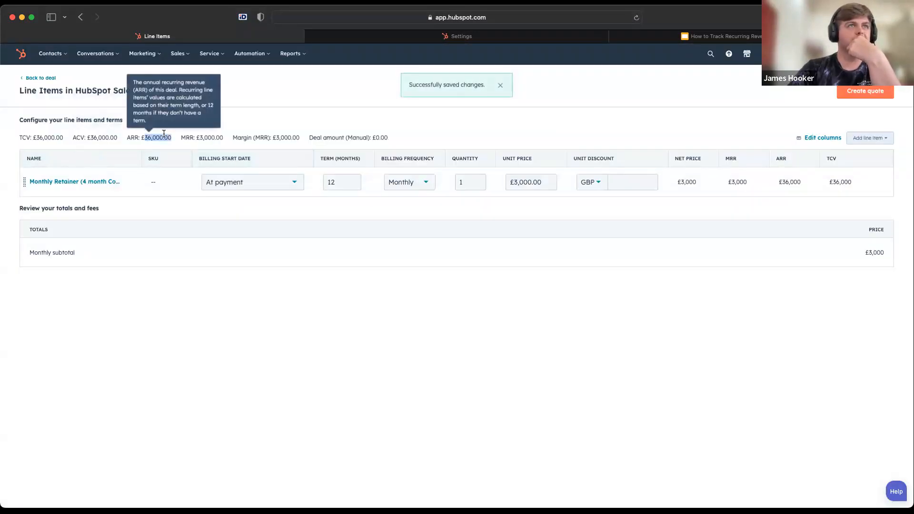
{"action": "double_click", "coordinate": [132, 137]}
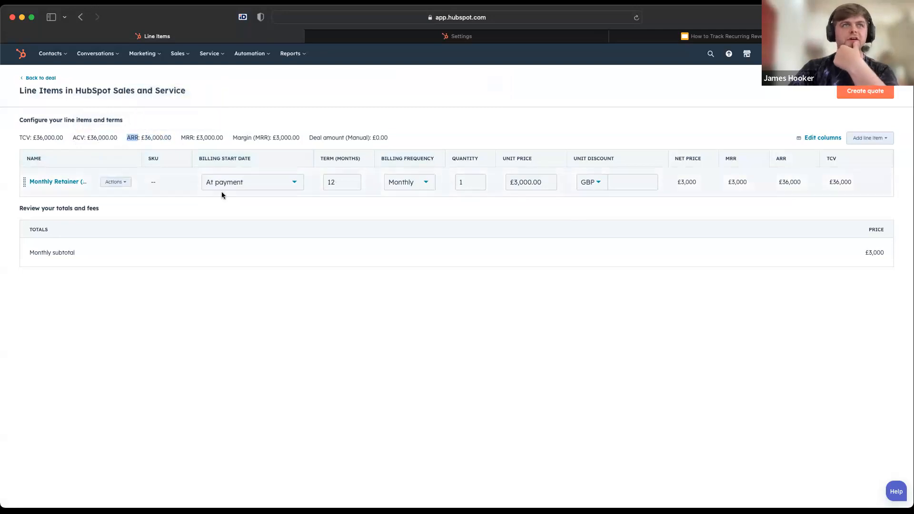
Set the retainer's term to 4 months and save the line items, updating the deal amount
{"action": "double_click", "coordinate": [334, 184]}
{"action": "type", "text": "4"}
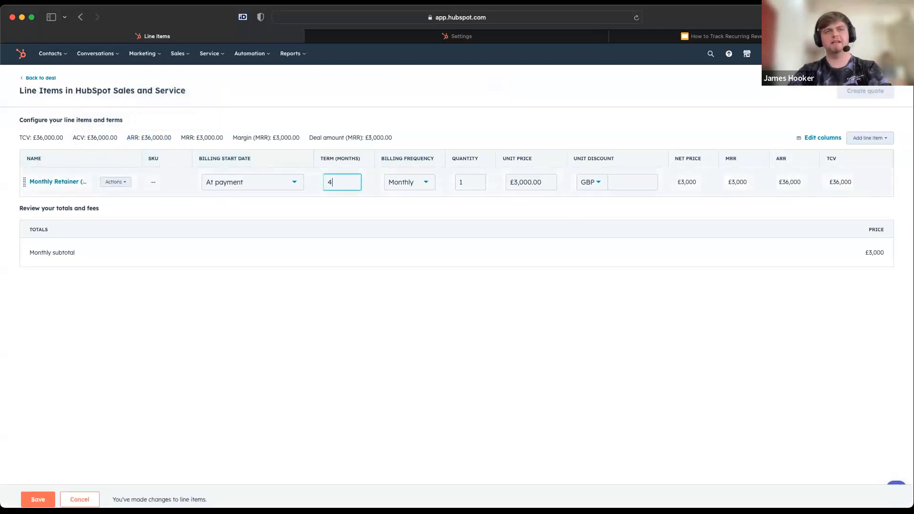
{"action": "left_click", "coordinate": [37, 494]}
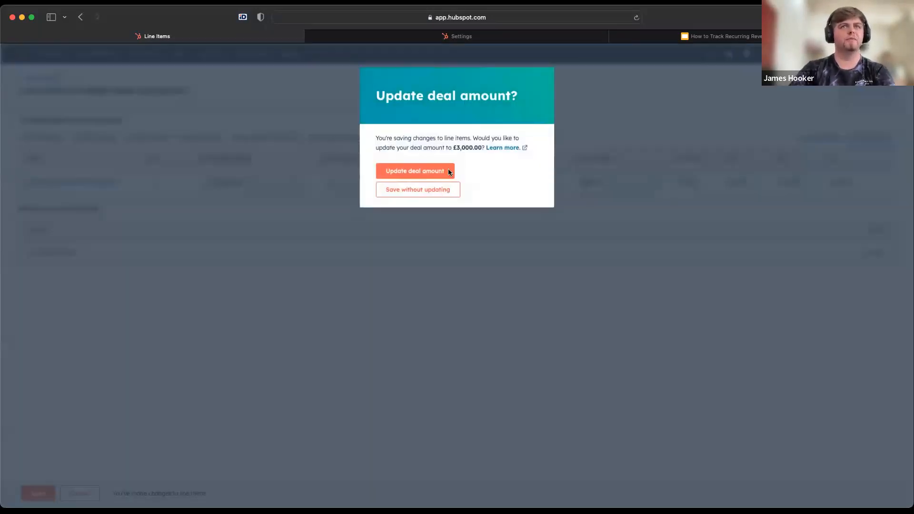
{"action": "left_click", "coordinate": [417, 175]}
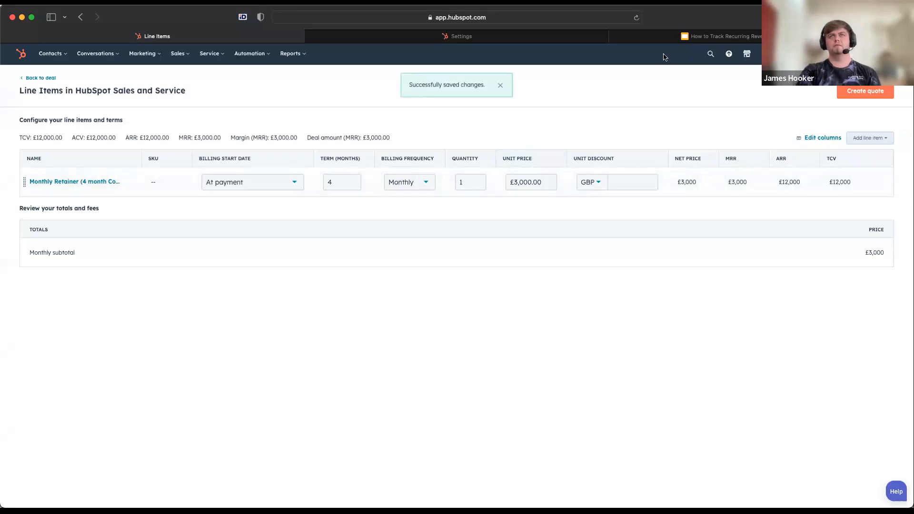
Return to the deal record and open the board of all deals
{"action": "mouse_move", "coordinate": [503, 40]}
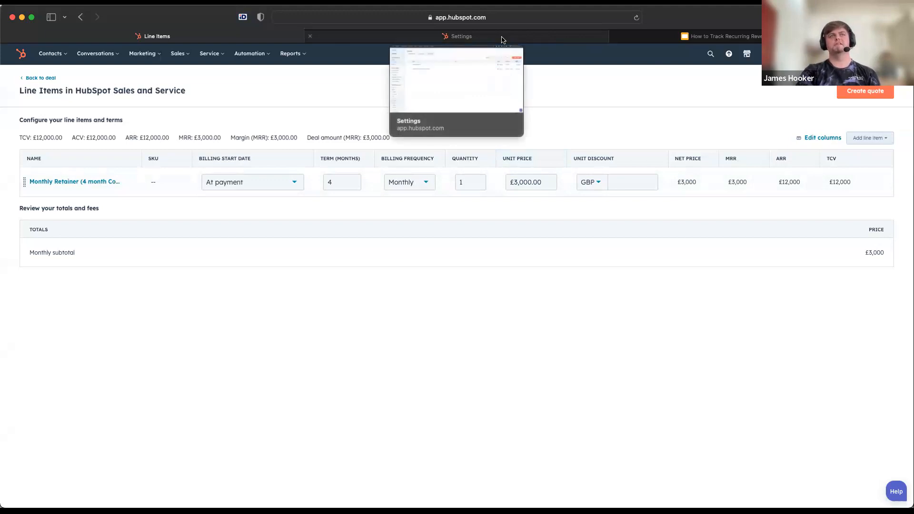
{"action": "left_click", "coordinate": [41, 80]}
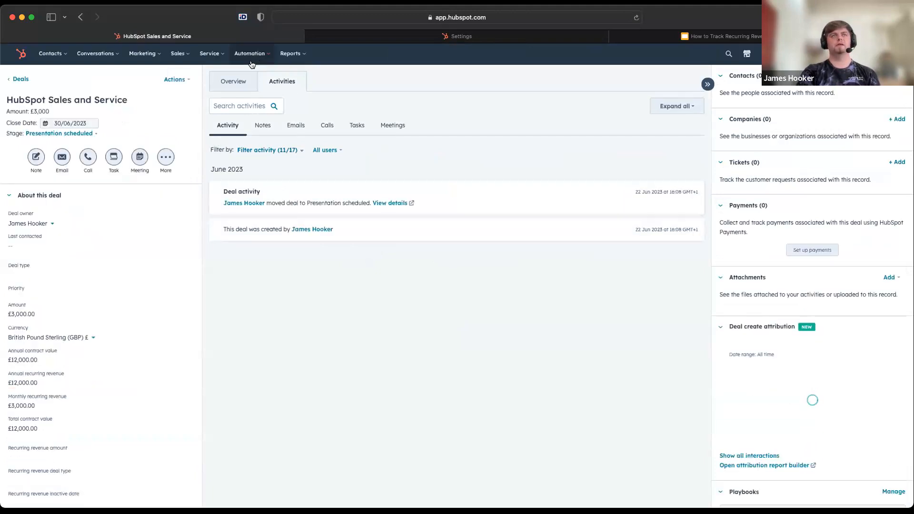
{"action": "mouse_move", "coordinate": [178, 53]}
{"action": "left_click", "coordinate": [180, 76]}
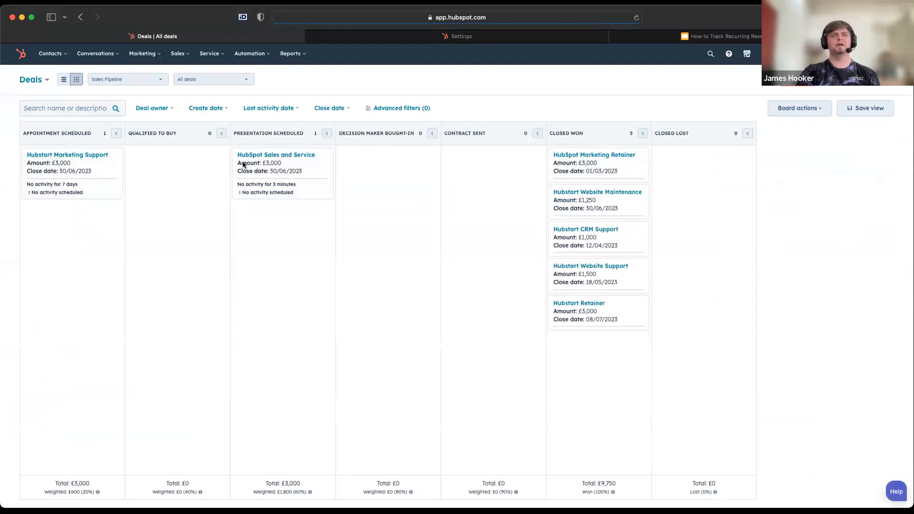
Examine the default deal amount options in the deal settings, keeping Monthly recurring revenue (MRR) selected
{"action": "left_click", "coordinate": [452, 38]}
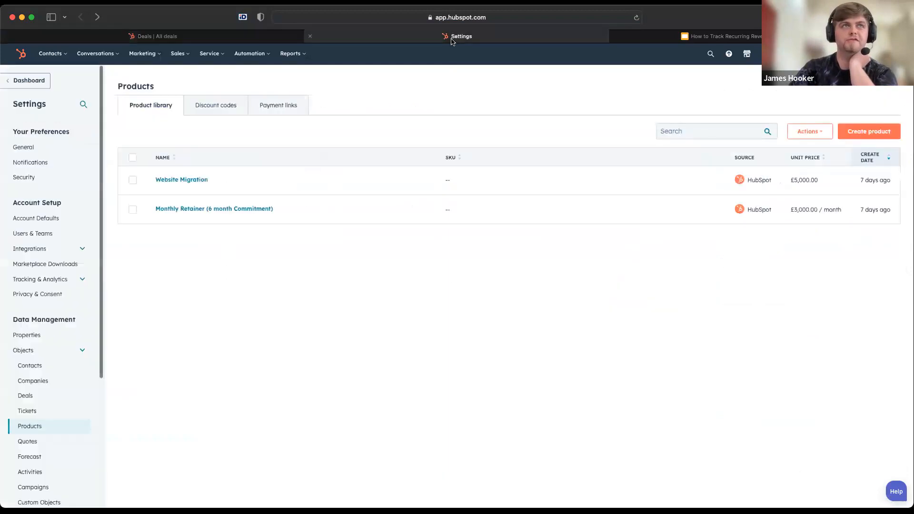
{"action": "left_click", "coordinate": [39, 396]}
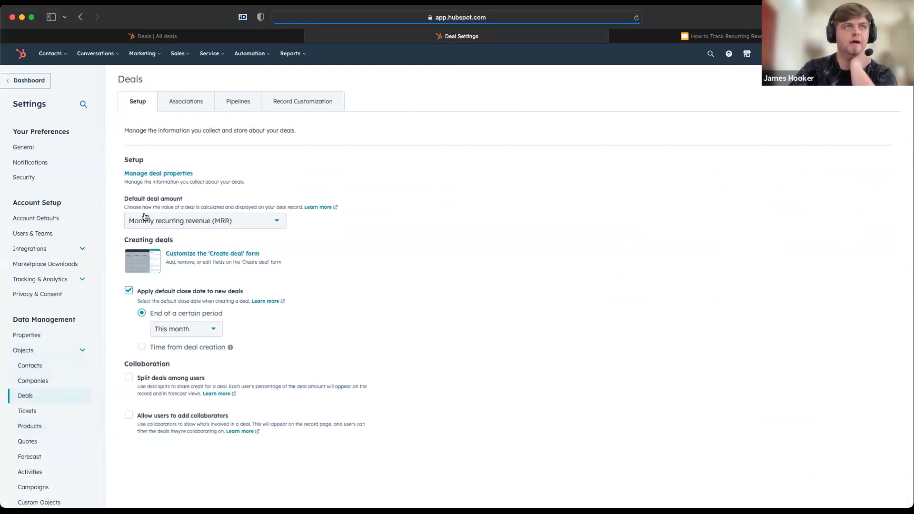
{"action": "left_click", "coordinate": [173, 227]}
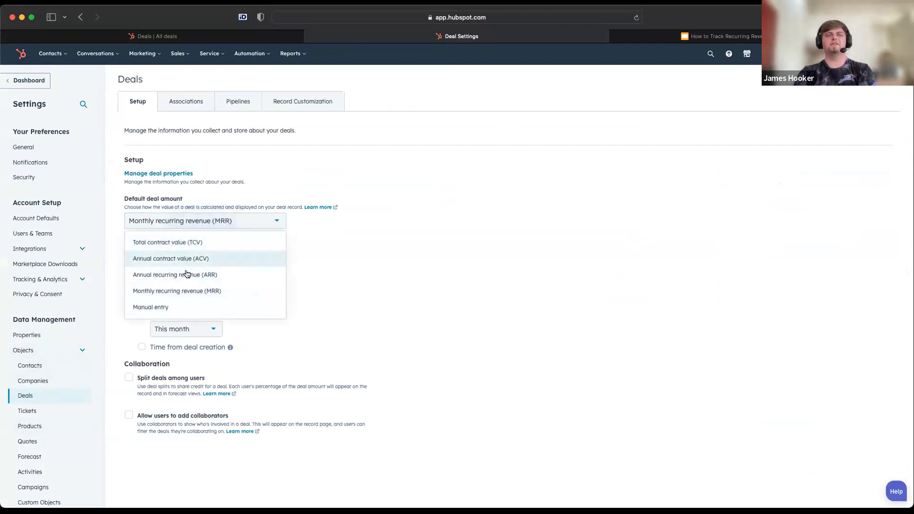
{"action": "mouse_move", "coordinate": [167, 249]}
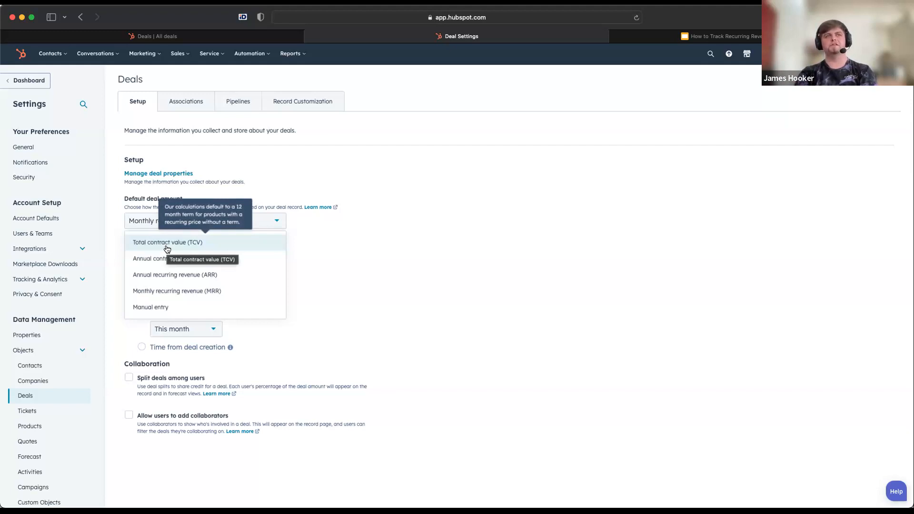
{"action": "left_click", "coordinate": [375, 267]}
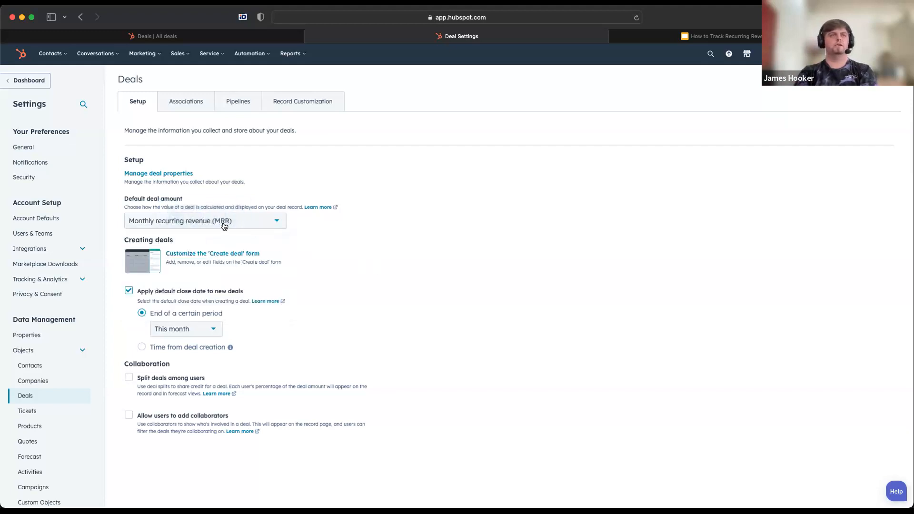
{"action": "left_click", "coordinate": [204, 225]}
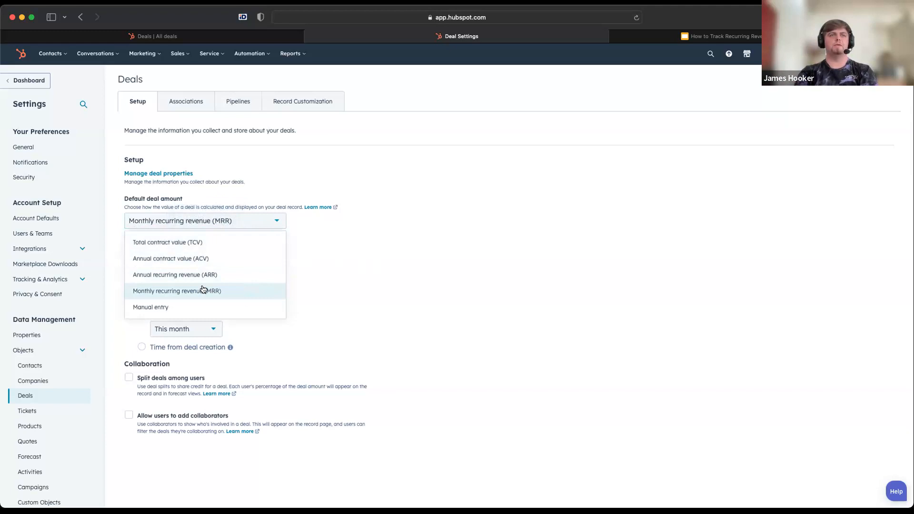
{"action": "left_click", "coordinate": [248, 289]}
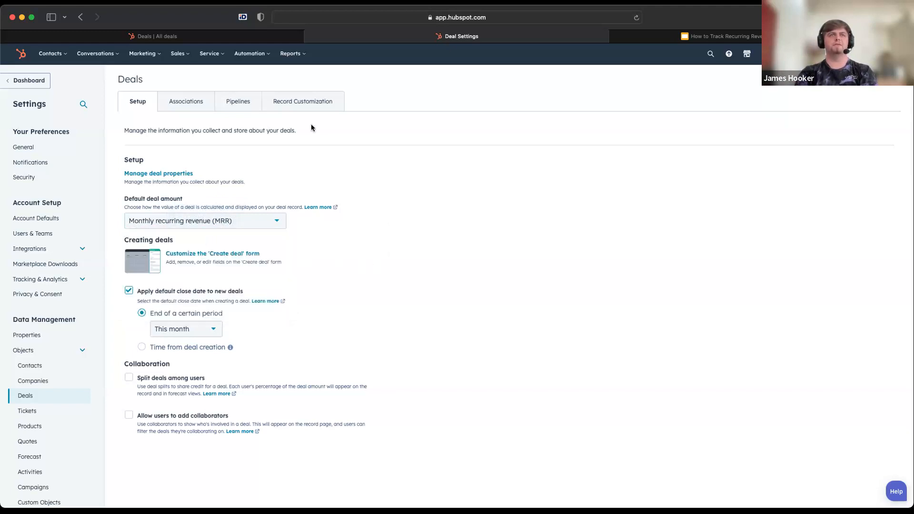
Open the line items of the "HubSpot Sales and Service" deal for editing
{"action": "left_click", "coordinate": [261, 36]}
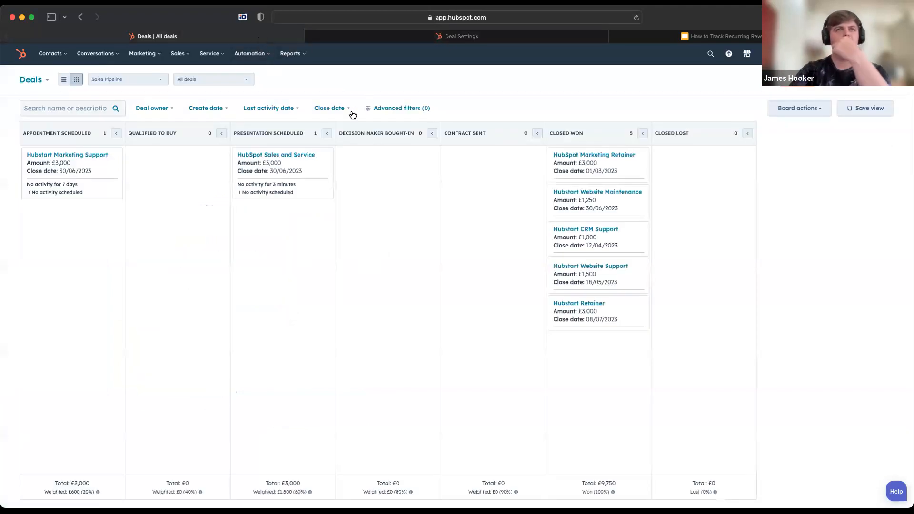
{"action": "left_click", "coordinate": [278, 156]}
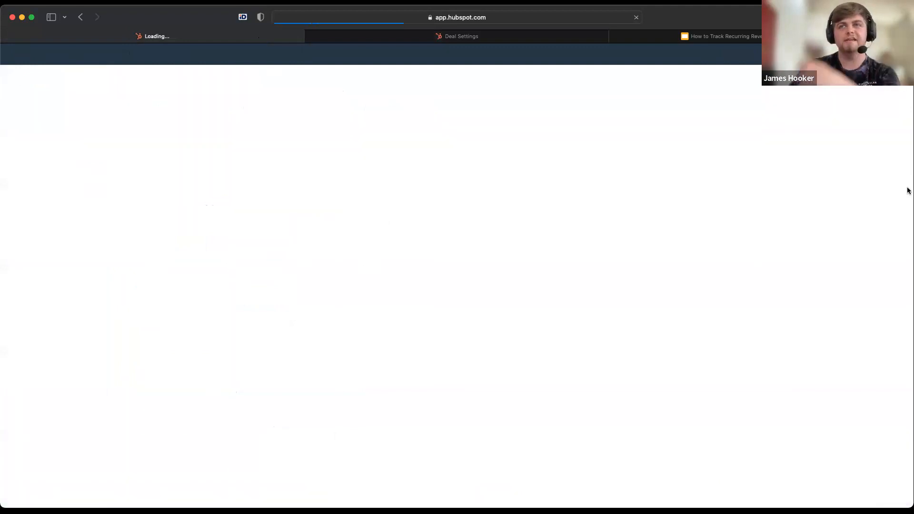
{"action": "scroll", "coordinate": [834, 286], "scroll_direction": "down", "scroll_amount": 10}
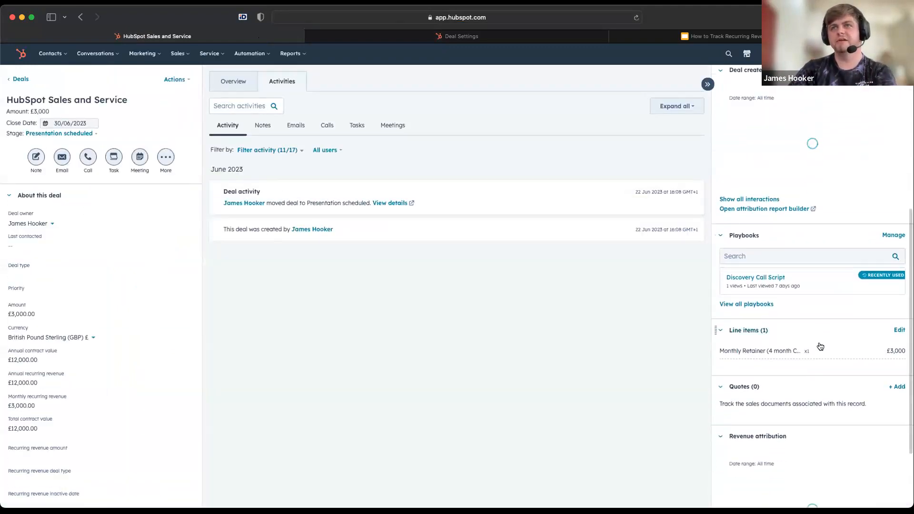
{"action": "left_click", "coordinate": [899, 305]}
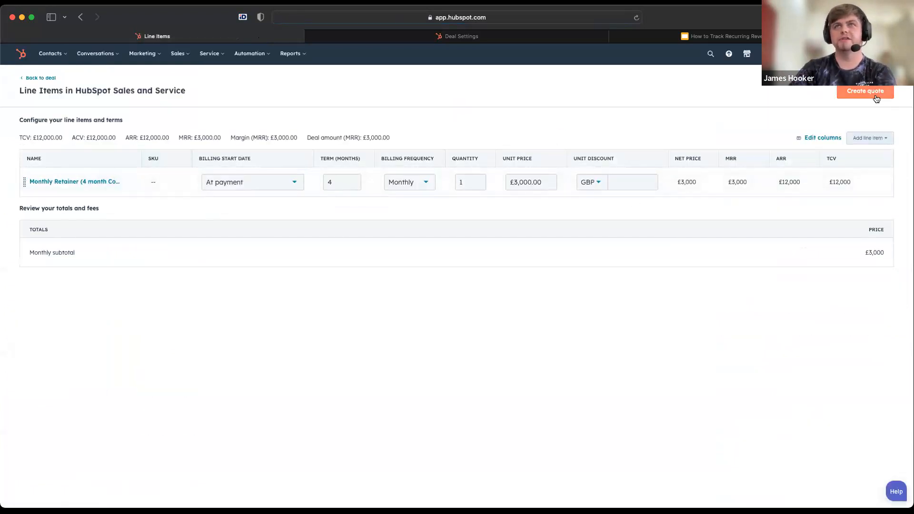
{"action": "left_click", "coordinate": [868, 142]}
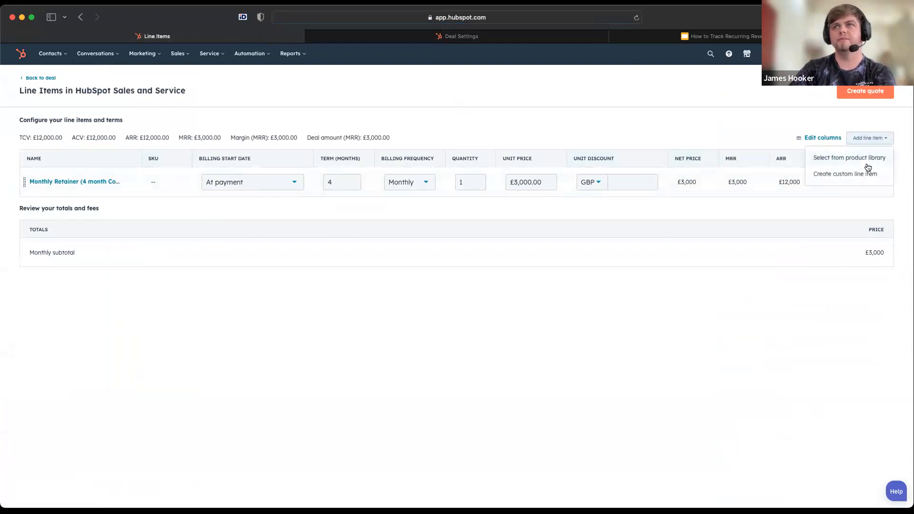
{"action": "left_click", "coordinate": [836, 159]}
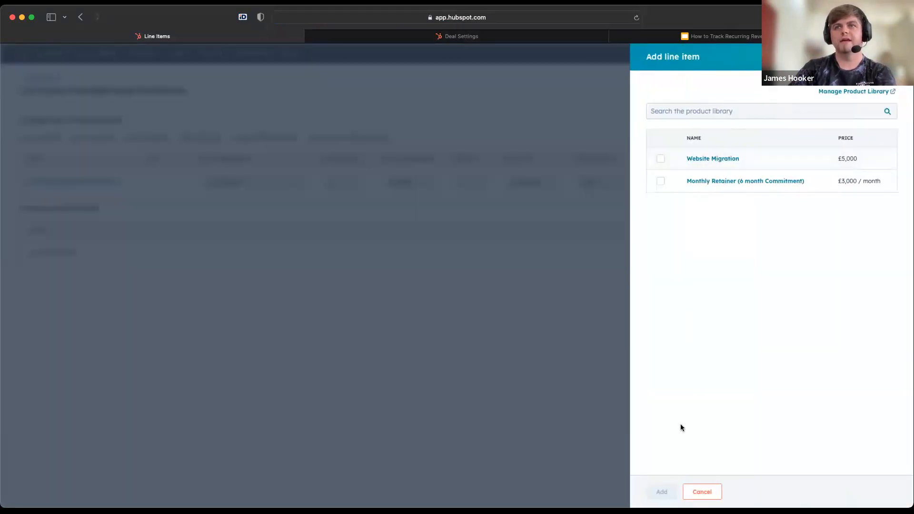
{"action": "left_click", "coordinate": [702, 492]}
Create a custom one-time line item named "Sales Hub Onboarding" with a unit price of £1,500 and save the deal's line items
{"action": "left_click", "coordinate": [867, 138]}
{"action": "left_click", "coordinate": [857, 175]}
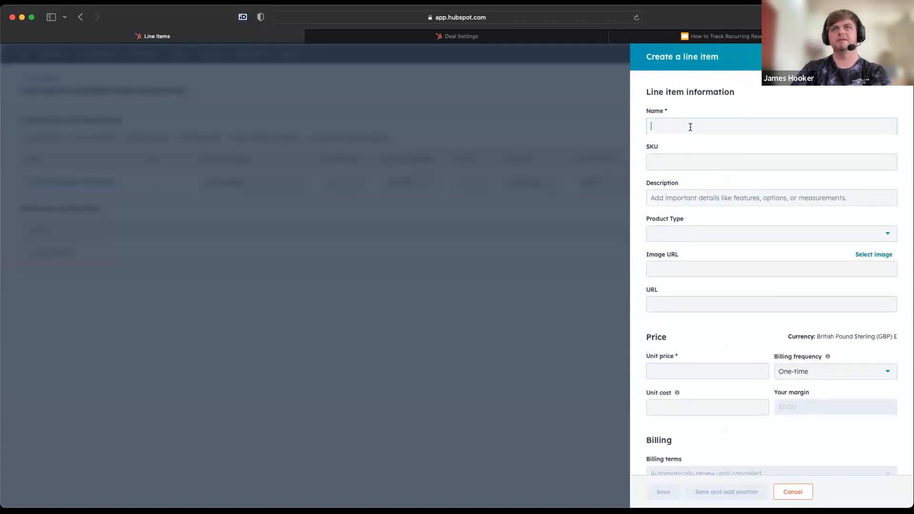
{"action": "type", "text": "Sales Hub Onboarding"}
{"action": "scroll", "coordinate": [727, 307], "scroll_direction": "down", "scroll_amount": 1}
{"action": "left_click", "coordinate": [691, 337]}
{"action": "type", "text": "1500"}
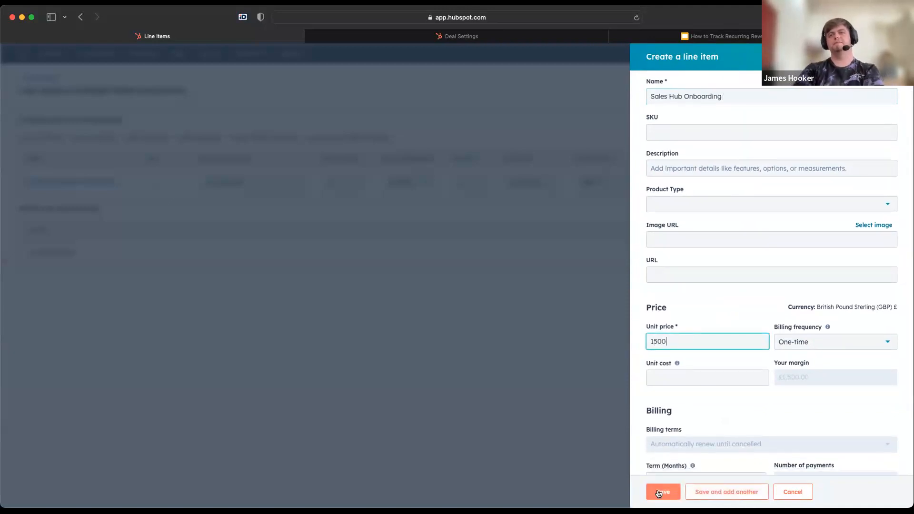
{"action": "left_click", "coordinate": [660, 493]}
{"action": "left_click", "coordinate": [36, 494]}
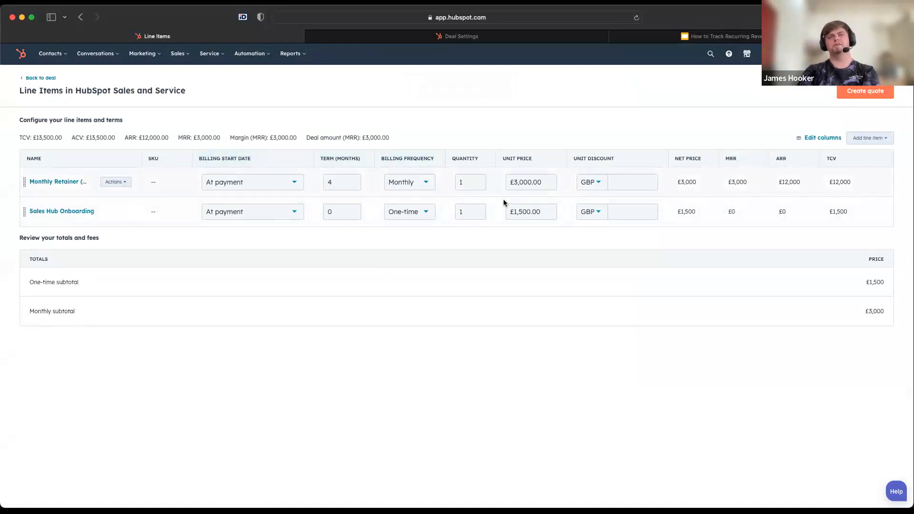
Change the Sales Hub Onboarding line item's billing frequency to Monthly and save without updating the deal amount
{"action": "left_click", "coordinate": [405, 210]}
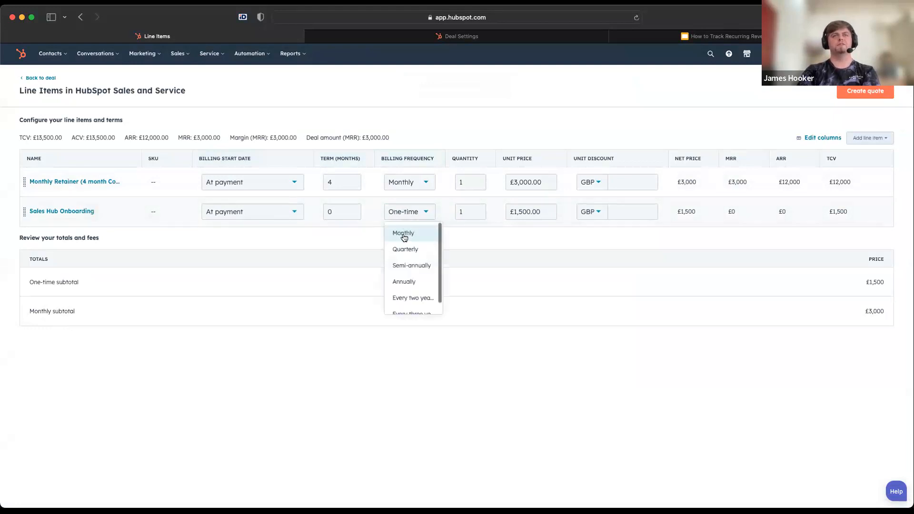
{"action": "left_click", "coordinate": [404, 238]}
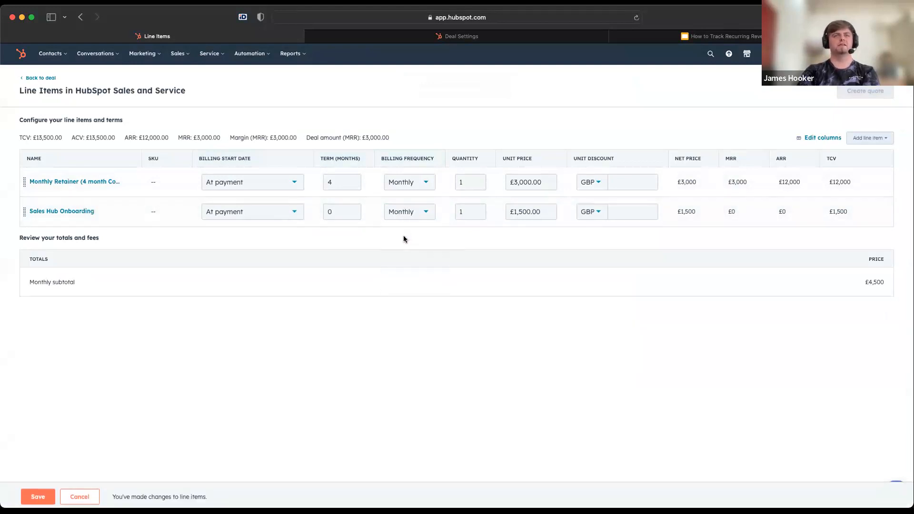
{"action": "left_click", "coordinate": [51, 485]}
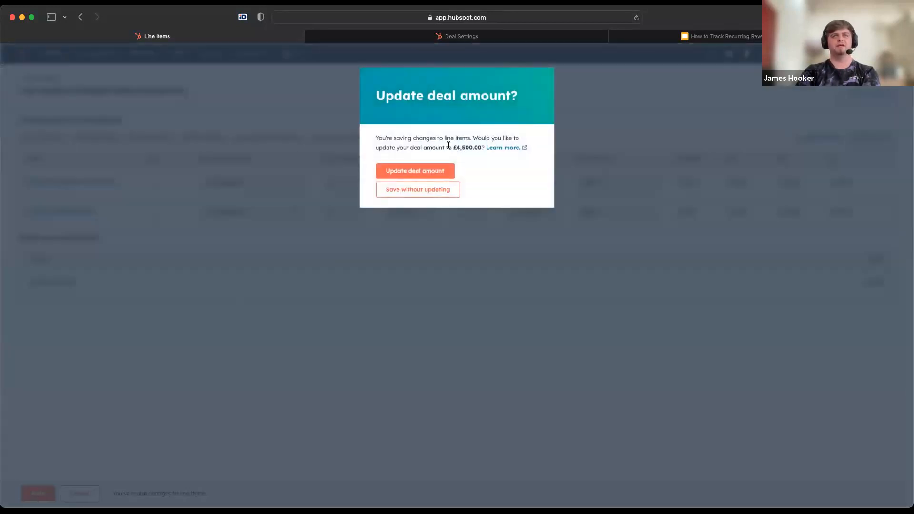
{"action": "left_click", "coordinate": [409, 190]}
Set the Sales Hub Onboarding line item's billing frequency back to One-time and save the line items
{"action": "left_click", "coordinate": [409, 211]}
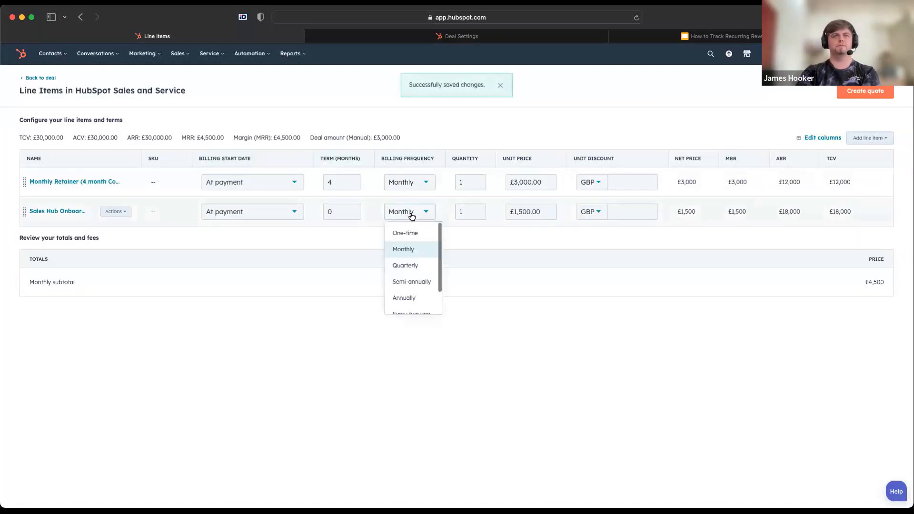
{"action": "left_click", "coordinate": [411, 234]}
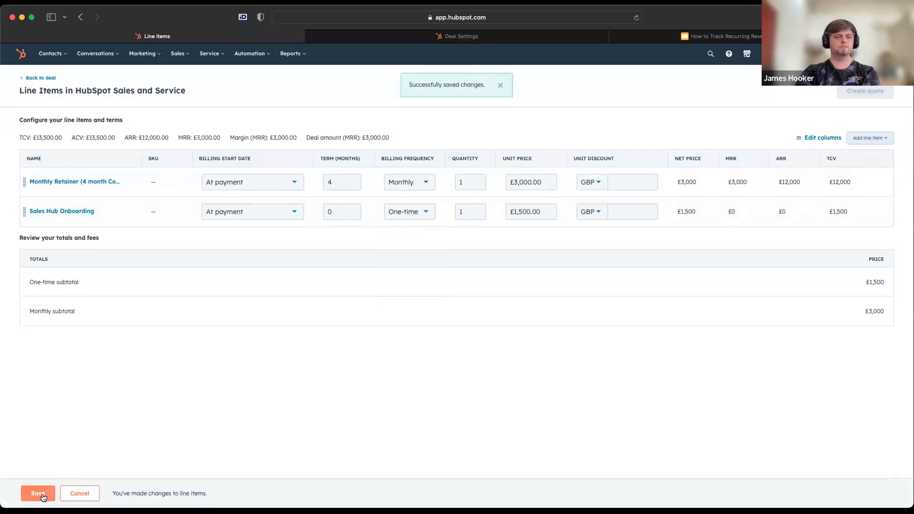
{"action": "left_click", "coordinate": [43, 498]}
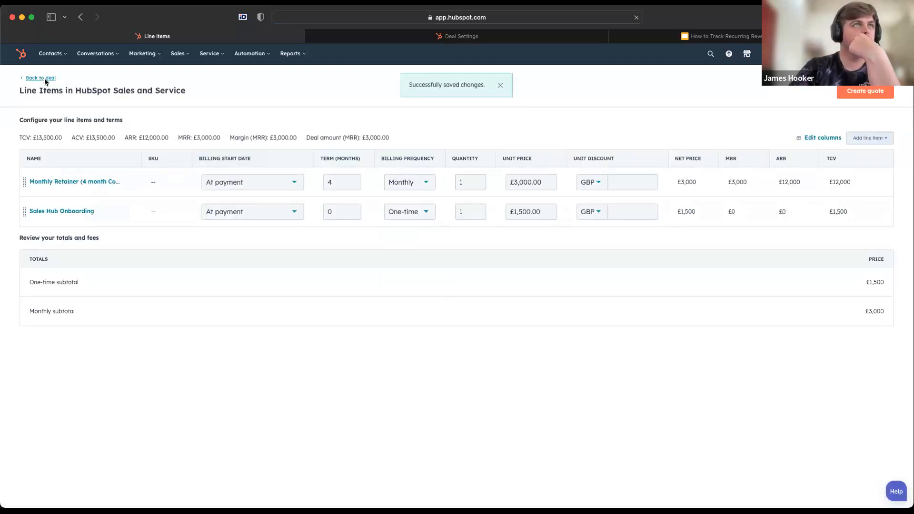
Return to the deal record and examine its annual contract value, annual and monthly recurring revenue, and total contract value
{"action": "left_click", "coordinate": [45, 78]}
{"action": "scroll", "coordinate": [760, 355], "scroll_direction": "down", "scroll_amount": 2}
{"action": "scroll", "coordinate": [761, 354], "scroll_direction": "down", "scroll_amount": 3}
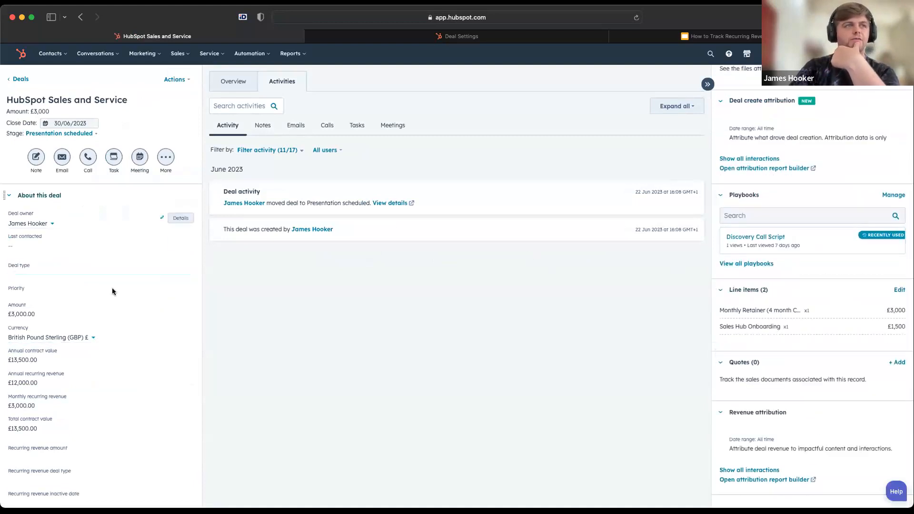
{"action": "scroll", "coordinate": [105, 289], "scroll_direction": "down", "scroll_amount": 3}
{"action": "double_click", "coordinate": [71, 360]}
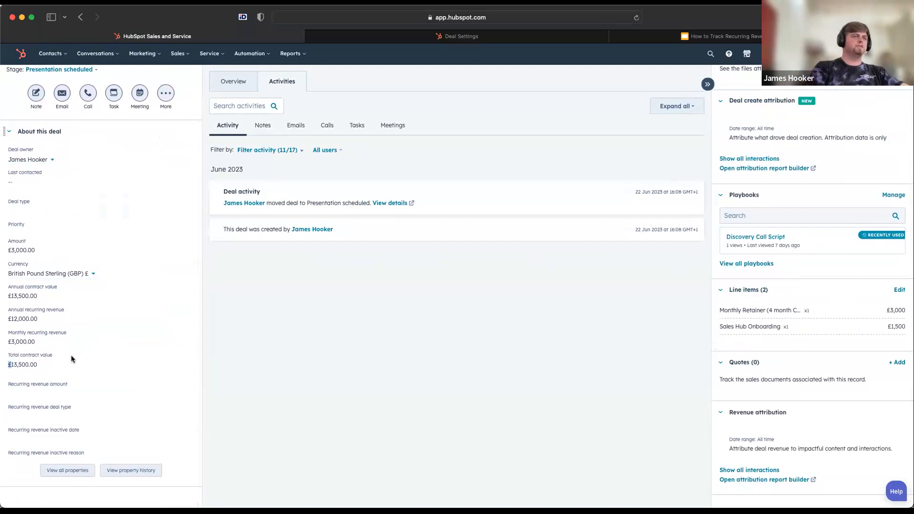
{"action": "triple_click", "coordinate": [65, 293]}
{"action": "left_click", "coordinate": [52, 365]}
{"action": "triple_click", "coordinate": [53, 365]}
{"action": "triple_click", "coordinate": [56, 293]}
{"action": "left_click", "coordinate": [56, 363]}
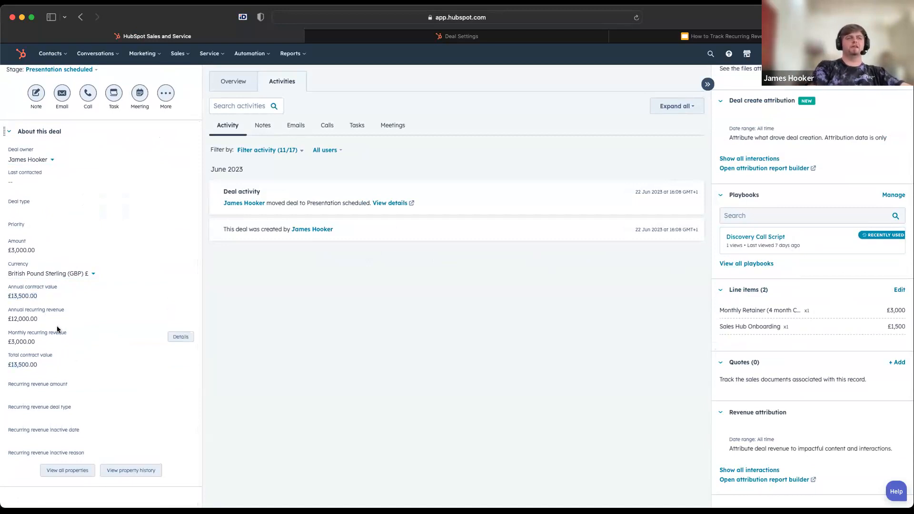
{"action": "triple_click", "coordinate": [51, 317]}
{"action": "triple_click", "coordinate": [50, 343]}
{"action": "left_click", "coordinate": [309, 342]}
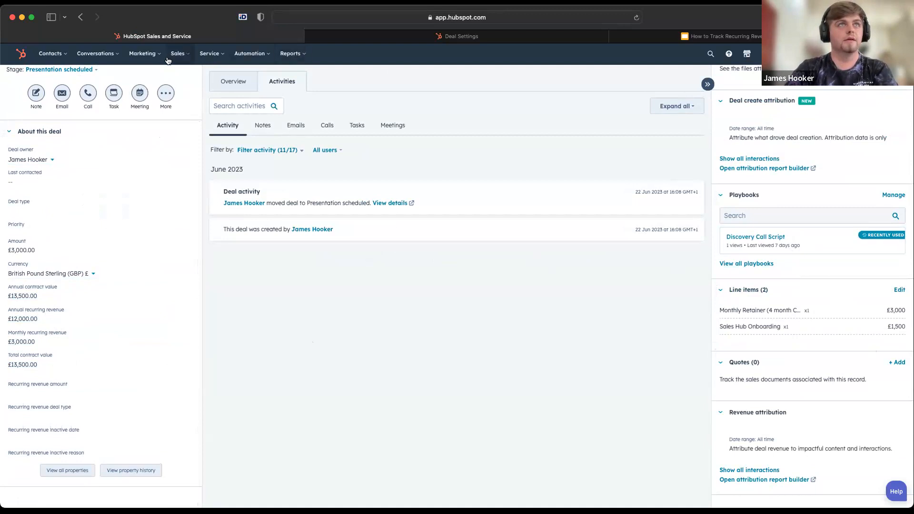
Open the deals board and examine the Sales Pipeline's stages with their total and weighted amounts, especially Presentation scheduled
{"action": "mouse_move", "coordinate": [180, 53]}
{"action": "left_click", "coordinate": [181, 75]}
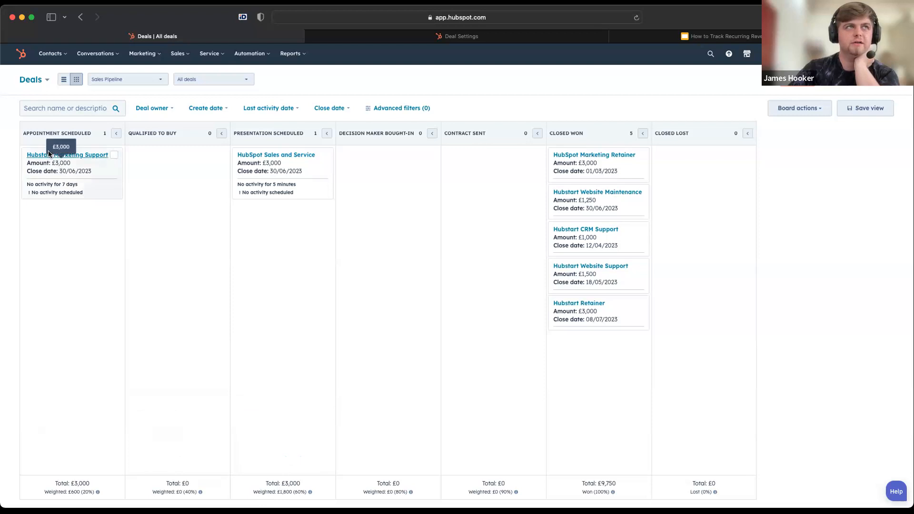
{"action": "triple_click", "coordinate": [62, 131]}
{"action": "left_click", "coordinate": [104, 301]}
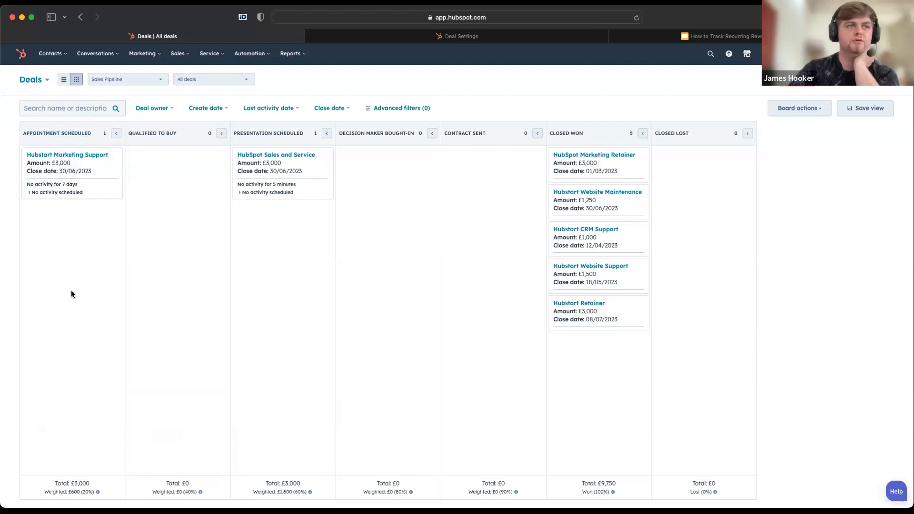
{"action": "left_click_drag", "start_coordinate": [69, 291], "coordinate": [89, 288]}
{"action": "left_click", "coordinate": [159, 259]}
{"action": "left_click_drag", "start_coordinate": [321, 242], "coordinate": [336, 339]}
{"action": "left_click", "coordinate": [335, 339]}
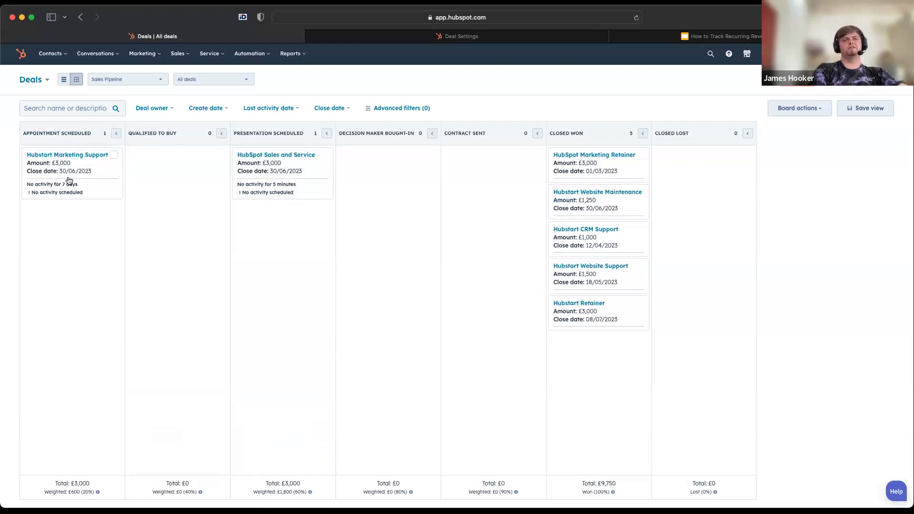
{"action": "triple_click", "coordinate": [276, 491]}
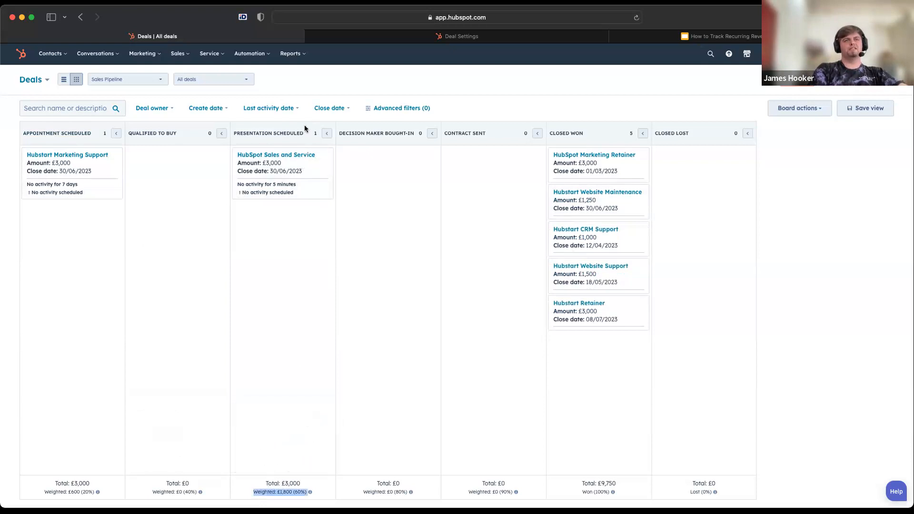
{"action": "mouse_move", "coordinate": [287, 485]}
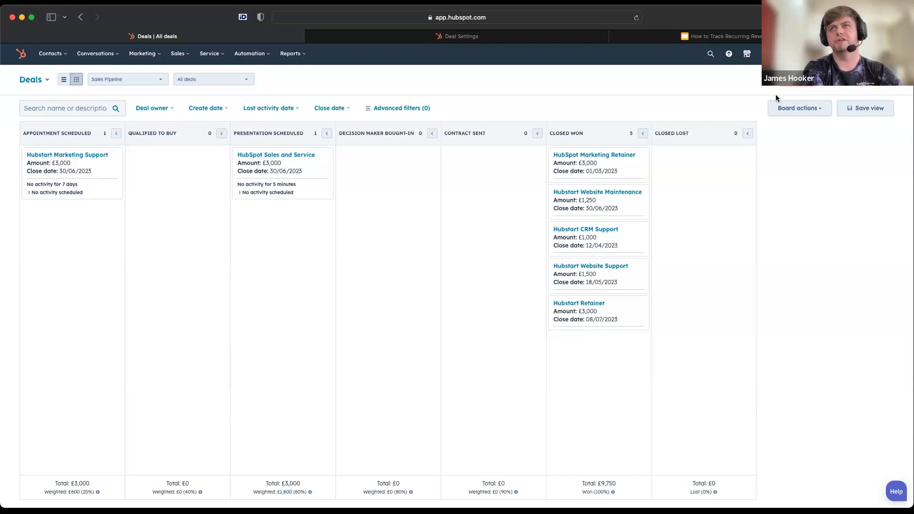
Open the Sales Pipeline's stage settings and examine each stage's deal probability, including the available percentages for Appointment scheduled
{"action": "left_click", "coordinate": [789, 112]}
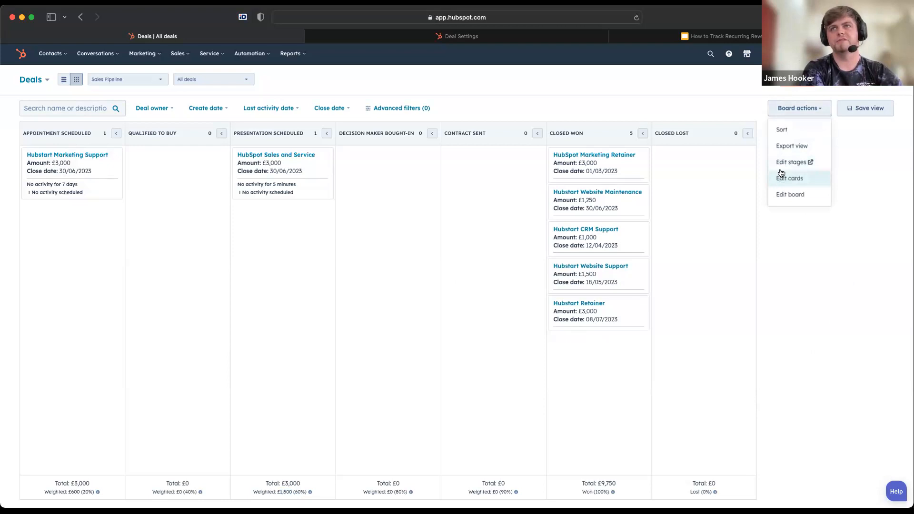
{"action": "left_click", "coordinate": [783, 162]}
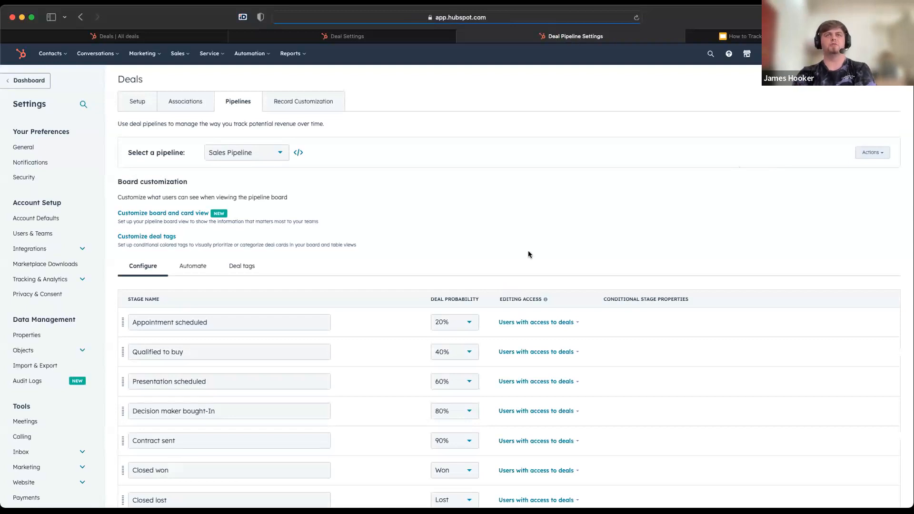
{"action": "left_click", "coordinate": [353, 34]}
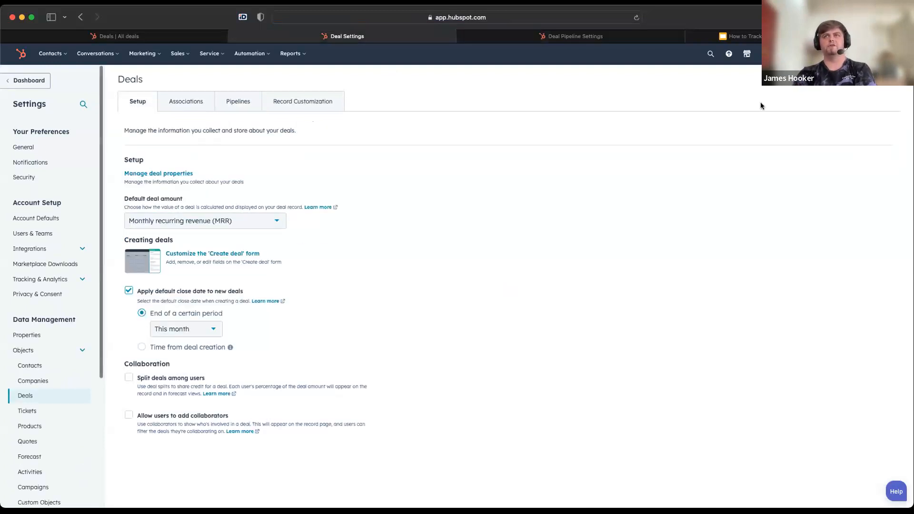
{"action": "left_click", "coordinate": [114, 36]}
{"action": "left_click", "coordinate": [790, 114]}
{"action": "left_click", "coordinate": [792, 162]}
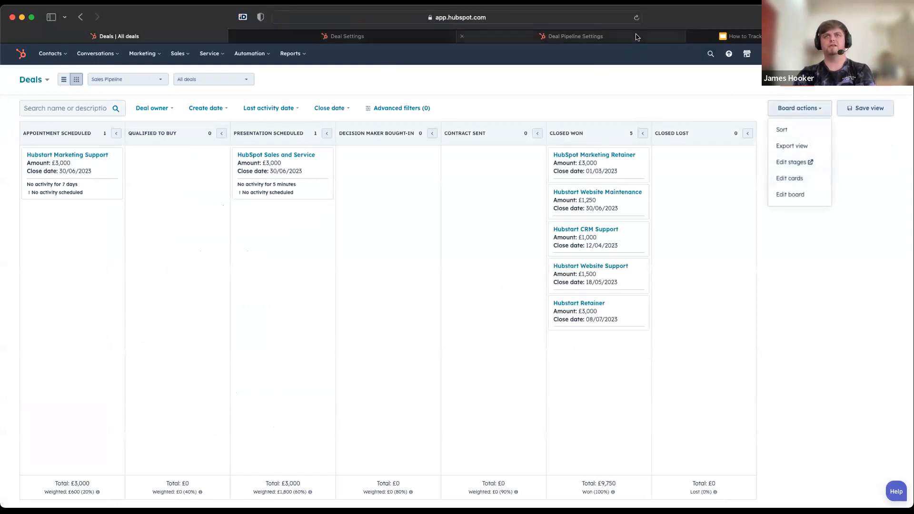
{"action": "scroll", "coordinate": [295, 438], "scroll_direction": "down", "scroll_amount": 3}
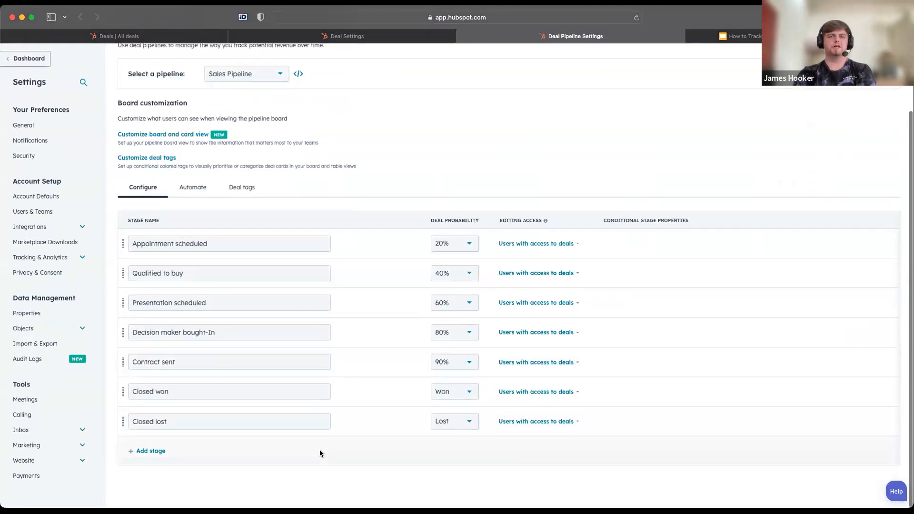
{"action": "left_click", "coordinate": [458, 244]}
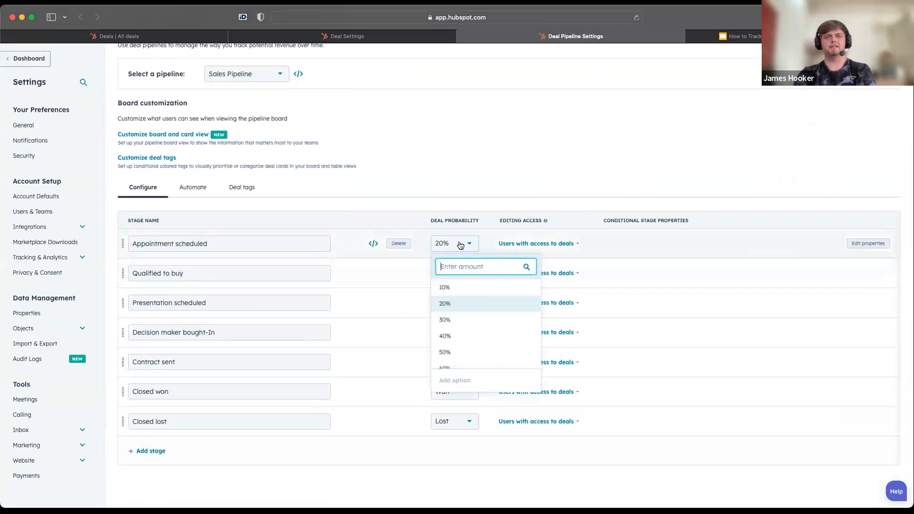
{"action": "left_click", "coordinate": [499, 148]}
{"action": "scroll", "coordinate": [498, 148], "scroll_direction": "up", "scroll_amount": 2}
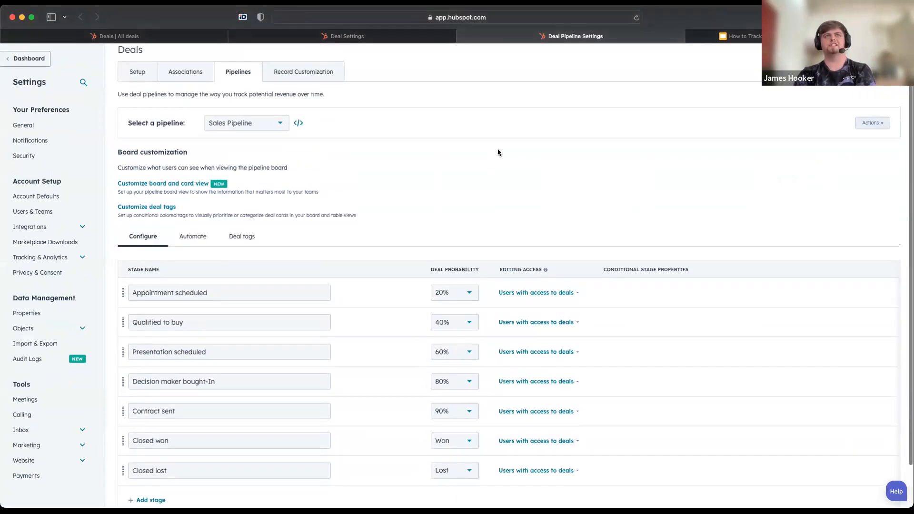
{"action": "scroll", "coordinate": [496, 161], "scroll_direction": "down", "scroll_amount": 2}
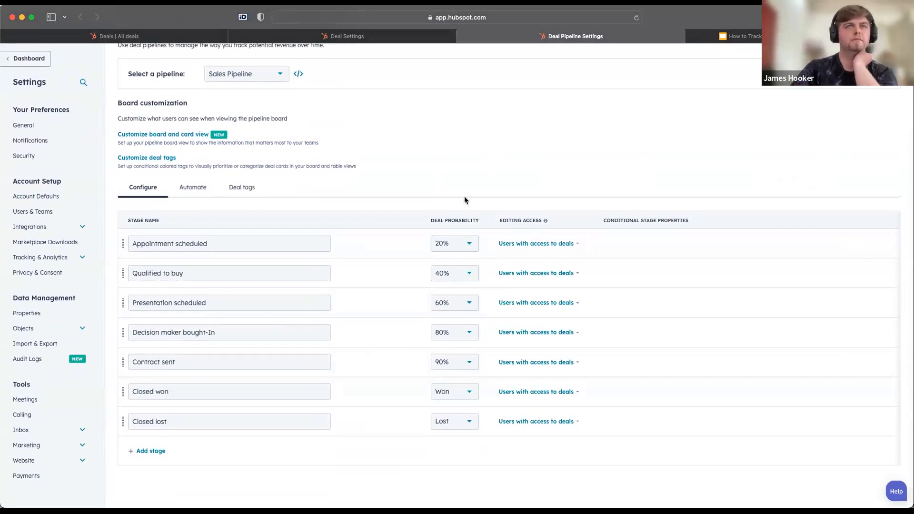
{"action": "scroll", "coordinate": [435, 173], "scroll_direction": "up", "scroll_amount": 3}
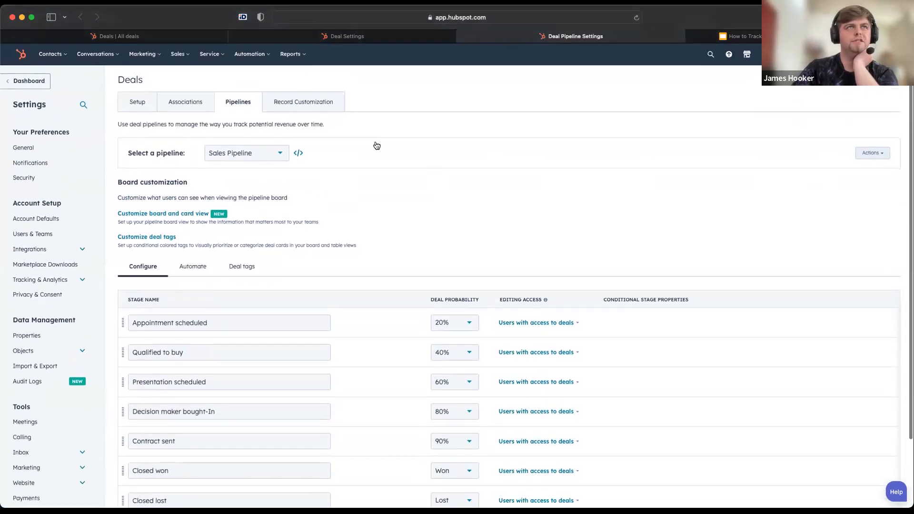
Open the MRR Report dashboard, then check the weighted amount of the Appointment scheduled stage on the deals board
{"action": "mouse_move", "coordinate": [291, 54]}
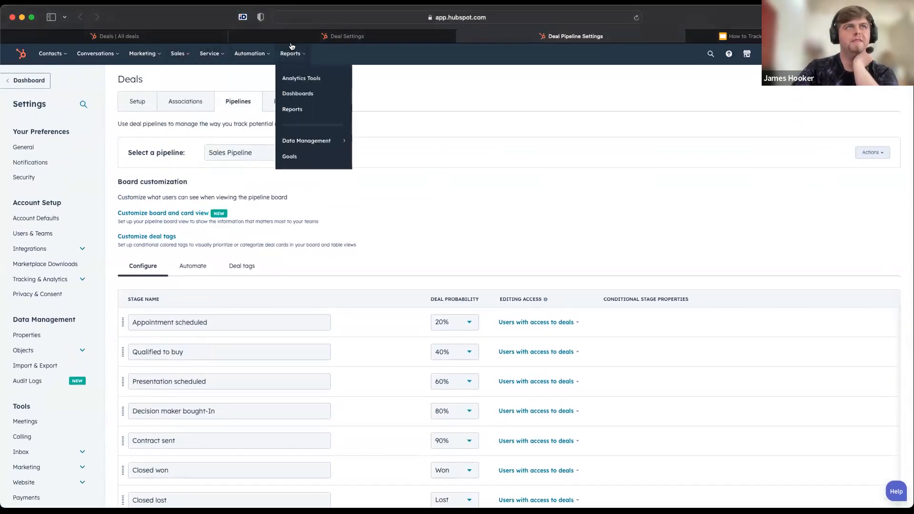
{"action": "left_click", "coordinate": [295, 95]}
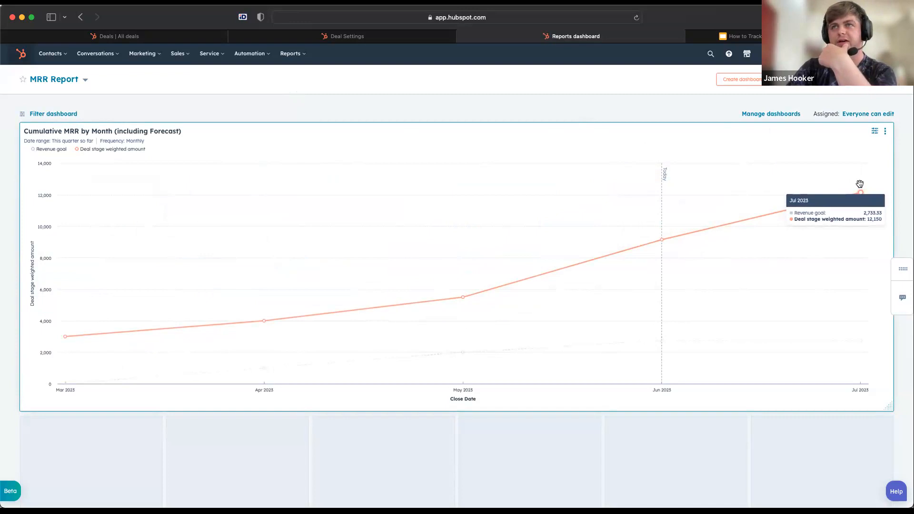
{"action": "left_click", "coordinate": [401, 37]}
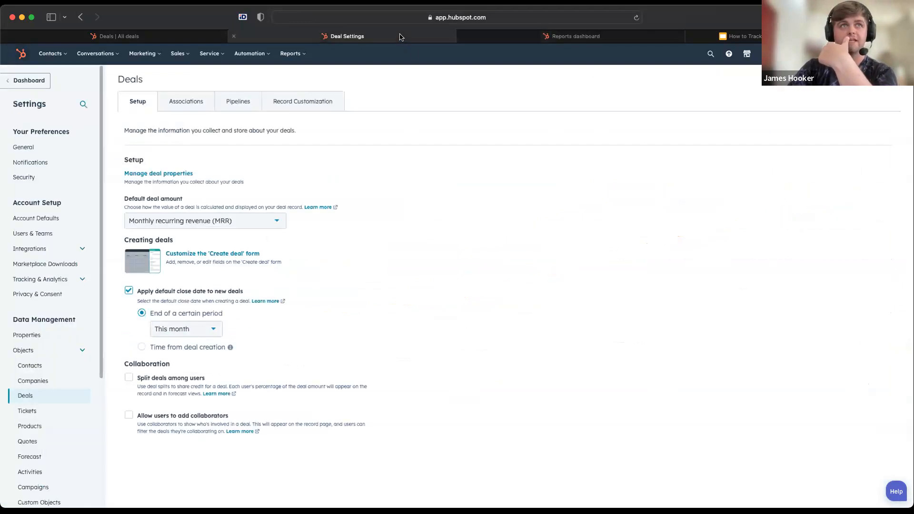
{"action": "left_click", "coordinate": [193, 38]}
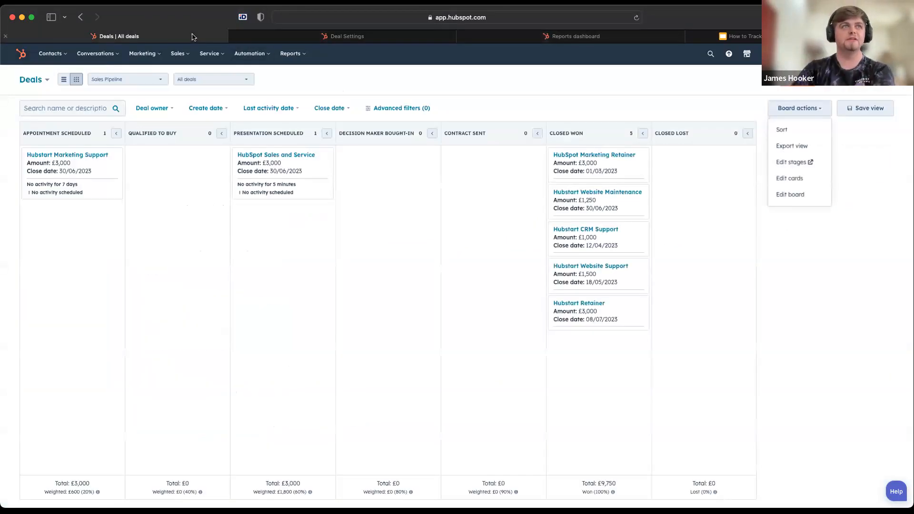
{"action": "left_click", "coordinate": [197, 279]}
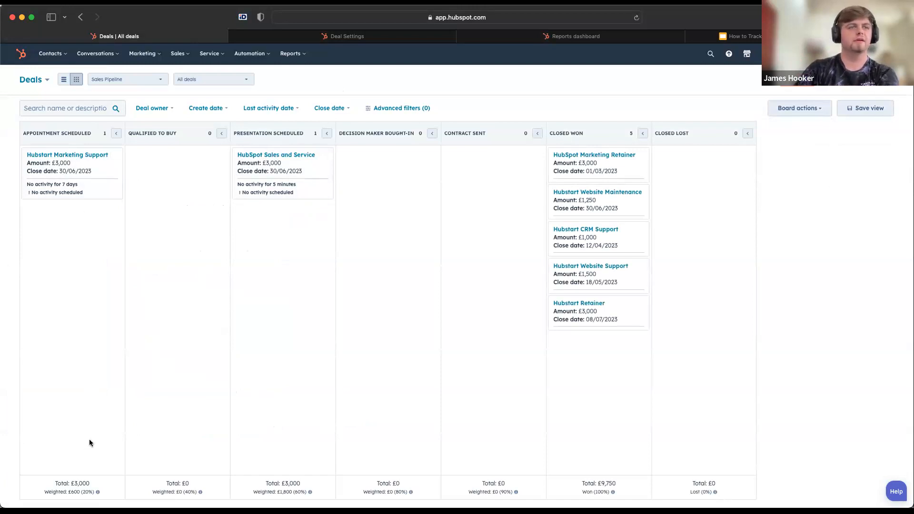
{"action": "mouse_move", "coordinate": [72, 491]}
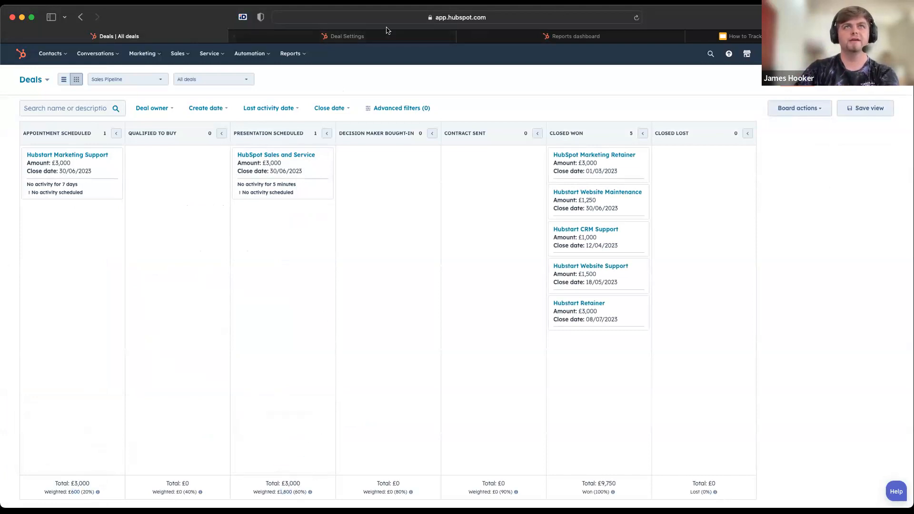
Compare the June and July 2023 points of the Cumulative MRR by Month chart with the deals on the board
{"action": "left_click", "coordinate": [576, 37]}
{"action": "mouse_move", "coordinate": [851, 204]}
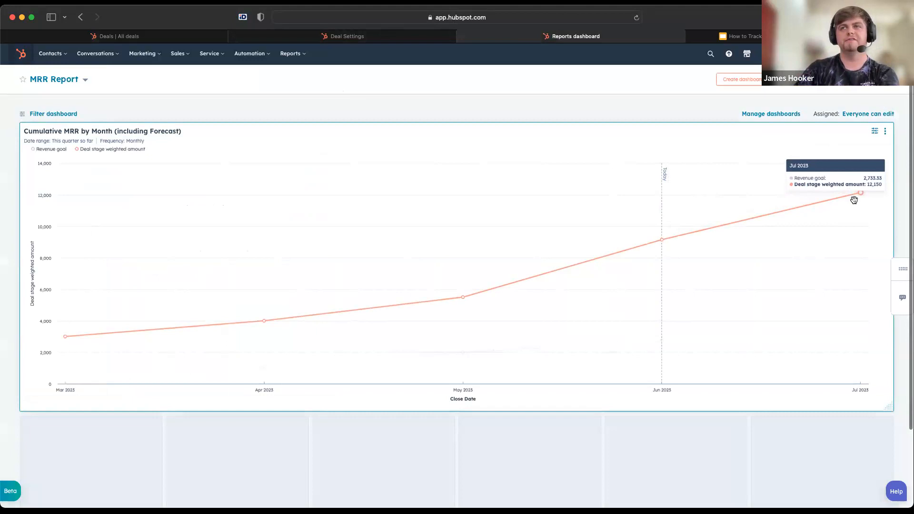
{"action": "left_click", "coordinate": [157, 36]}
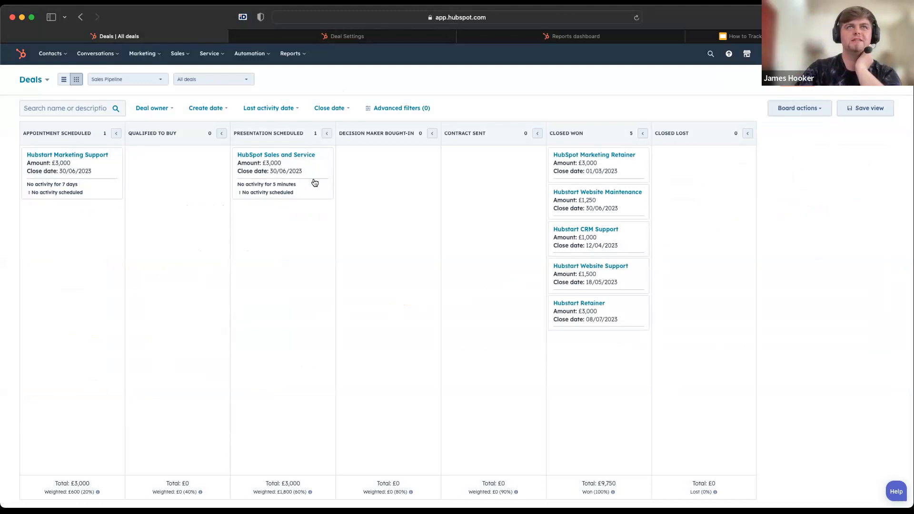
{"action": "left_click", "coordinate": [579, 41]}
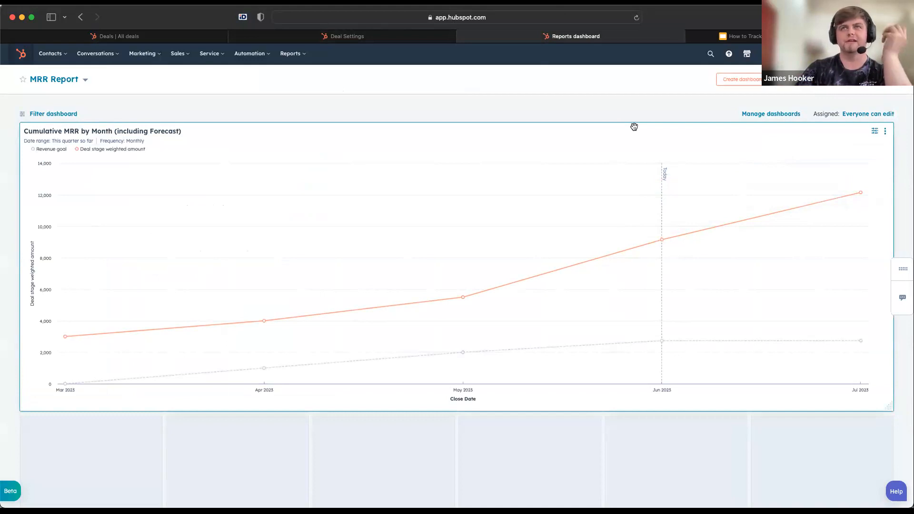
{"action": "left_click", "coordinate": [181, 39]}
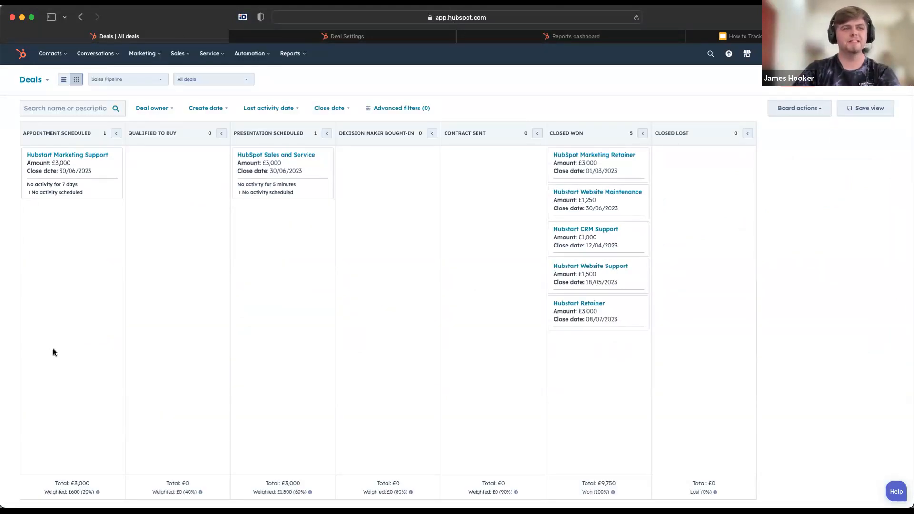
{"action": "left_click", "coordinate": [560, 40]}
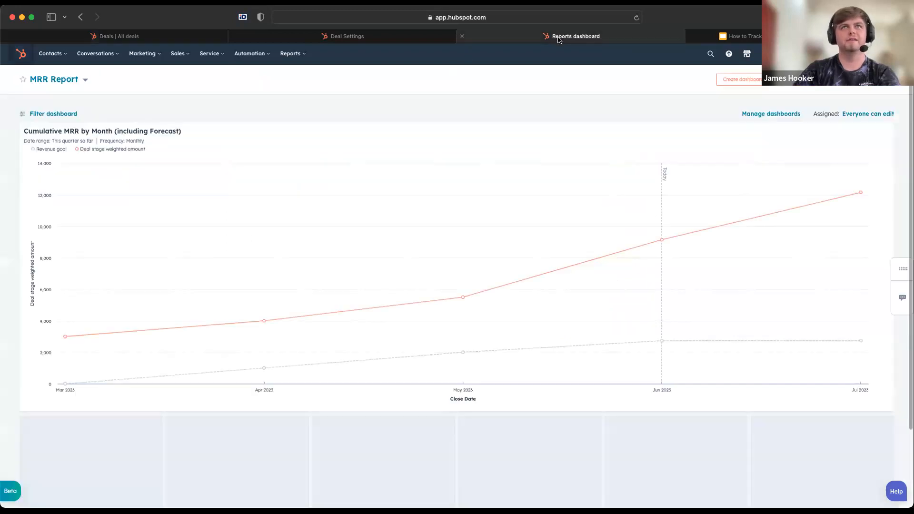
{"action": "mouse_move", "coordinate": [865, 193]}
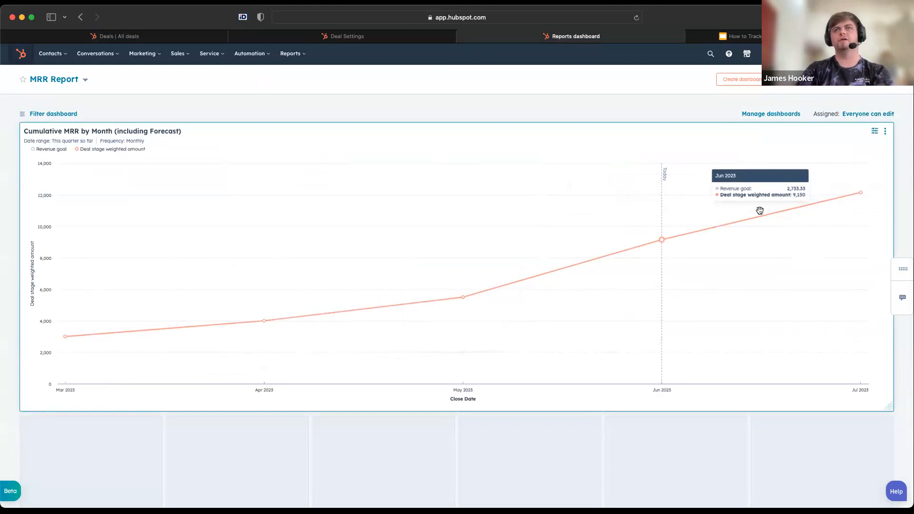
Open the sales Forecast in a new browser tab
{"action": "left_click", "coordinate": [178, 55]}
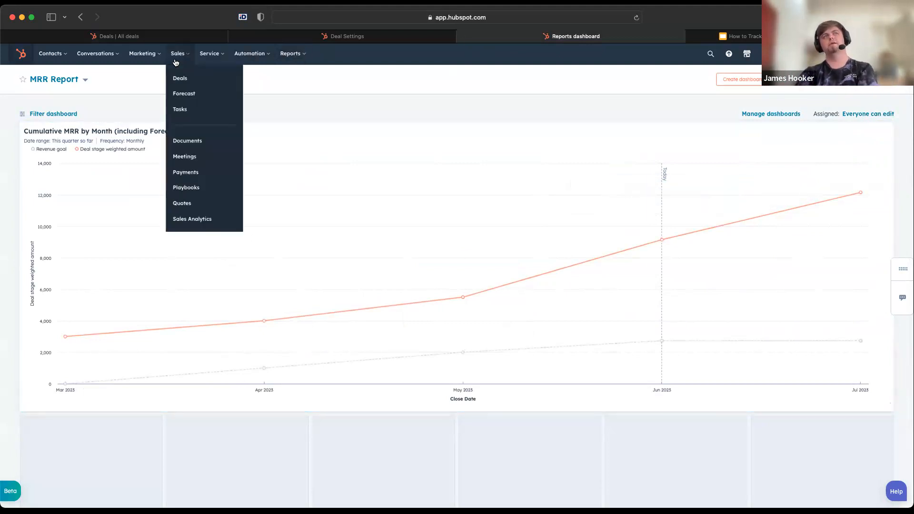
{"action": "left_click", "coordinate": [188, 99], "text": "super"}
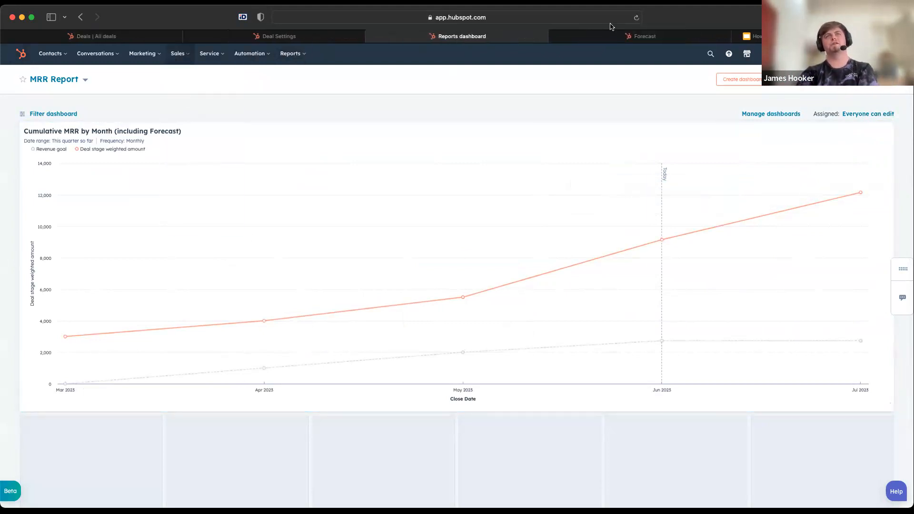
Examine the deal owner's goal attainment and total deal amount for this month in the Sales Pipeline forecast
{"action": "left_click", "coordinate": [618, 37]}
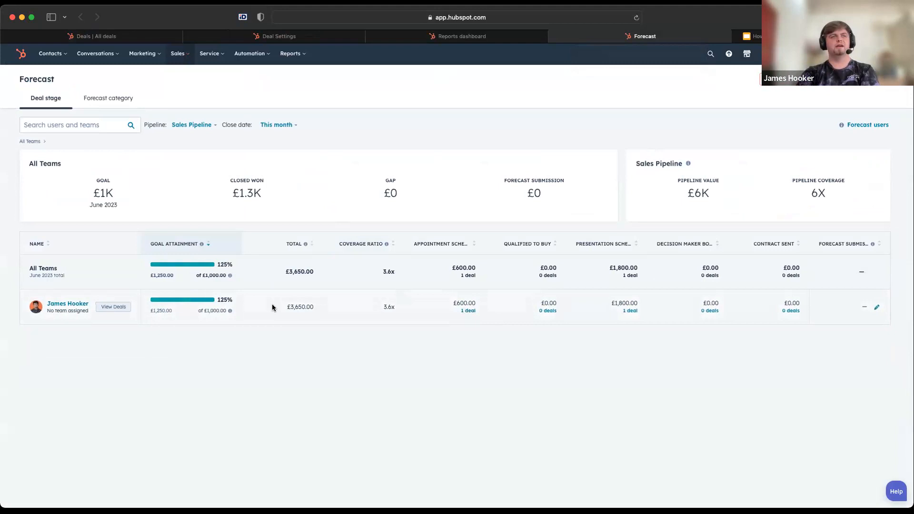
{"action": "double_click", "coordinate": [291, 306]}
{"action": "left_click", "coordinate": [410, 314]}
{"action": "double_click", "coordinate": [291, 306]}
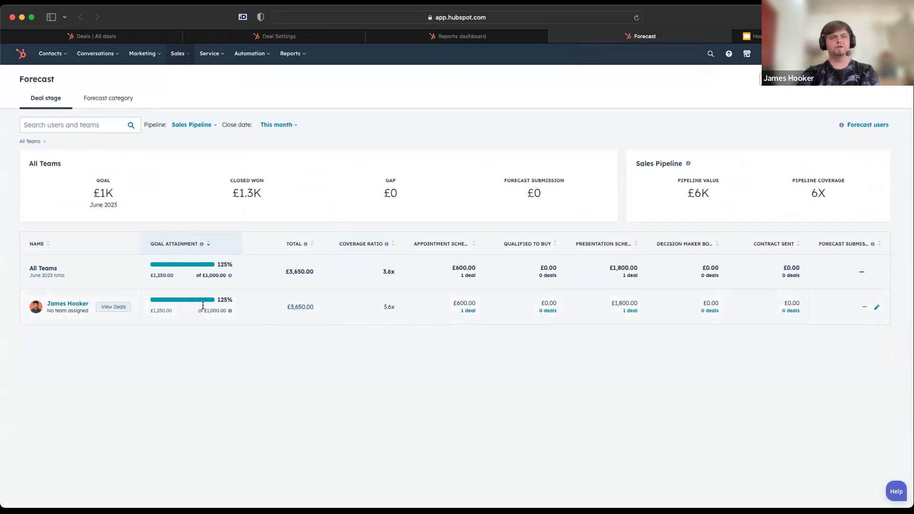
{"action": "left_click", "coordinate": [416, 363]}
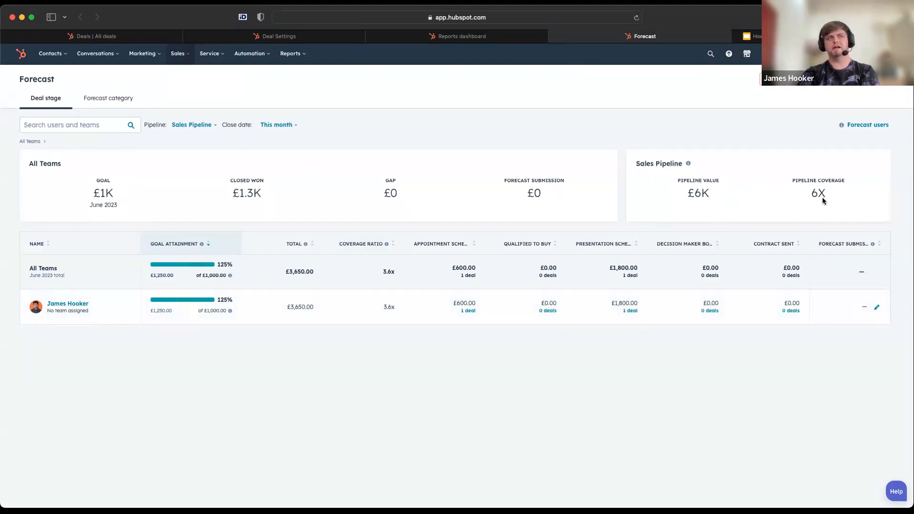
Open the revenue goals to check the monthly targets, then compare them with the June 2023 revenue goal point on the MRR Report
{"action": "left_click", "coordinate": [872, 85]}
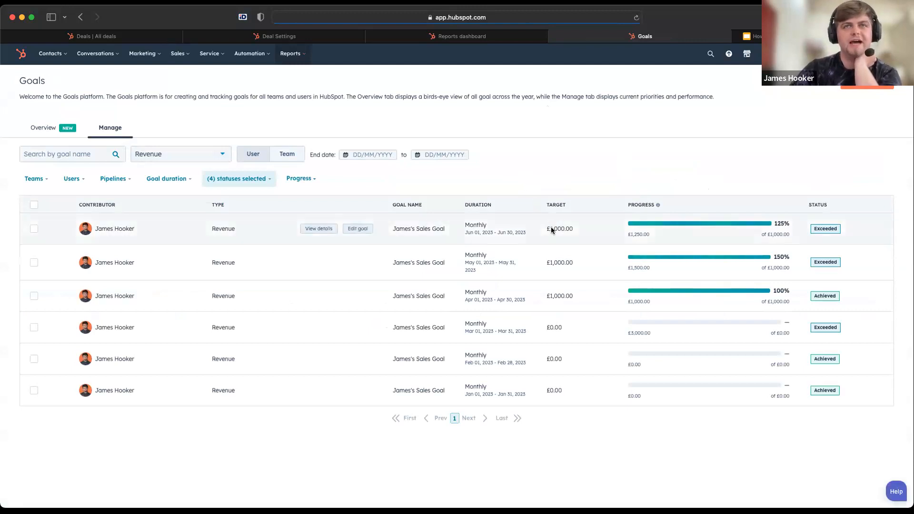
{"action": "left_click_drag", "start_coordinate": [561, 260], "coordinate": [556, 288]}
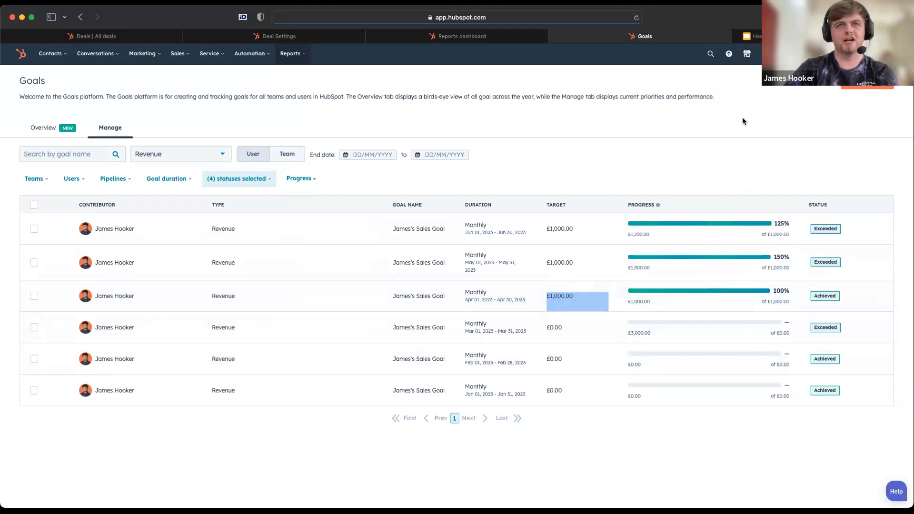
{"action": "left_click", "coordinate": [457, 36]}
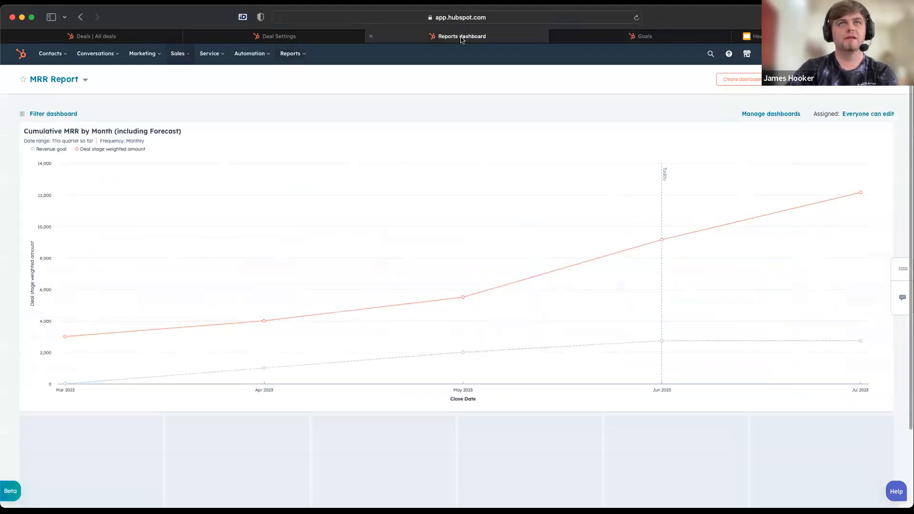
{"action": "mouse_move", "coordinate": [683, 217]}
{"action": "mouse_move", "coordinate": [657, 343]}
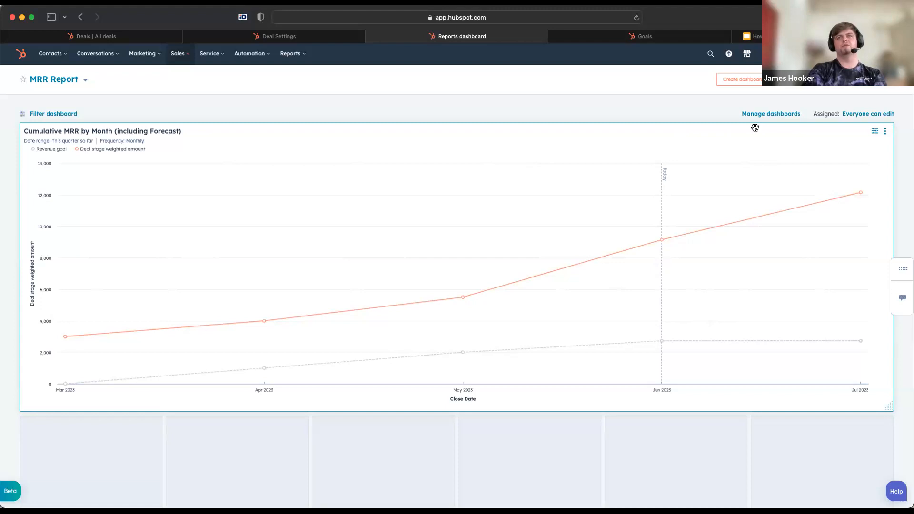
Open the Cumulative MRR by Month report for customization, look over its data and visualization, and return to the dashboard
{"action": "left_click", "coordinate": [875, 128]}
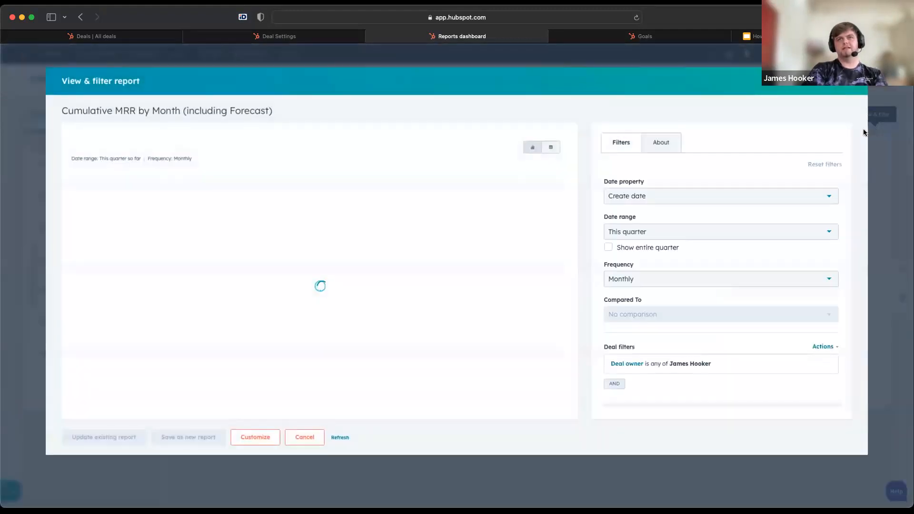
{"action": "left_click", "coordinate": [250, 437]}
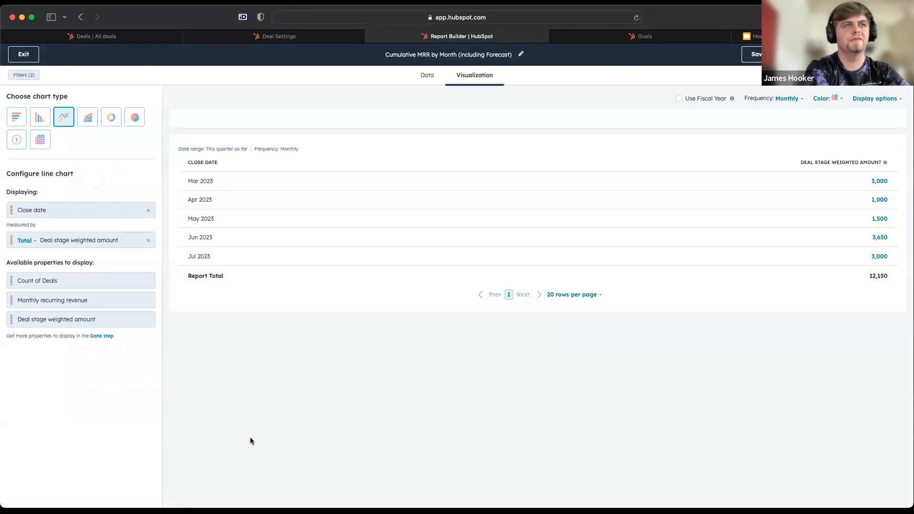
{"action": "left_click", "coordinate": [436, 80]}
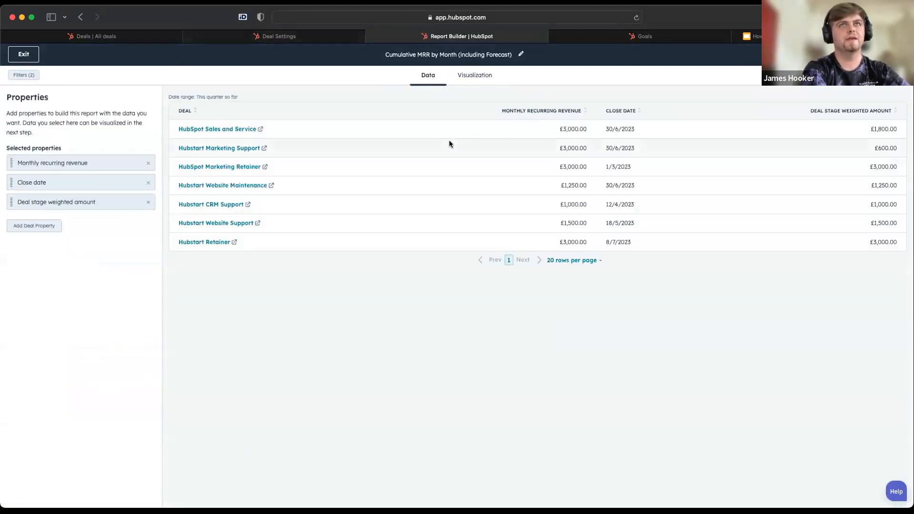
{"action": "left_click", "coordinate": [475, 75]}
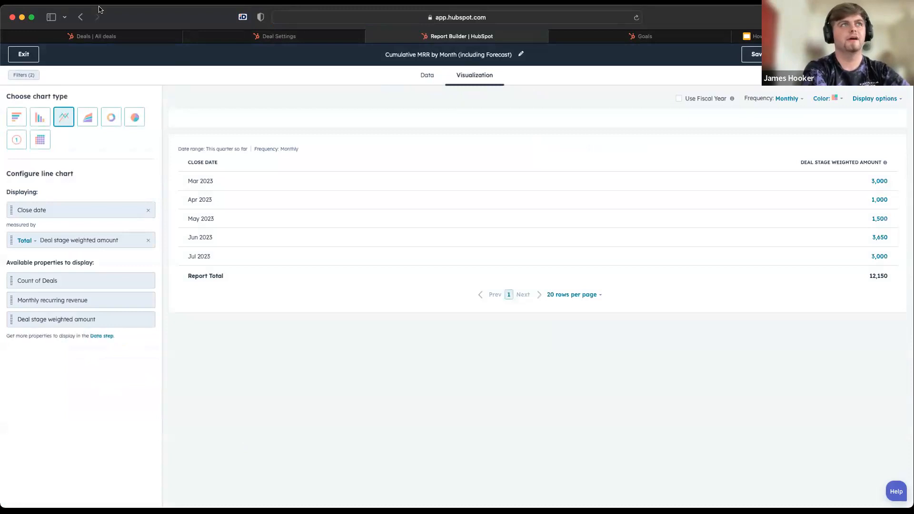
{"action": "left_click", "coordinate": [24, 54]}
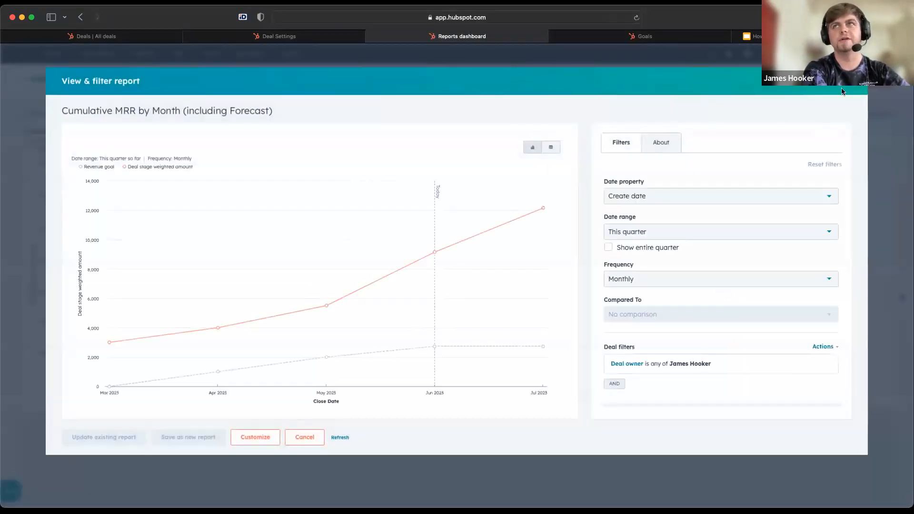
{"action": "left_click", "coordinate": [842, 81]}
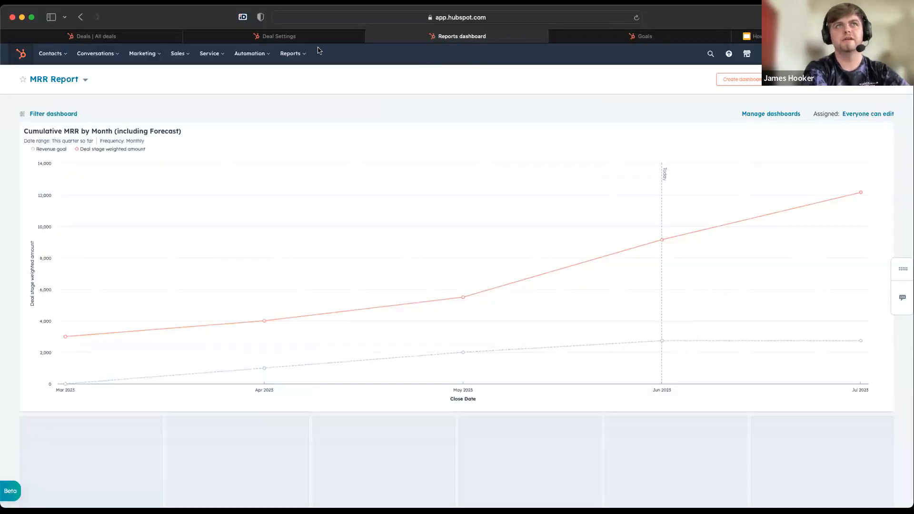
Open the report creation page from the MRR Report dashboard, examine the report types offered from scratch, and exit it
{"action": "left_click", "coordinate": [296, 54]}
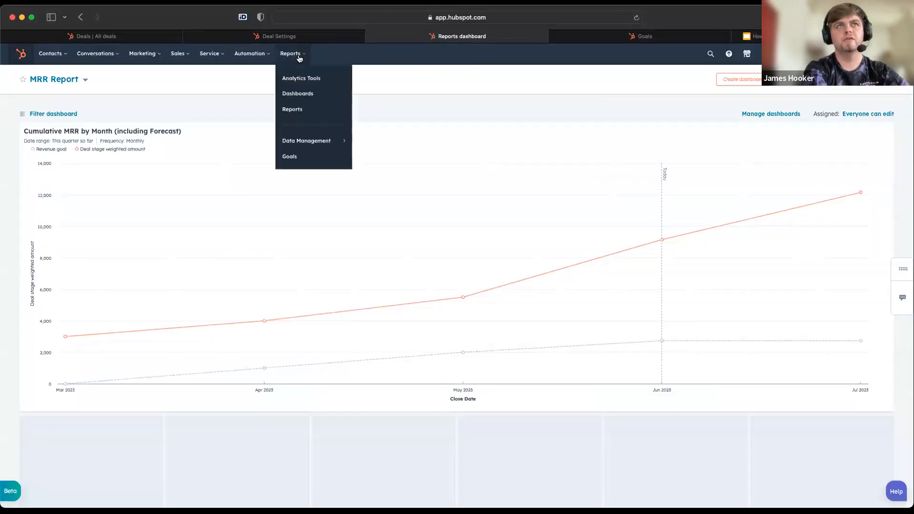
{"action": "left_click", "coordinate": [565, 98]}
{"action": "left_click", "coordinate": [867, 80]}
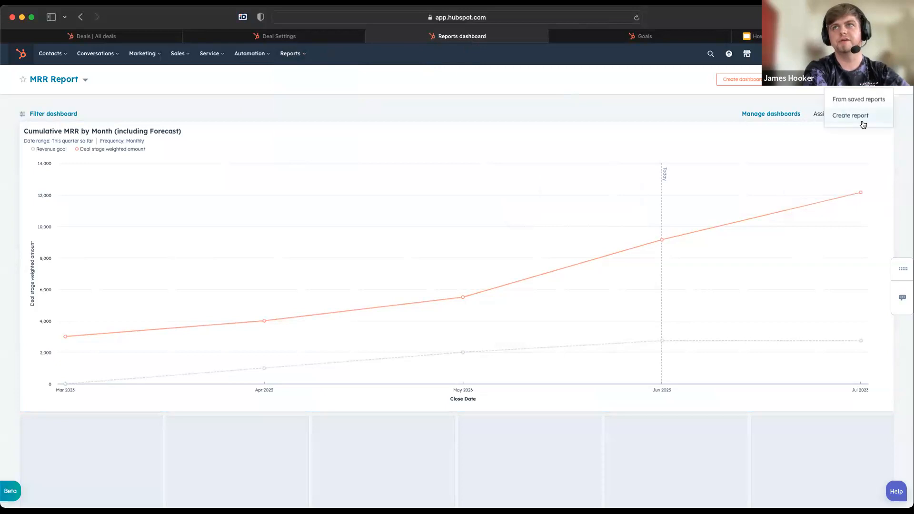
{"action": "left_click", "coordinate": [862, 117]}
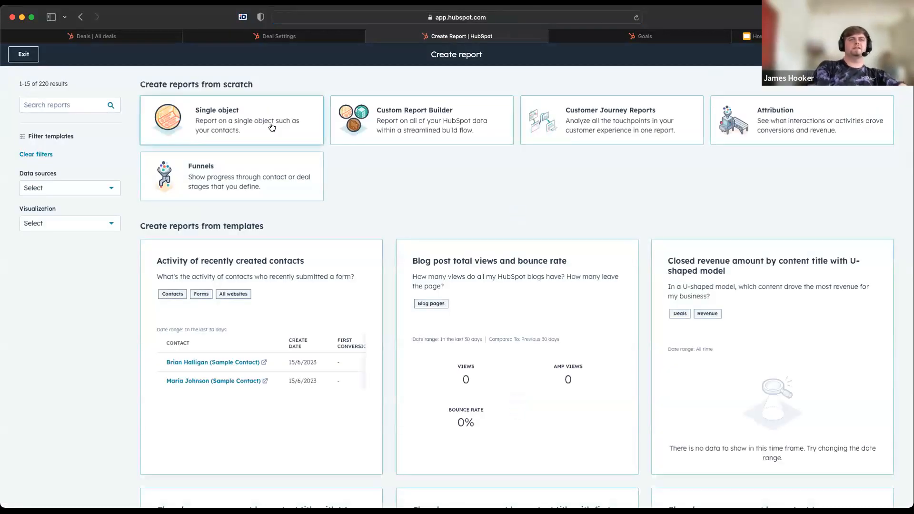
{"action": "left_click", "coordinate": [23, 56]}
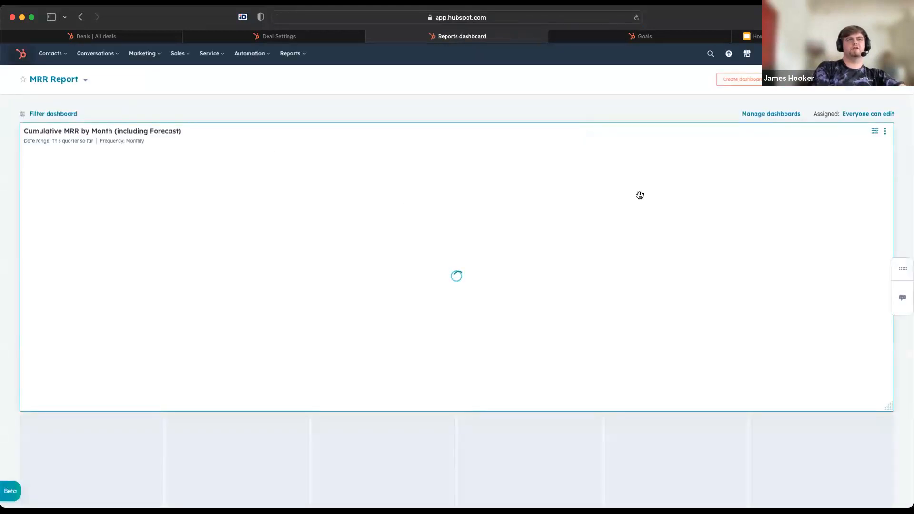
Reopen the Cumulative MRR by Month report in the report builder and examine its deal data and line chart configuration
{"action": "left_click", "coordinate": [875, 133]}
{"action": "left_click", "coordinate": [253, 438]}
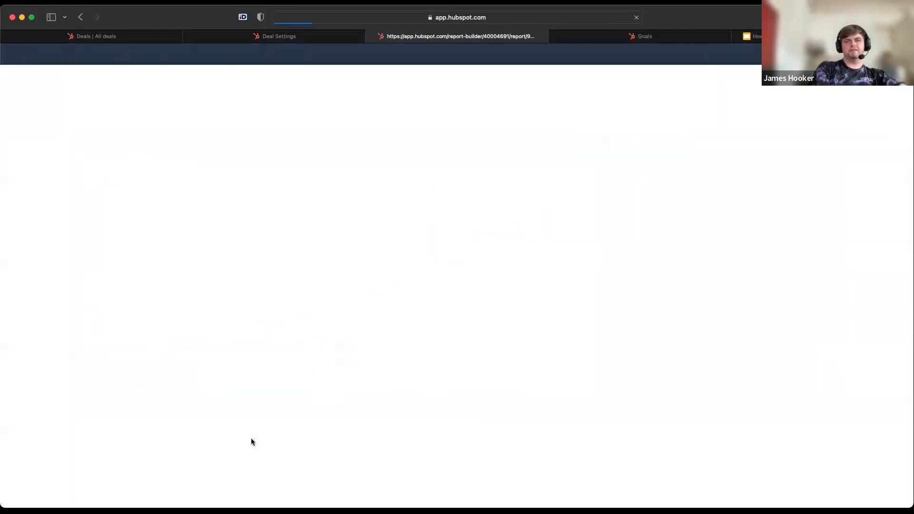
{"action": "left_click", "coordinate": [428, 74]}
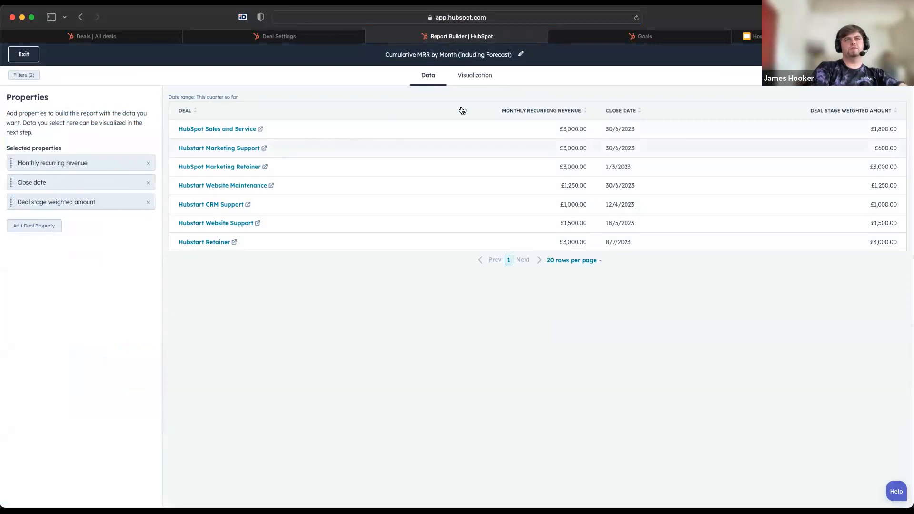
{"action": "left_click", "coordinate": [475, 81]}
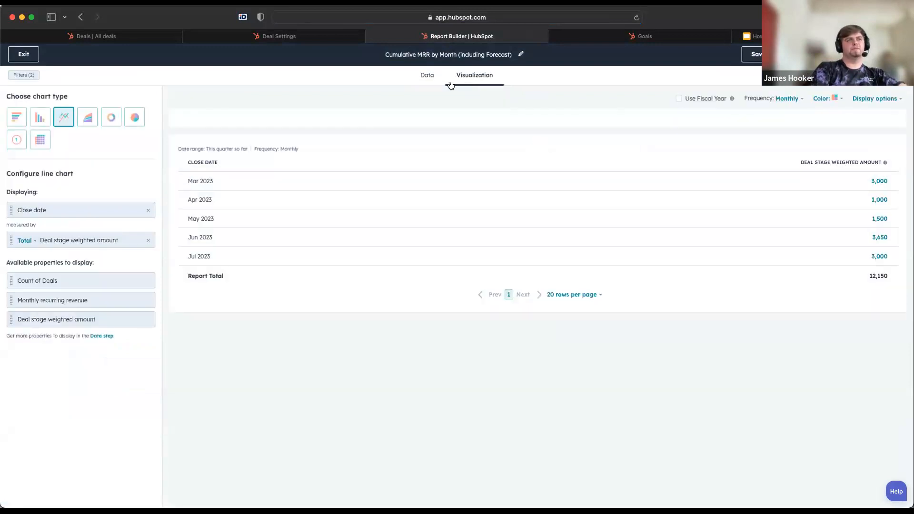
Add the Deal stage property to the Cumulative MRR report's data
{"action": "left_click", "coordinate": [429, 79]}
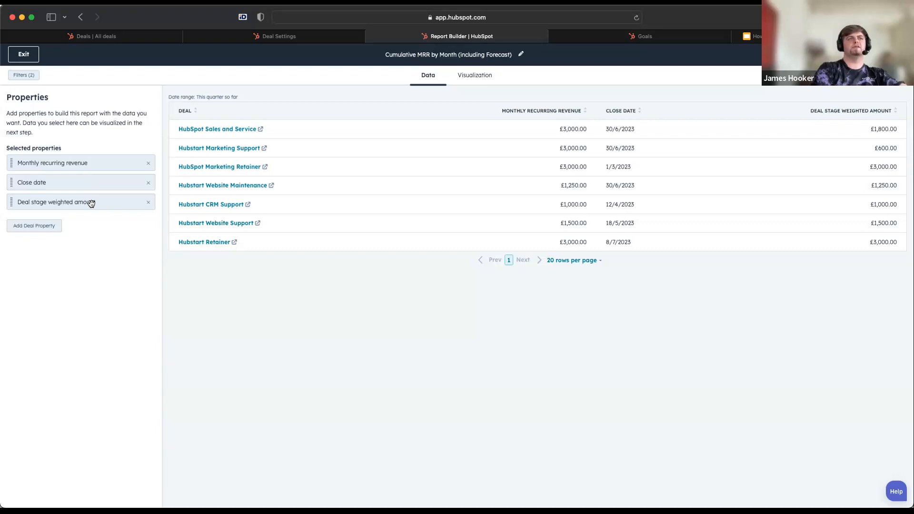
{"action": "left_click", "coordinate": [43, 226]}
{"action": "type", "text": "deal stage"}
{"action": "key", "text": "Return"}
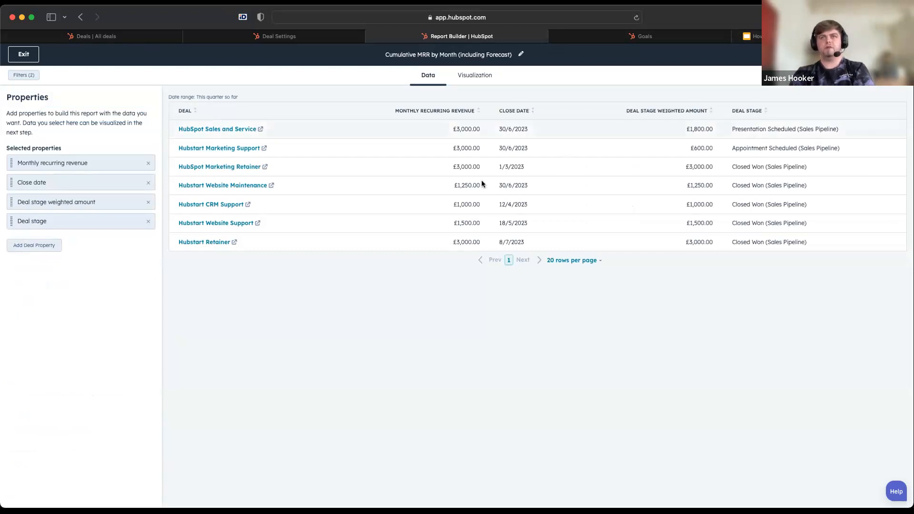
Compare monthly recurring revenue, weighted amount and deal stage for the Hubstart CRM Support, Hubstart Marketing Support and HubSpot Sales and Service deals
{"action": "triple_click", "coordinate": [449, 205]}
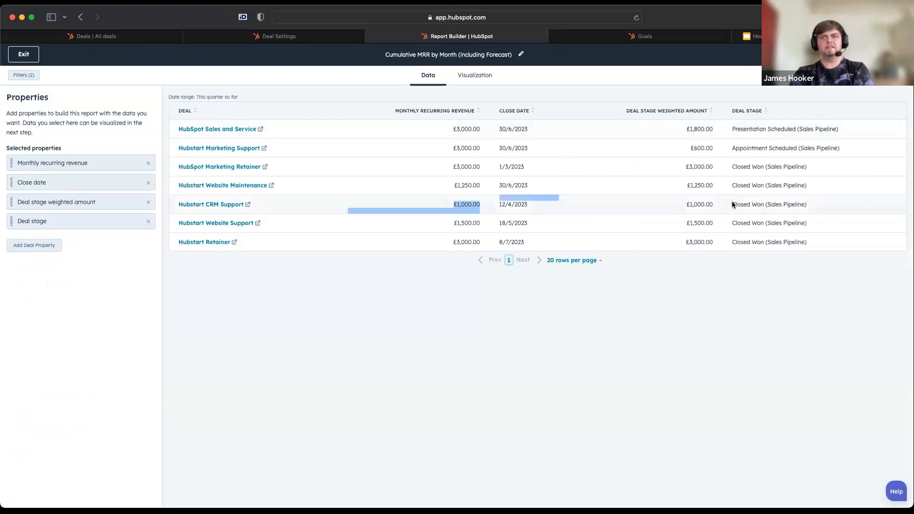
{"action": "triple_click", "coordinate": [710, 200]}
{"action": "left_click", "coordinate": [454, 201]}
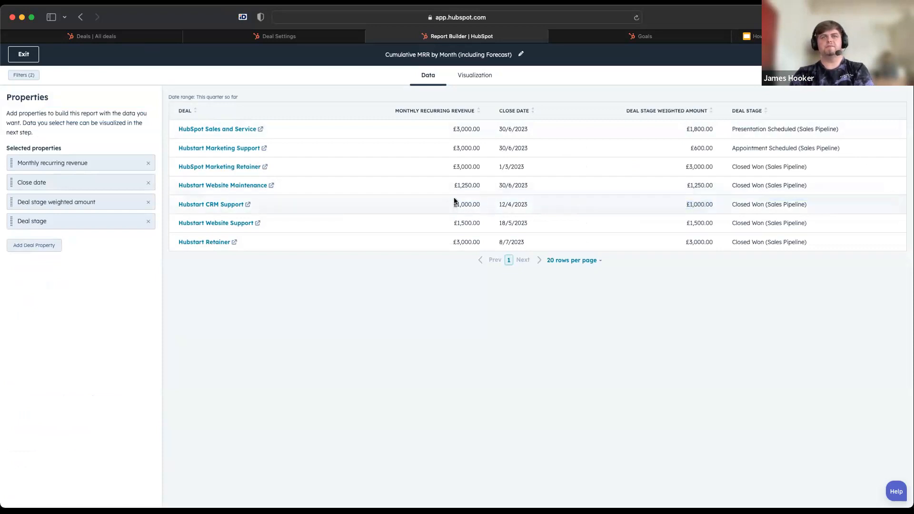
{"action": "triple_click", "coordinate": [471, 146]}
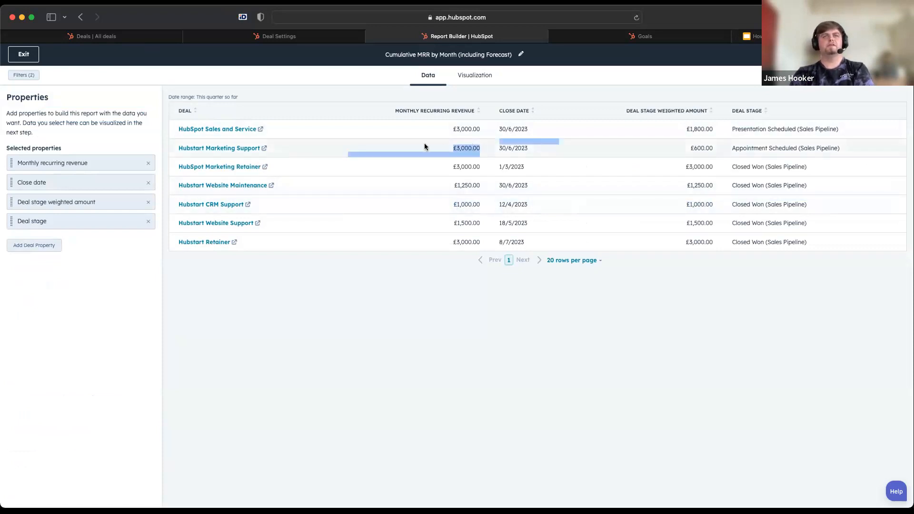
{"action": "triple_click", "coordinate": [699, 148]}
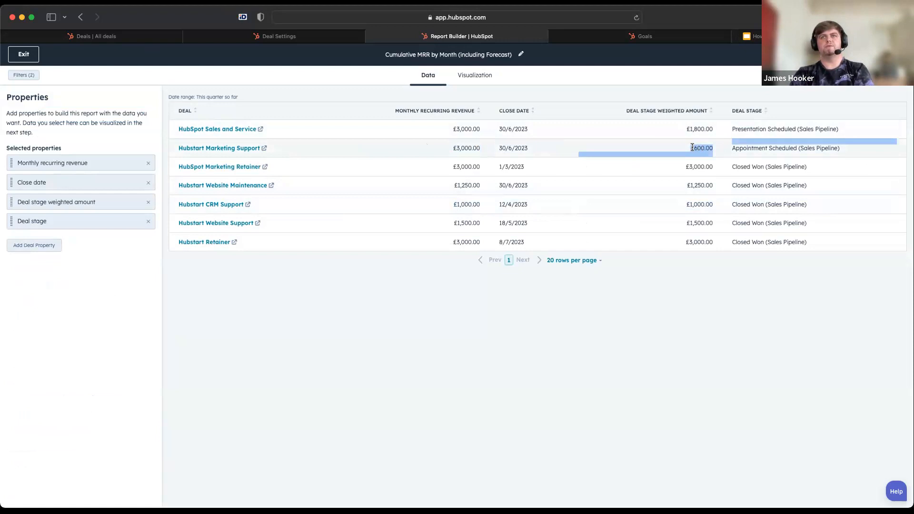
{"action": "triple_click", "coordinate": [755, 145]}
{"action": "triple_click", "coordinate": [740, 135]}
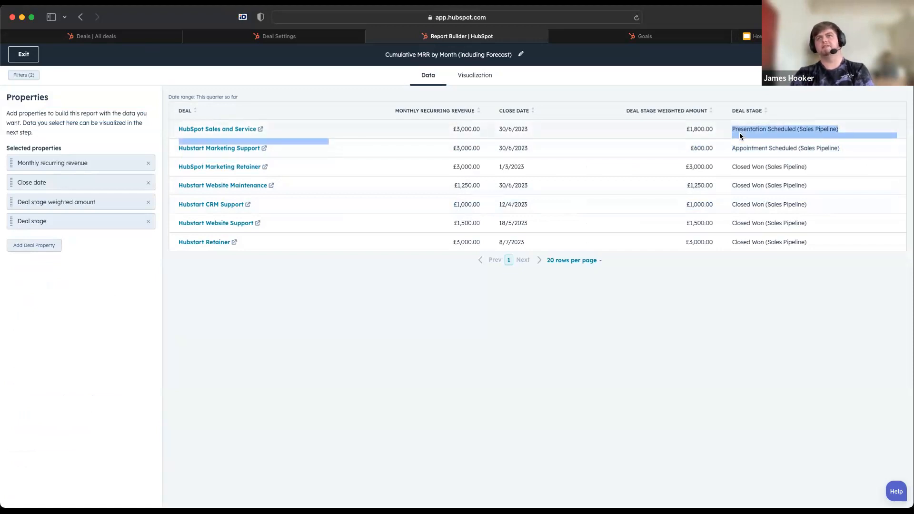
{"action": "left_click", "coordinate": [616, 129]}
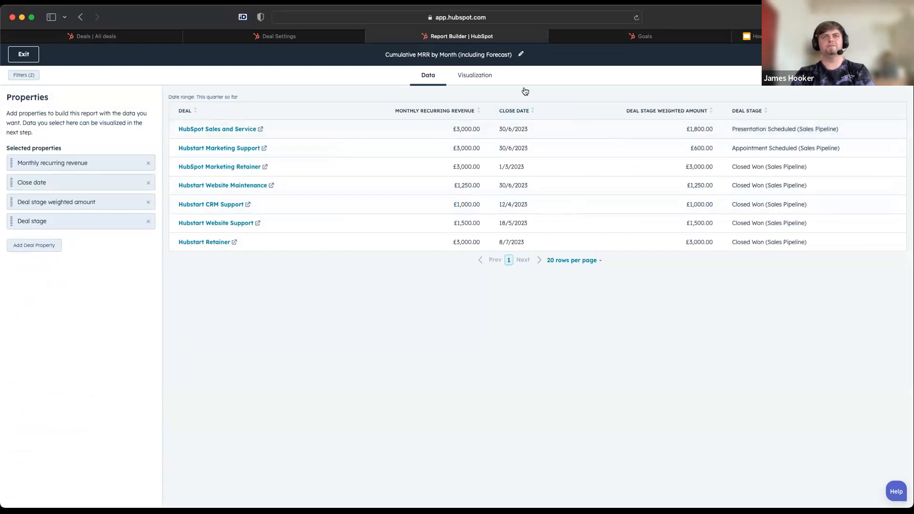
Return to the report's visualization and examine the aggregation used for the Deal stage weighted amount measure
{"action": "left_click", "coordinate": [475, 73]}
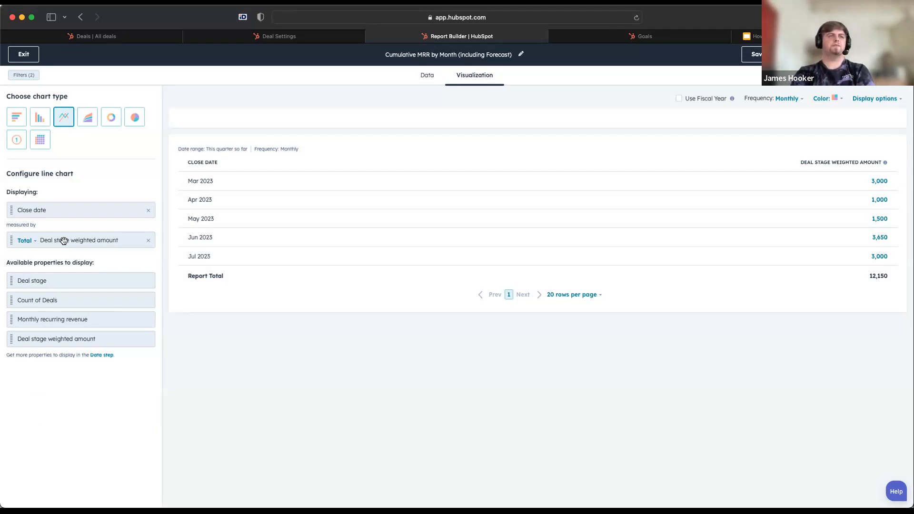
{"action": "left_click", "coordinate": [24, 241]}
{"action": "left_click", "coordinate": [30, 264]}
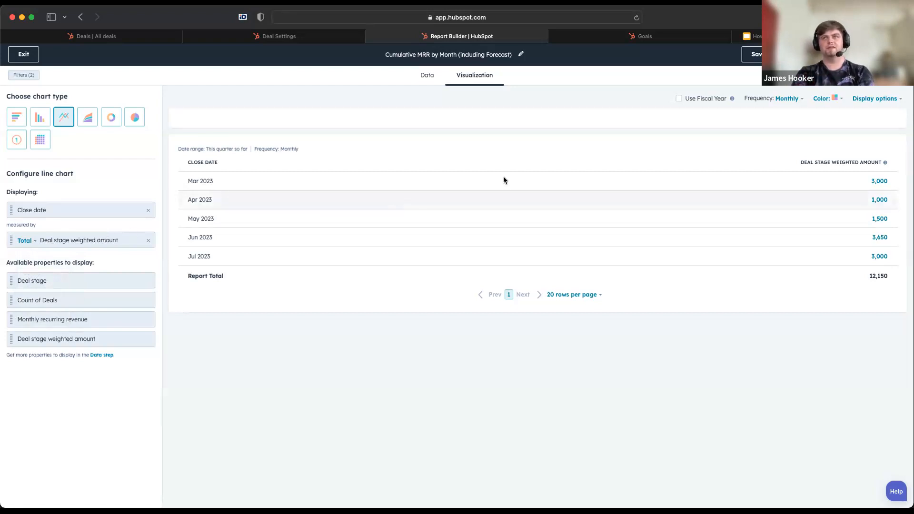
Examine the line chart's display options, including the revenue goal setting, and the report's create date and deal owner filters
{"action": "left_click", "coordinate": [873, 102]}
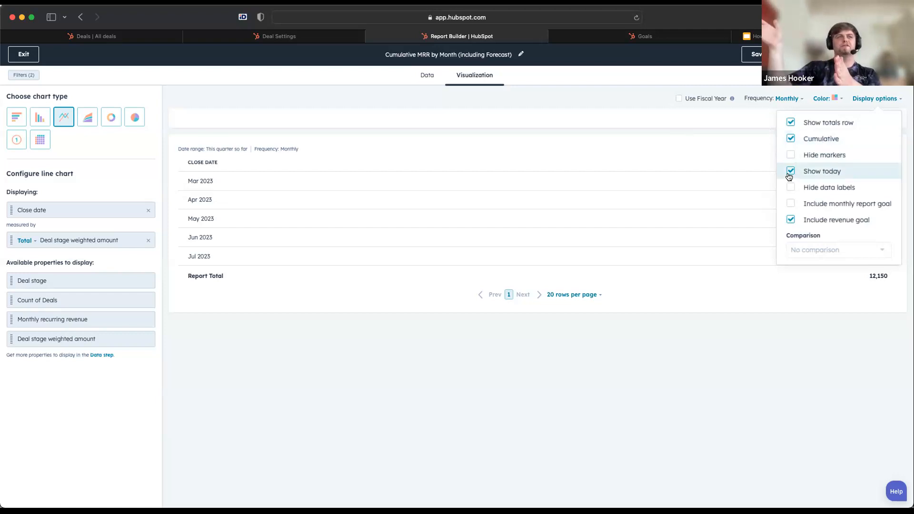
{"action": "left_click", "coordinate": [668, 149]}
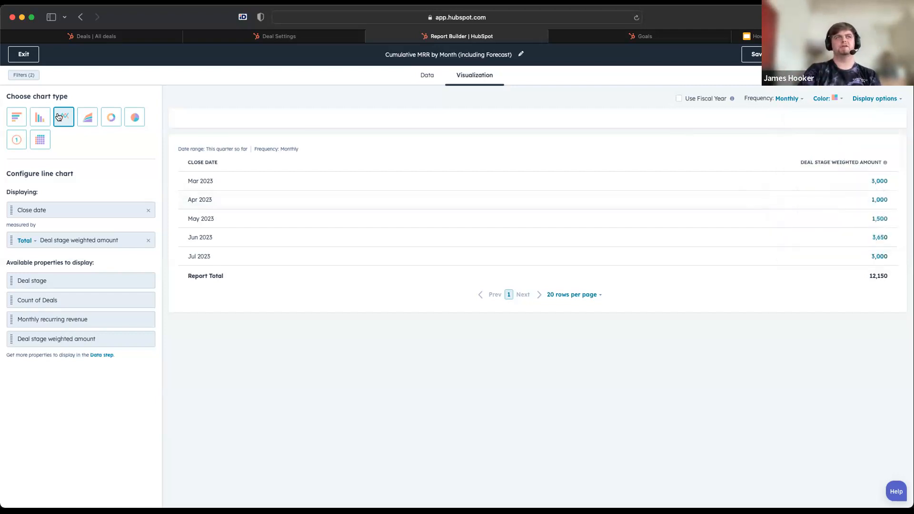
{"action": "left_click", "coordinate": [23, 76]}
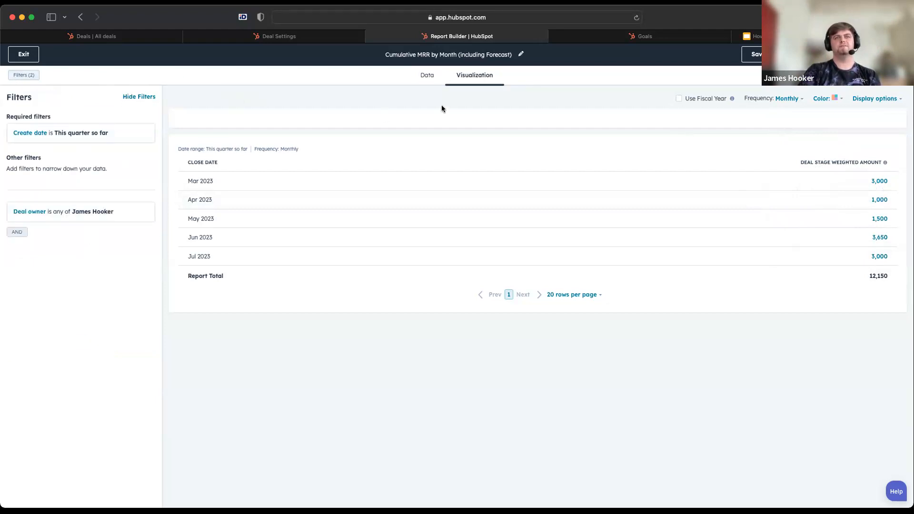
{"action": "left_click", "coordinate": [139, 97]}
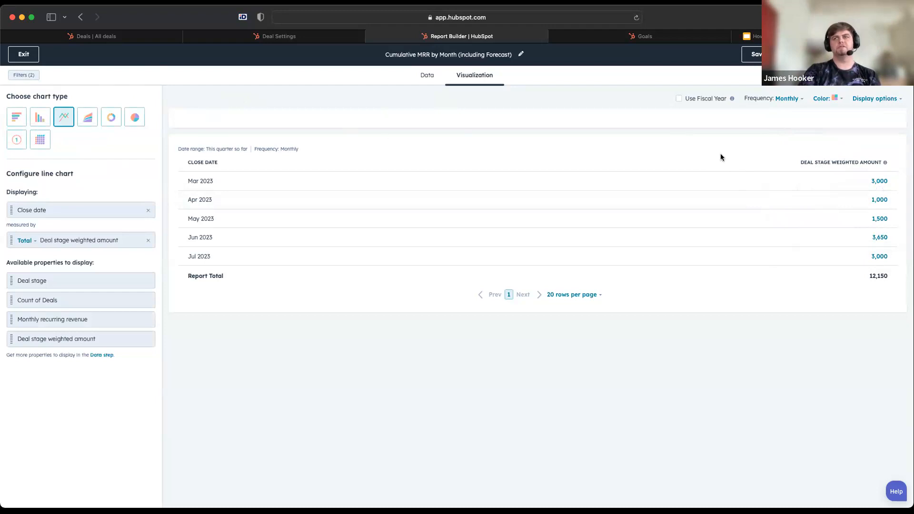
{"action": "left_click", "coordinate": [875, 99]}
{"action": "left_click", "coordinate": [810, 221]}
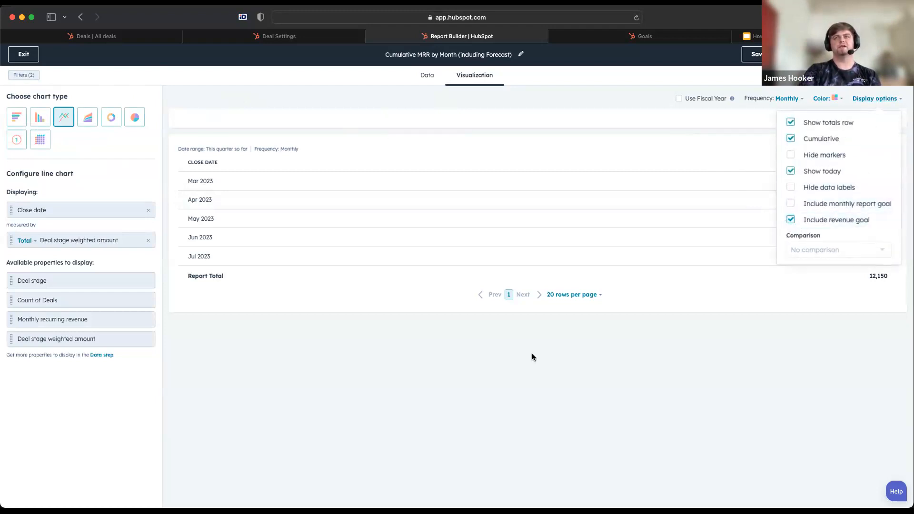
Compare the monthly targets on the Goals page with the Cumulative MRR report's table, filters and revenue goal display option
{"action": "left_click", "coordinate": [490, 402]}
{"action": "left_click", "coordinate": [676, 38]}
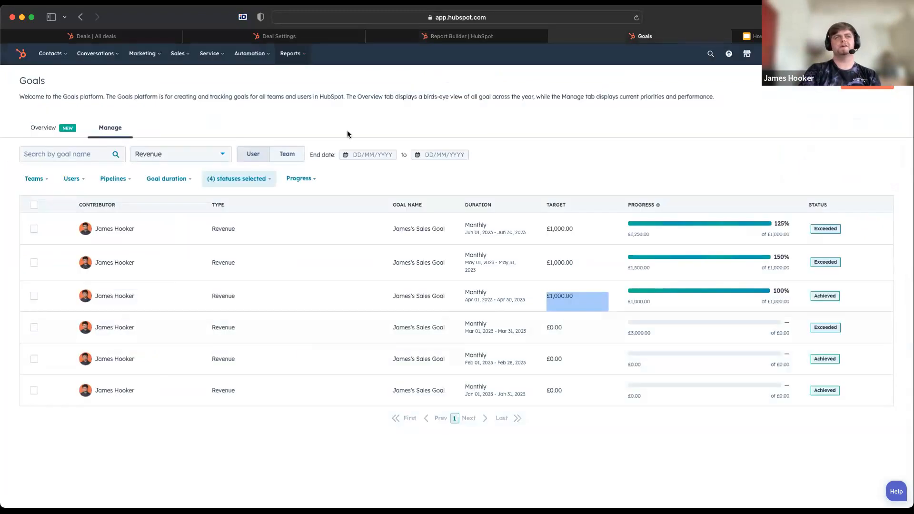
{"action": "left_click", "coordinate": [457, 37]}
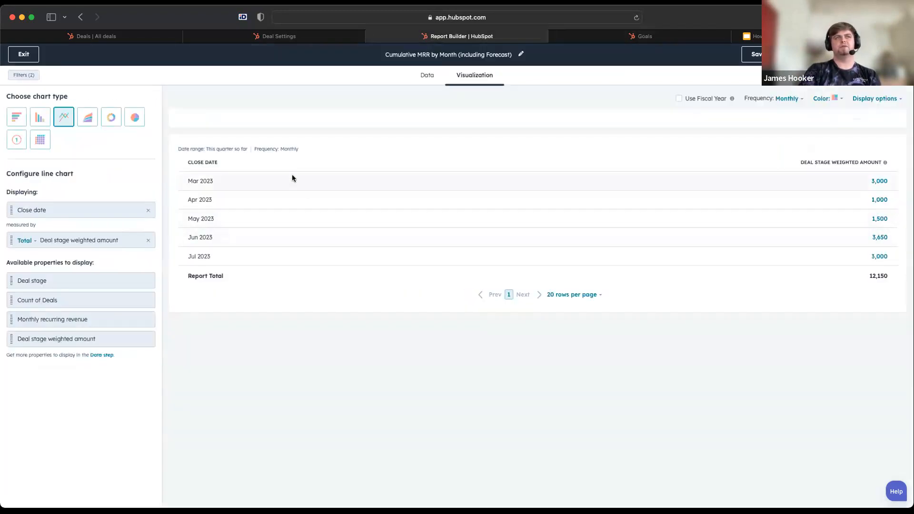
{"action": "left_click", "coordinate": [32, 79]}
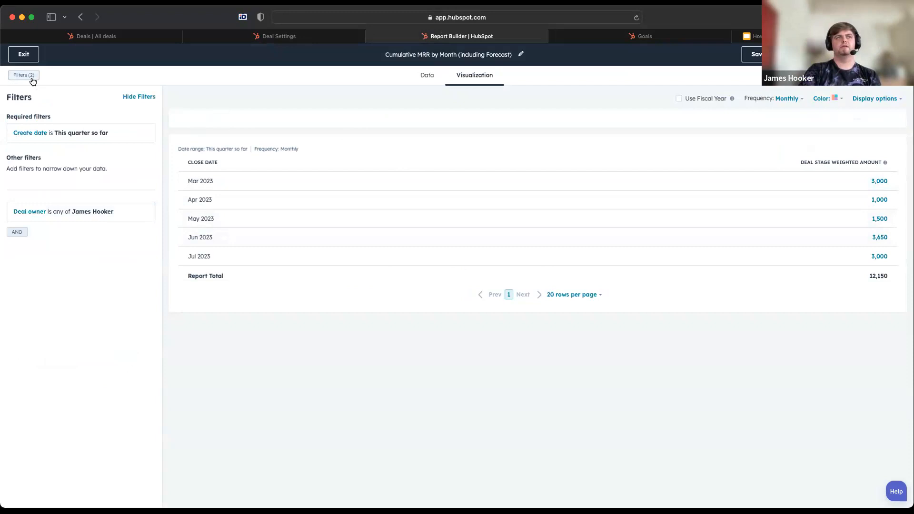
{"action": "left_click", "coordinate": [622, 38]}
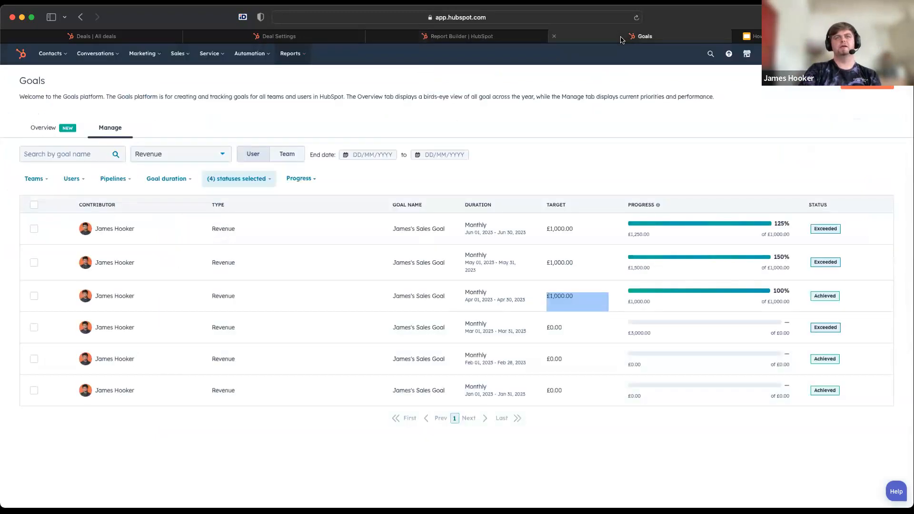
{"action": "mouse_move", "coordinate": [514, 39]}
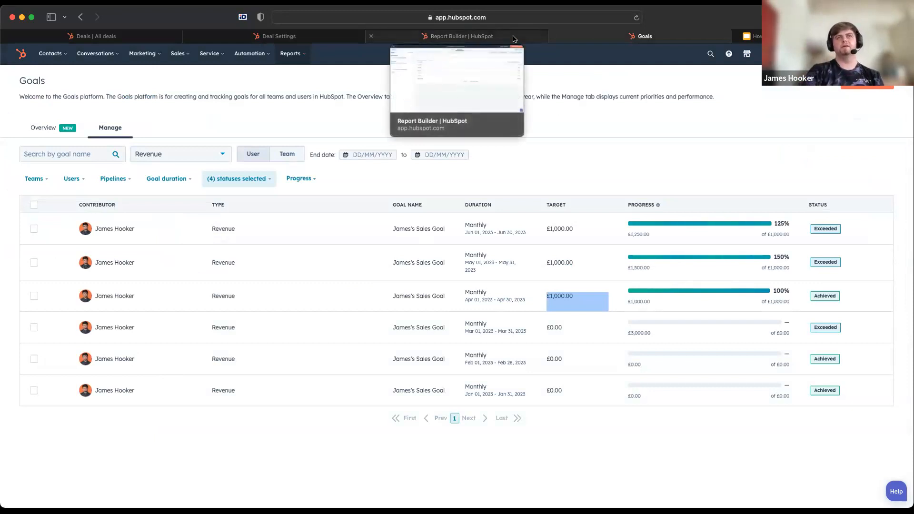
{"action": "left_click", "coordinate": [515, 38]}
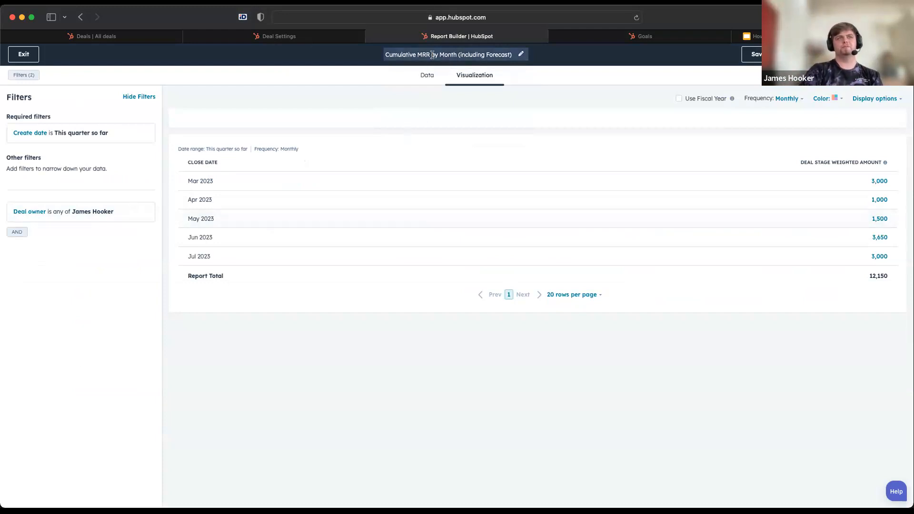
{"action": "left_click", "coordinate": [660, 40]}
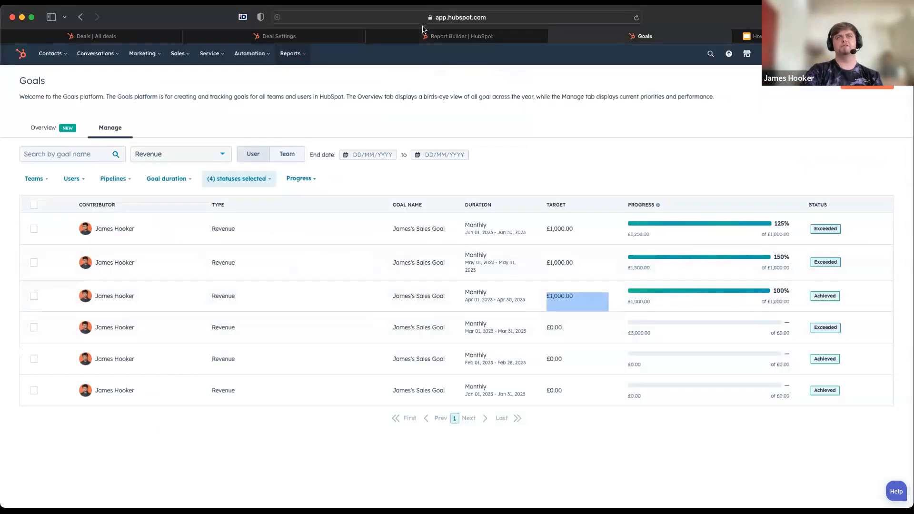
{"action": "left_click", "coordinate": [402, 36]}
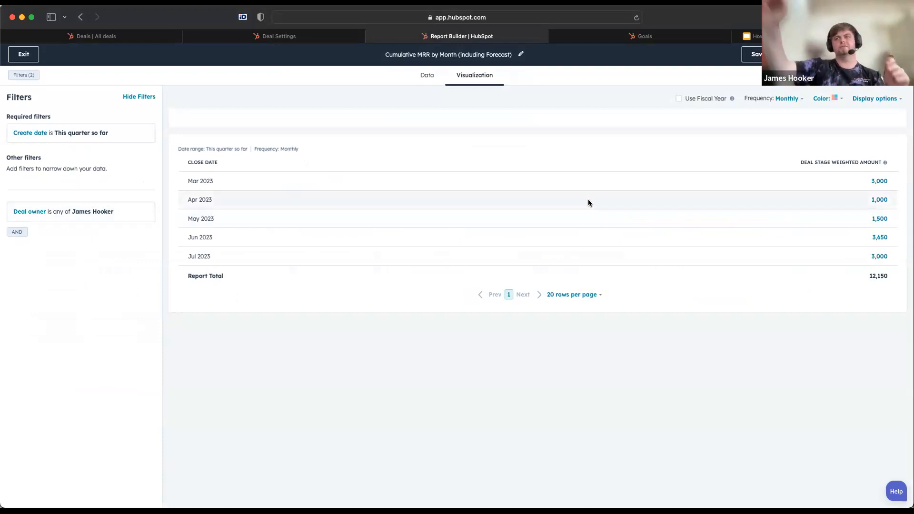
{"action": "left_click", "coordinate": [877, 98]}
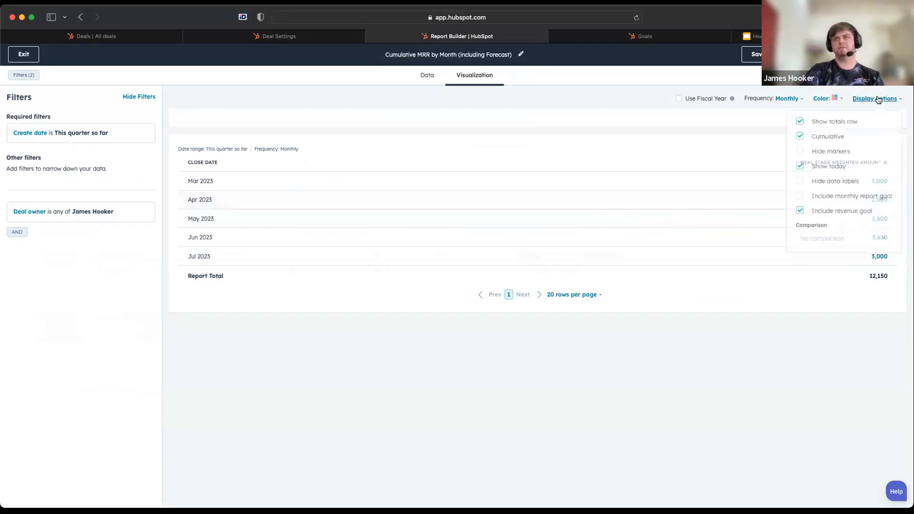
{"action": "left_click", "coordinate": [645, 155]}
Save the Cumulative MRR by Month (including Forecast) report and return to the MRR Report dashboard
{"action": "left_click", "coordinate": [752, 54]}
{"action": "left_click", "coordinate": [23, 54]}
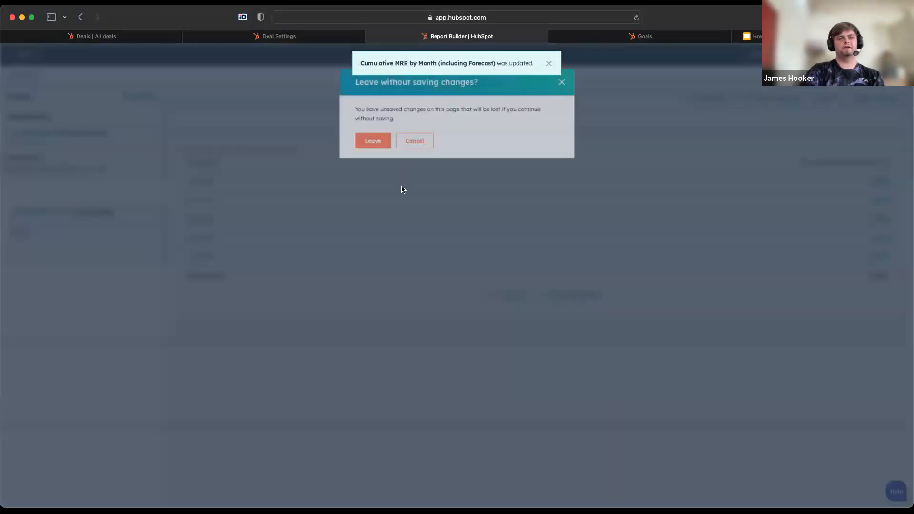
{"action": "left_click", "coordinate": [373, 140]}
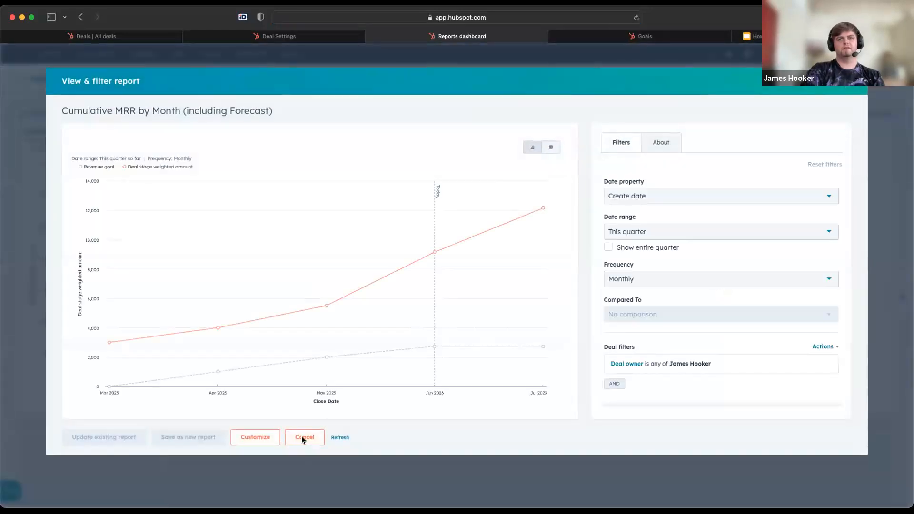
{"action": "left_click", "coordinate": [304, 436]}
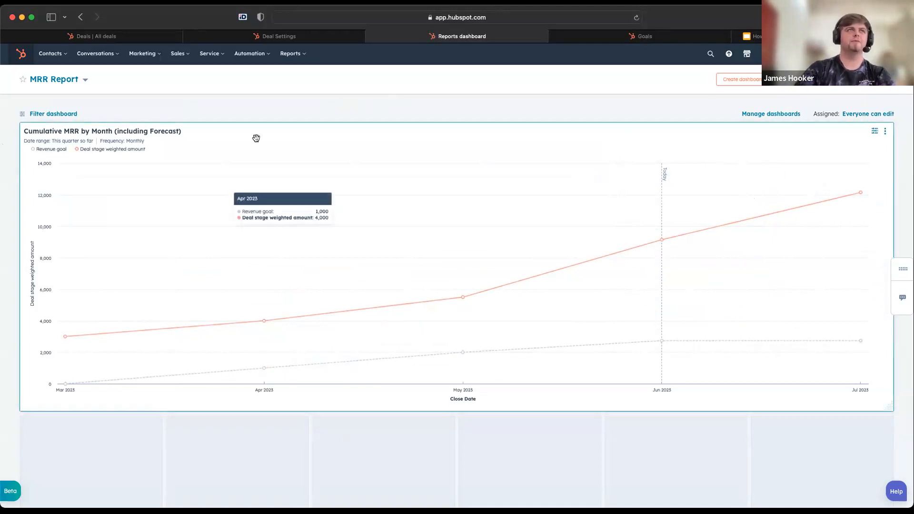
Compare the Sales Pipeline deals' amounts and close dates with the monthly points on the Cumulative MRR chart
{"action": "left_click", "coordinate": [150, 37]}
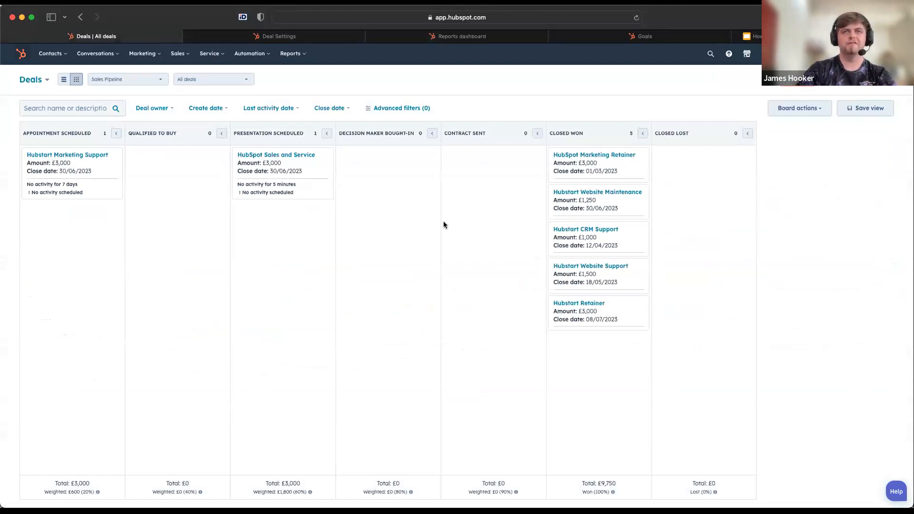
{"action": "left_click", "coordinate": [462, 38]}
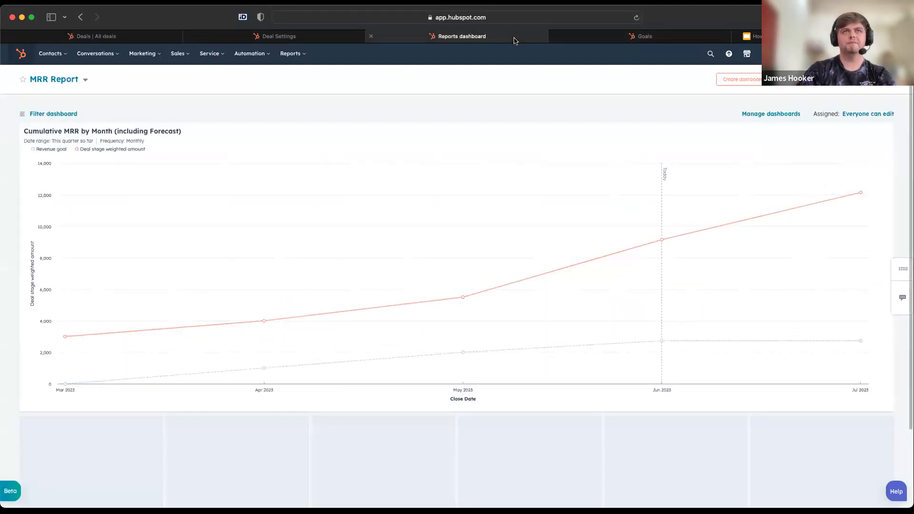
{"action": "mouse_move", "coordinate": [645, 235]}
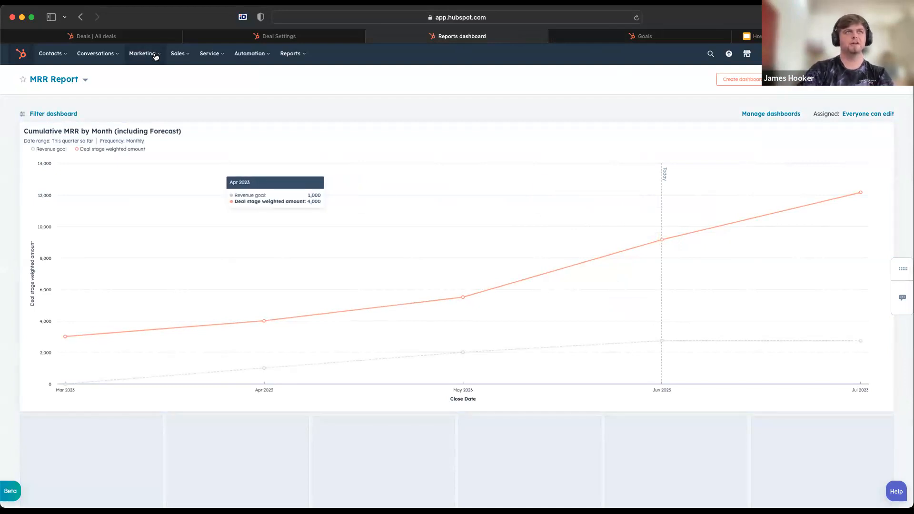
{"action": "left_click", "coordinate": [143, 37]}
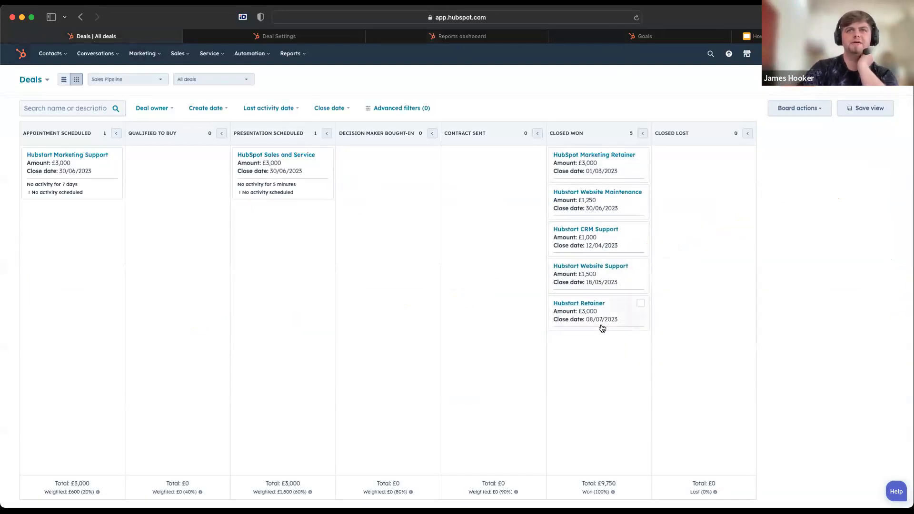
{"action": "left_click", "coordinate": [480, 36]}
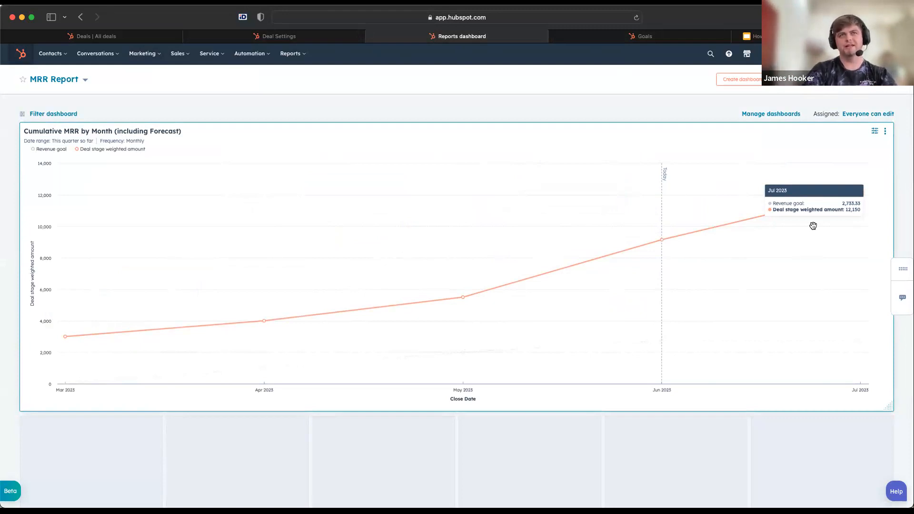
Return to the deals board and examine the Closed Won and Closed Lost stages
{"action": "left_click", "coordinate": [318, 36]}
{"action": "key", "text": "ctrl+shift+Tab"}
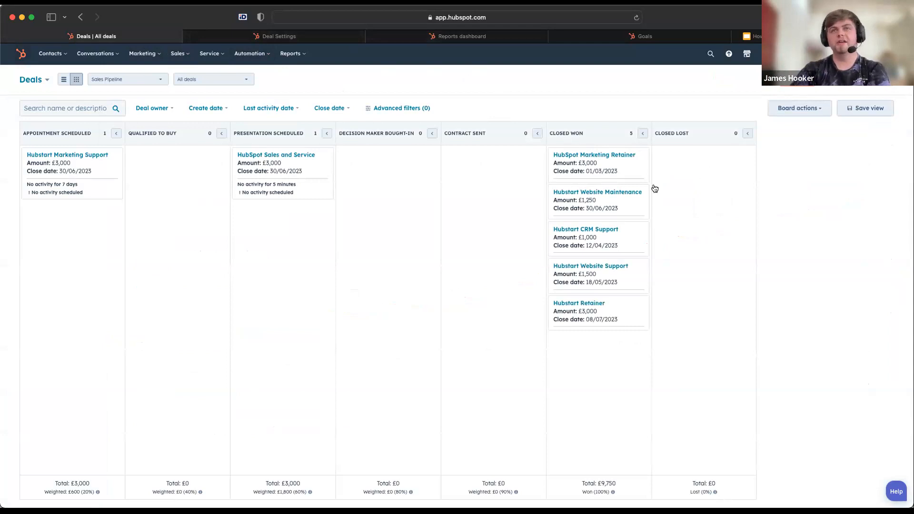
{"action": "left_click_drag", "start_coordinate": [590, 168], "coordinate": [593, 139]}
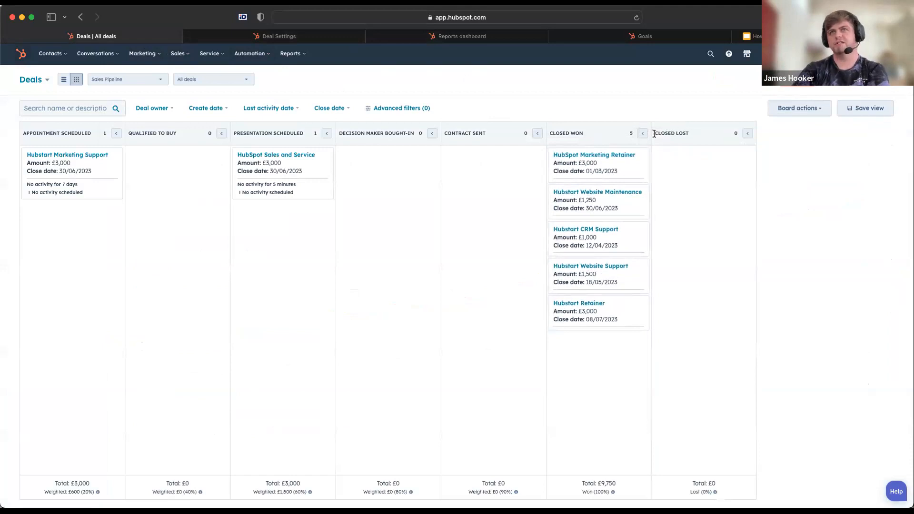
{"action": "left_click_drag", "start_coordinate": [659, 133], "coordinate": [718, 138]}
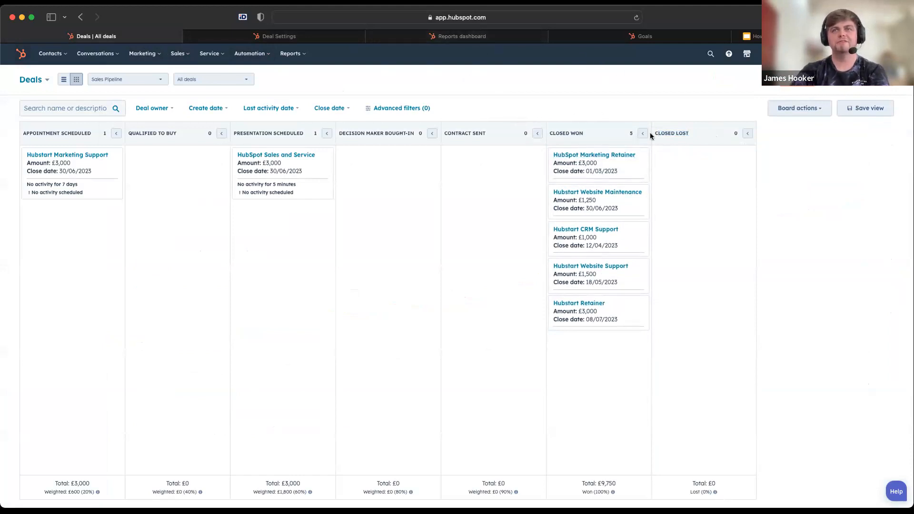
Check the HubSpot Marketing Retainer deal's amount and close date against the weighted amounts on the MRR Report dashboard
{"action": "left_click", "coordinate": [516, 39]}
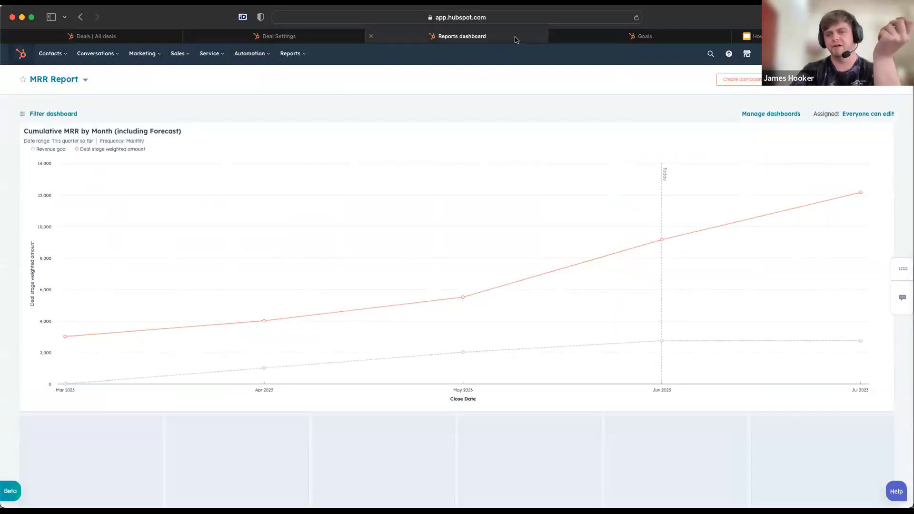
{"action": "mouse_move", "coordinate": [271, 271]}
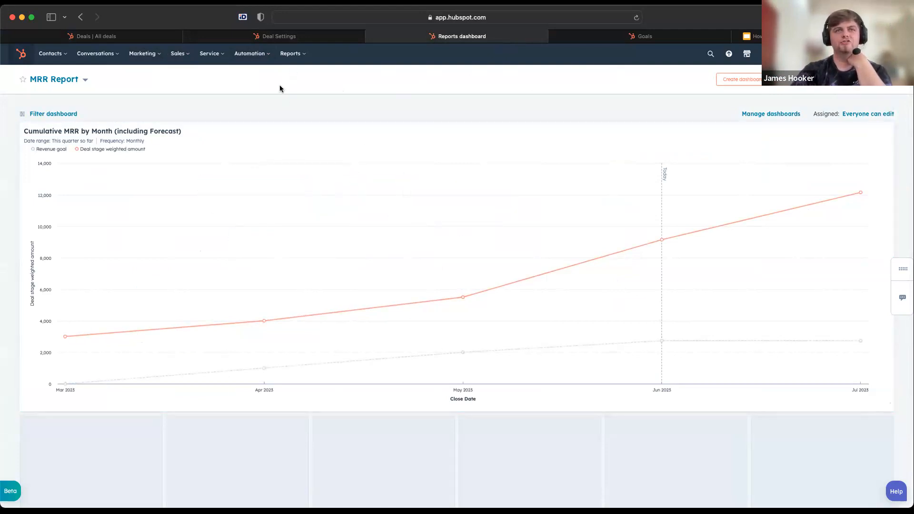
{"action": "left_click", "coordinate": [139, 36]}
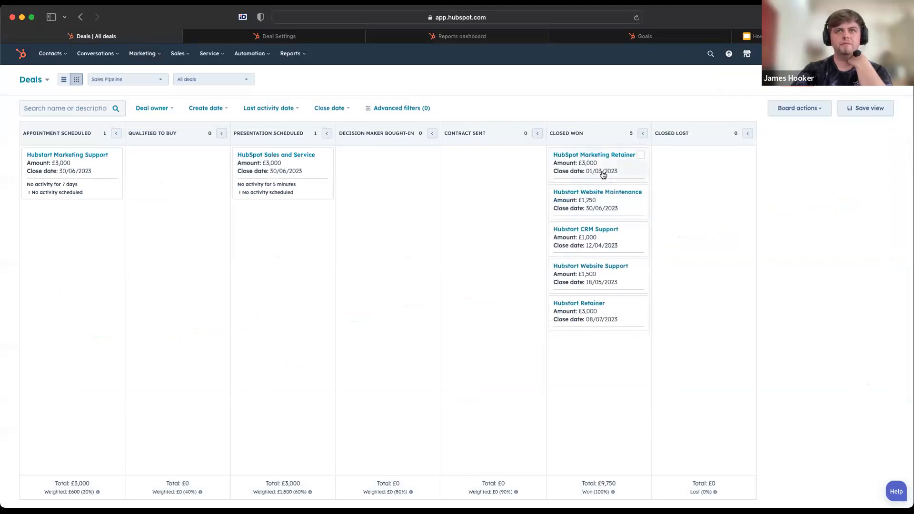
{"action": "left_click", "coordinate": [500, 36]}
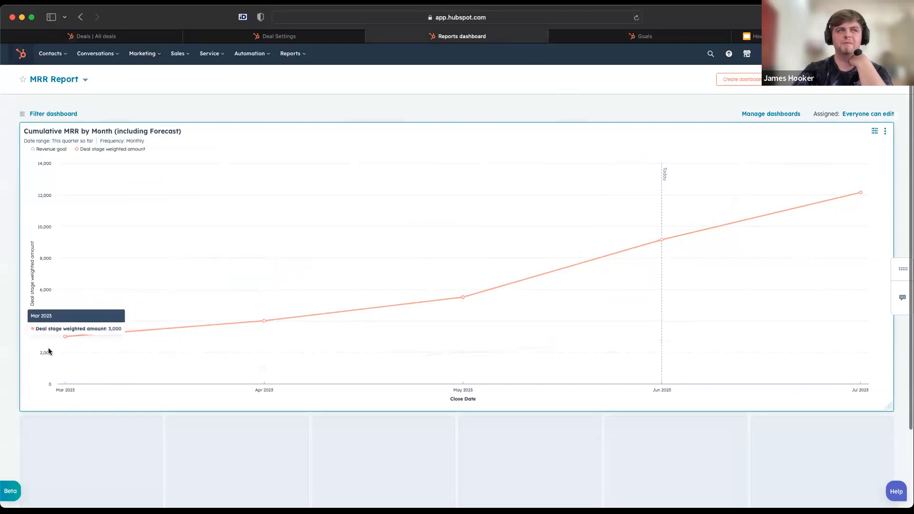
{"action": "mouse_move", "coordinate": [665, 236]}
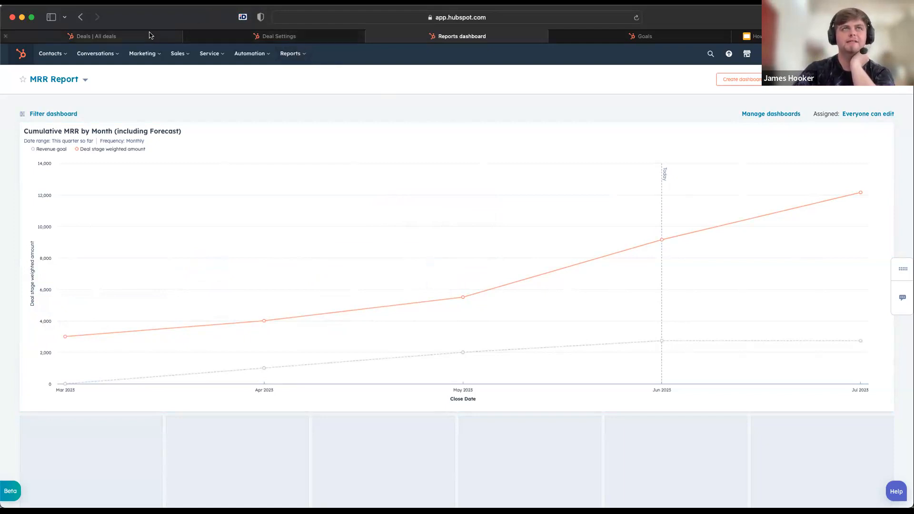
Open Revenue Analytics in a new browser tab and examine this year's monthly new, existing and lost recurring revenue
{"action": "left_click", "coordinate": [301, 57]}
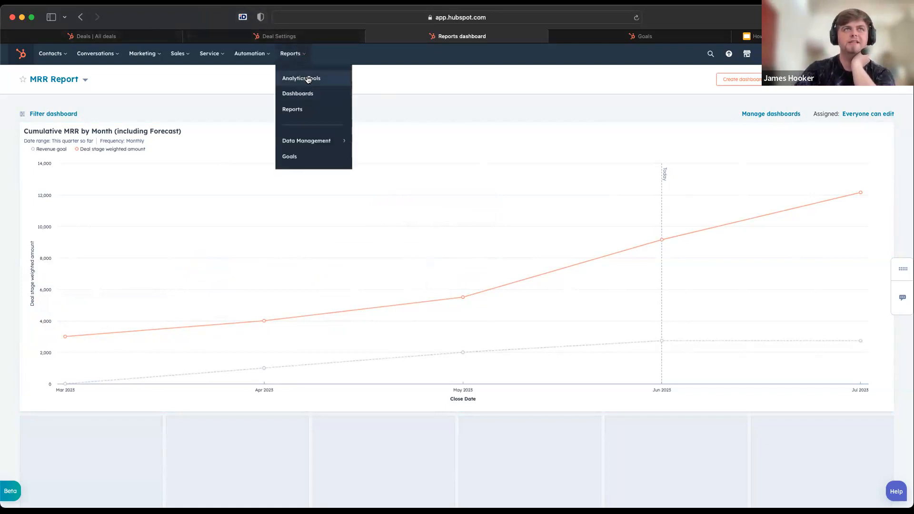
{"action": "left_click", "coordinate": [307, 79], "text": "super"}
{"action": "left_click", "coordinate": [628, 36]}
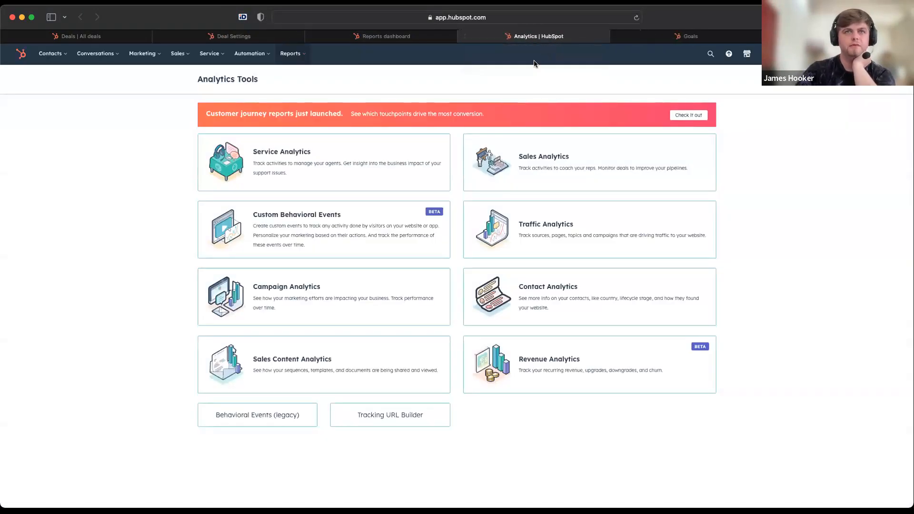
{"action": "left_click", "coordinate": [605, 365]}
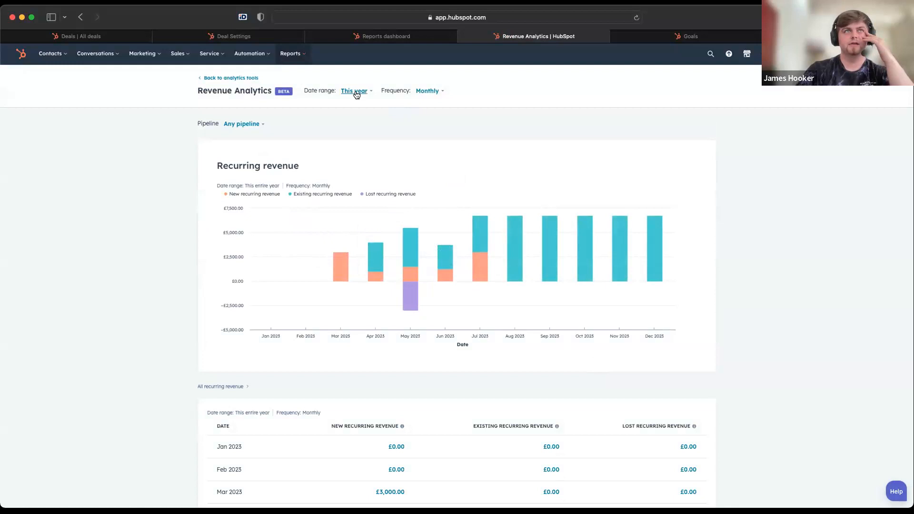
{"action": "scroll", "coordinate": [300, 194], "scroll_direction": "down", "scroll_amount": 3}
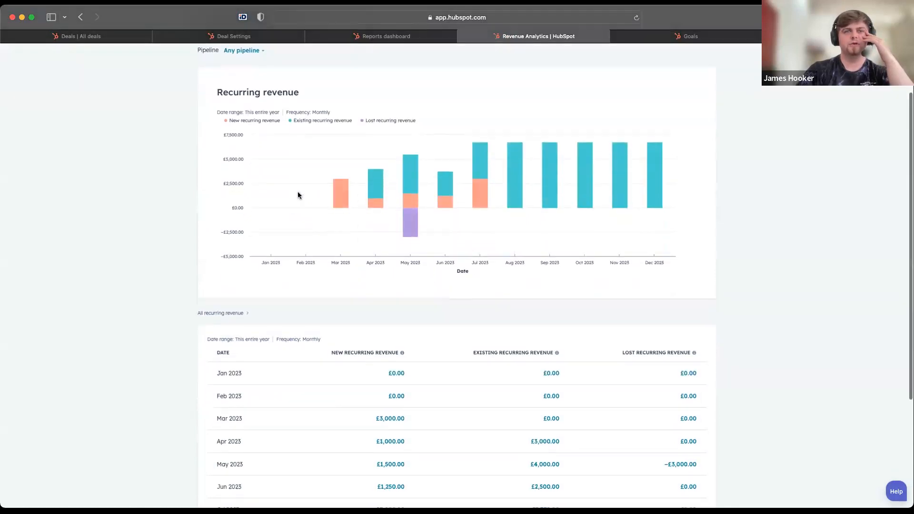
{"action": "scroll", "coordinate": [298, 196], "scroll_direction": "up", "scroll_amount": 3}
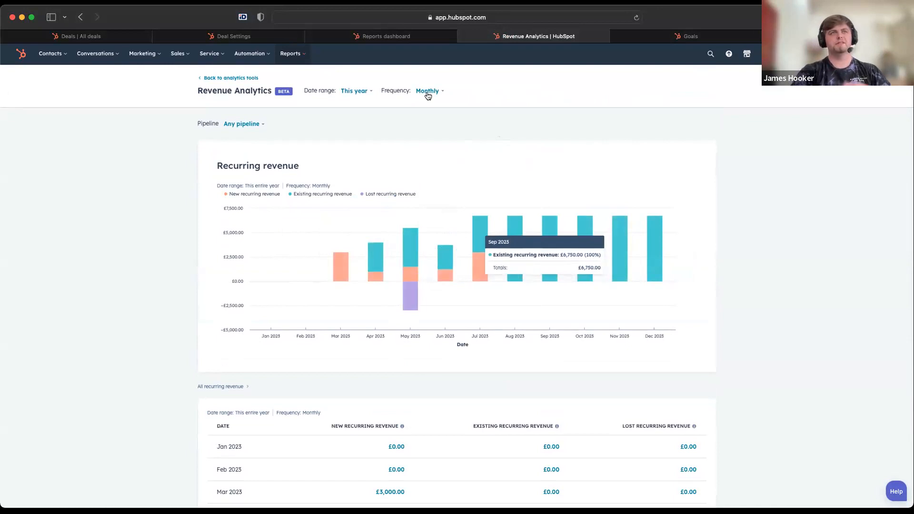
Open the HubSpot Marketing Retainer deal and examine its close date, recurring revenue amount, inactive date and inactive reason
{"action": "left_click", "coordinate": [107, 40]}
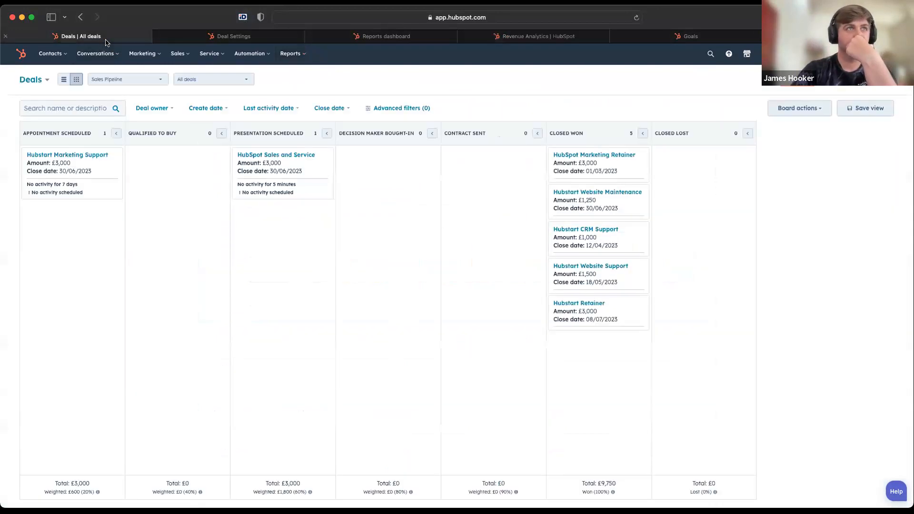
{"action": "left_click", "coordinate": [581, 157]}
{"action": "scroll", "coordinate": [15, 292], "scroll_direction": "down", "scroll_amount": 3}
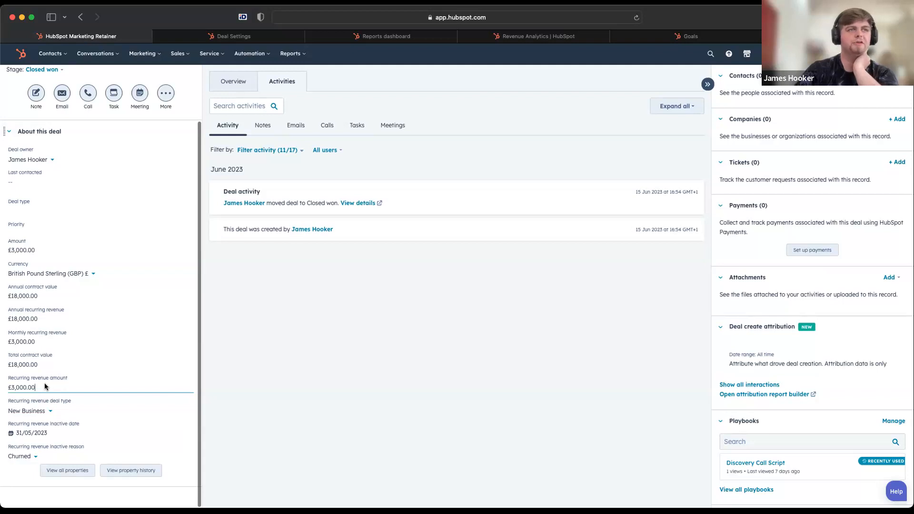
{"action": "scroll", "coordinate": [28, 285], "scroll_direction": "up", "scroll_amount": 3}
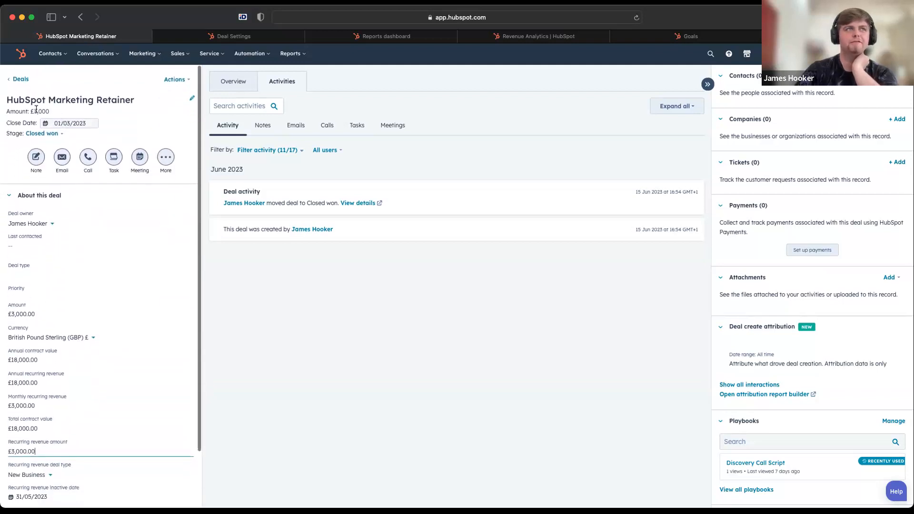
{"action": "scroll", "coordinate": [29, 372], "scroll_direction": "down", "scroll_amount": 3}
{"action": "left_click", "coordinate": [24, 388]}
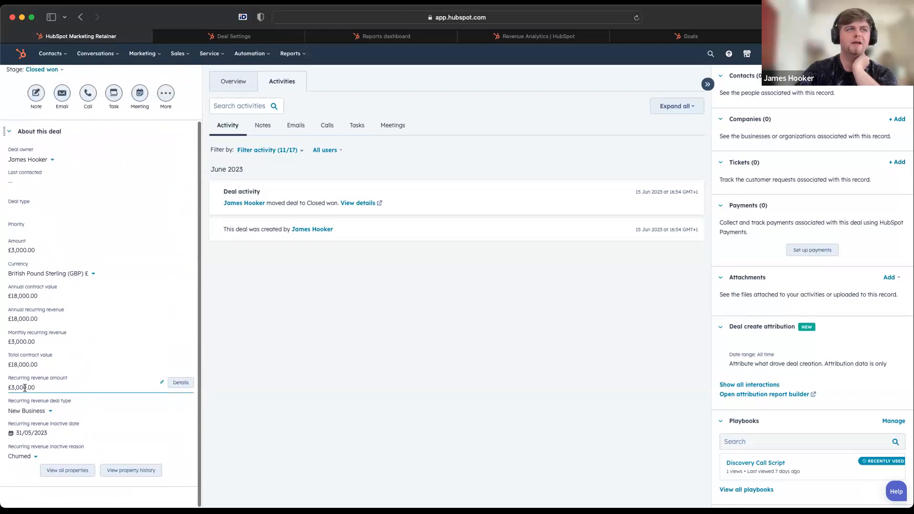
{"action": "left_click", "coordinate": [303, 367]}
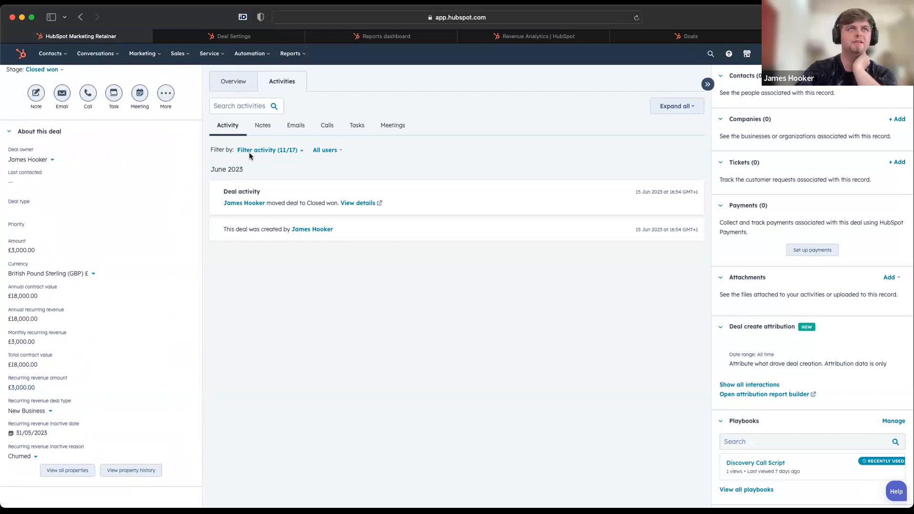
Open Workflows in a new browser tab and create a blank deal-based workflow from scratch
{"action": "left_click", "coordinate": [252, 54]}
{"action": "left_click", "coordinate": [251, 90], "text": "super"}
{"action": "left_click", "coordinate": [745, 37]}
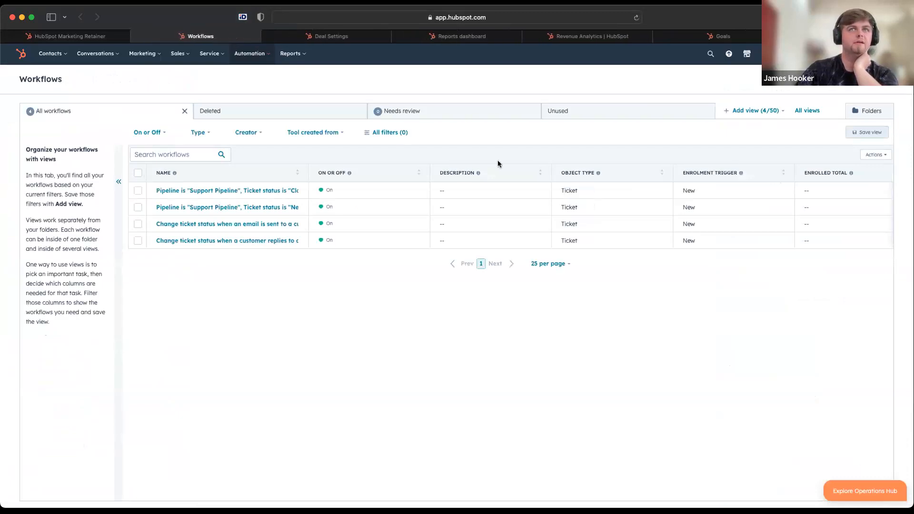
{"action": "left_click", "coordinate": [854, 101]}
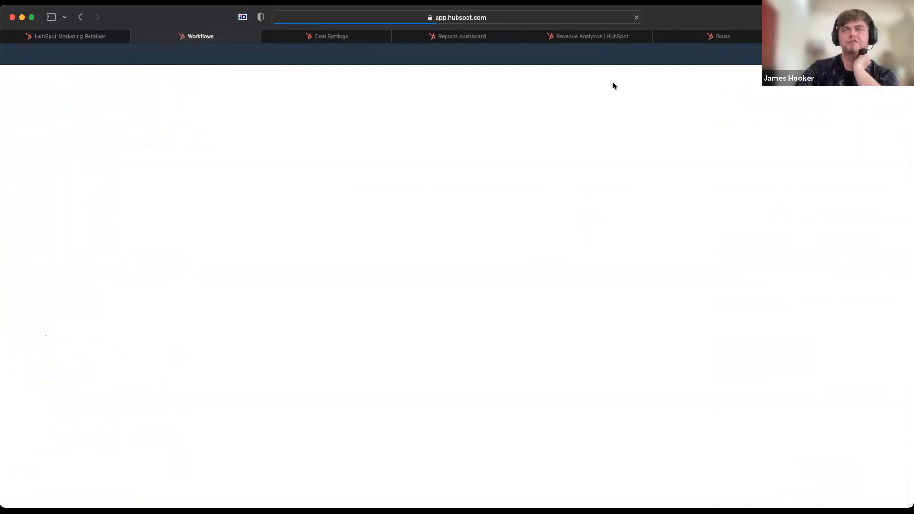
{"action": "left_click", "coordinate": [108, 259]}
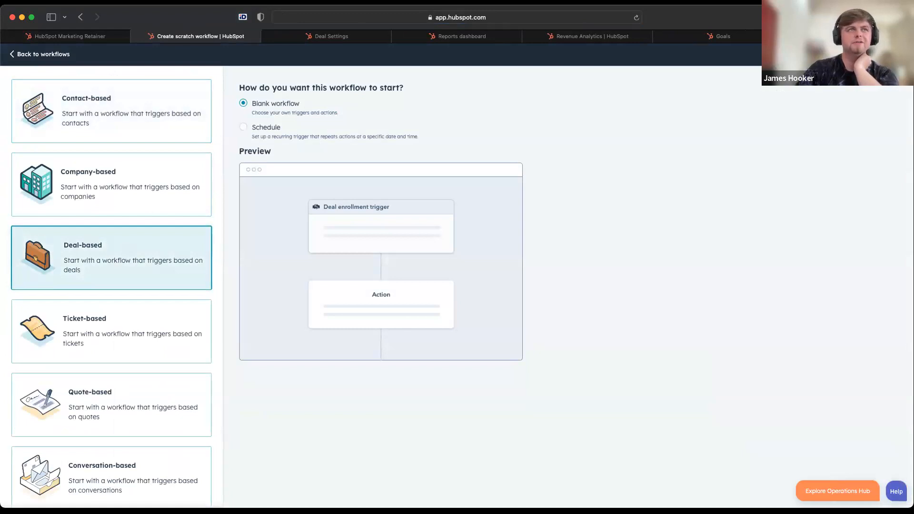
{"action": "left_click", "coordinate": [888, 55]}
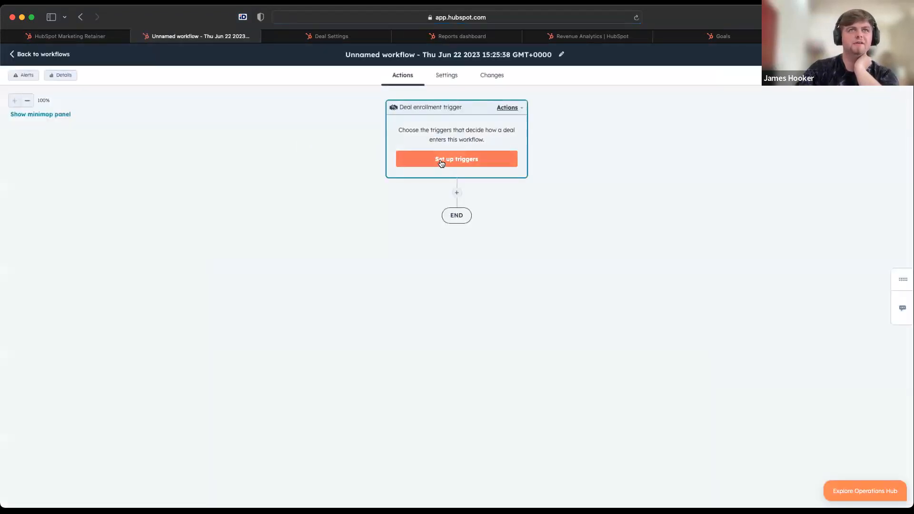
Set the enrollment trigger to filter criteria where Deal stage is any of Closed Won (Sales Pipeline)
{"action": "left_click", "coordinate": [442, 162]}
{"action": "left_click", "coordinate": [120, 206]}
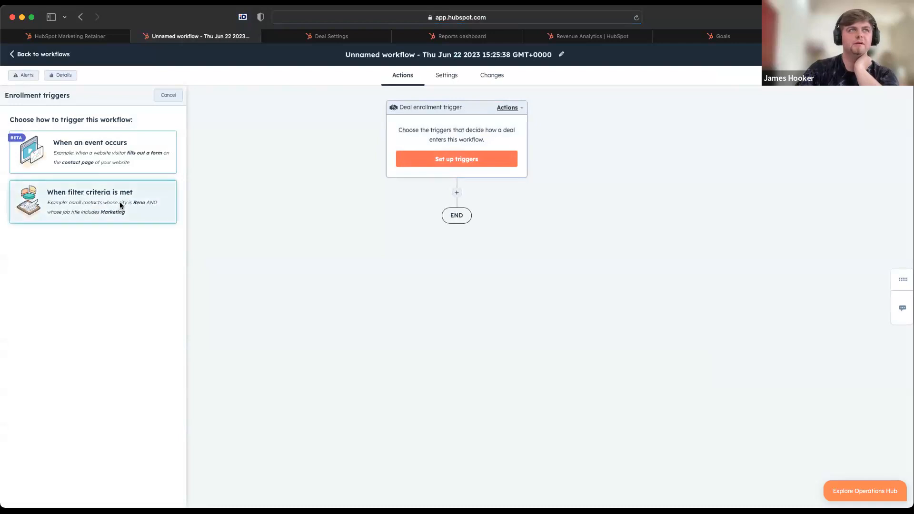
{"action": "left_click", "coordinate": [34, 213]}
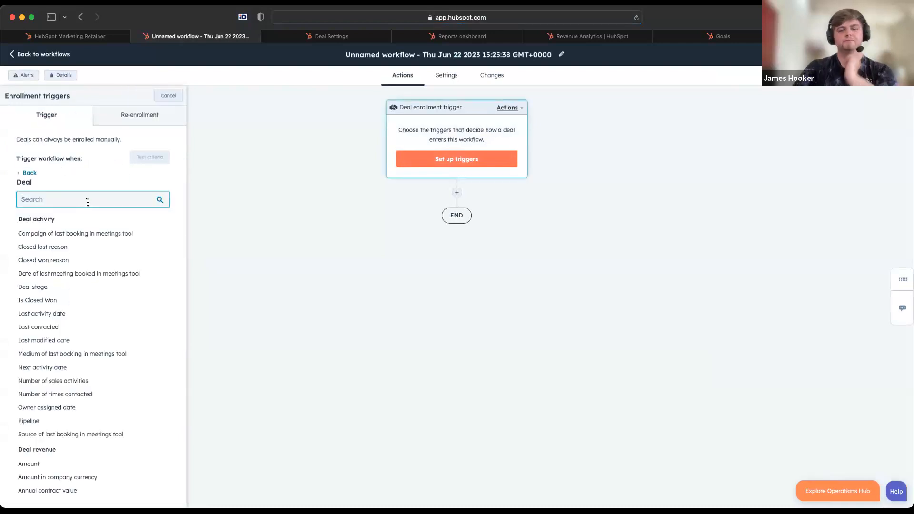
{"action": "type", "text": "deal stag"}
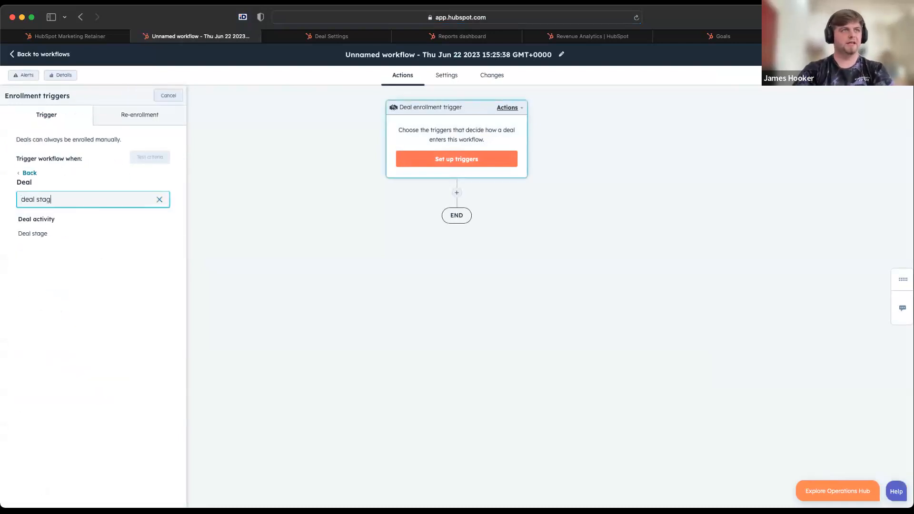
{"action": "left_click", "coordinate": [71, 235]}
{"action": "left_click", "coordinate": [63, 240]}
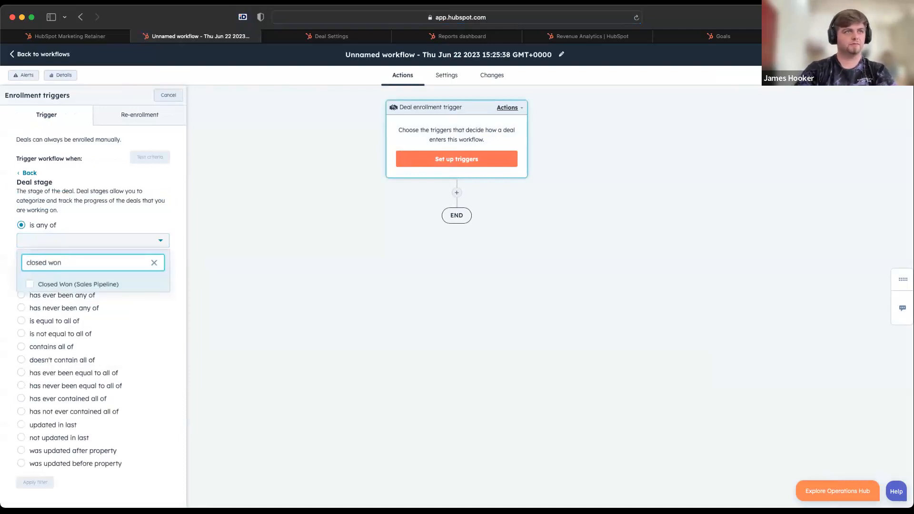
{"action": "left_click", "coordinate": [46, 285]}
{"action": "left_click", "coordinate": [36, 484]}
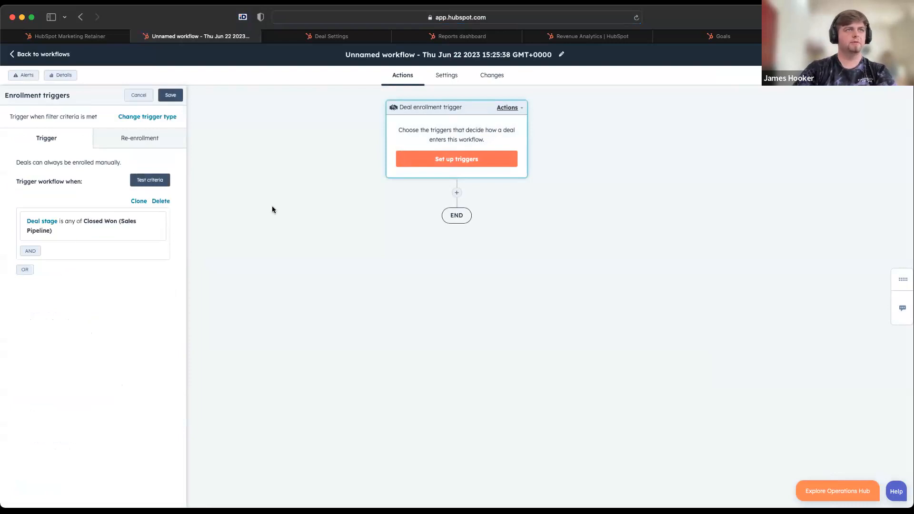
Add a Copy property value action after the enrollment trigger and skip the feature tour
{"action": "left_click", "coordinate": [457, 194]}
{"action": "scroll", "coordinate": [149, 369], "scroll_direction": "down", "scroll_amount": 5}
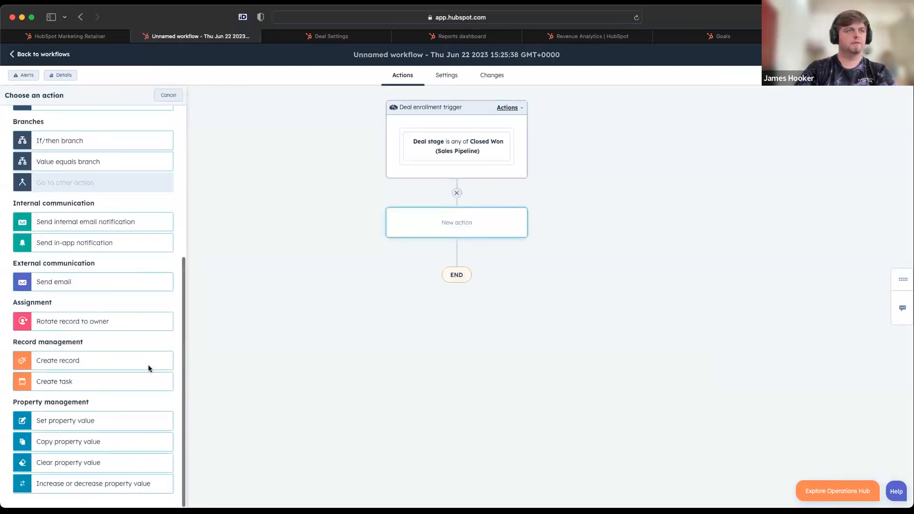
{"action": "left_click", "coordinate": [65, 445]}
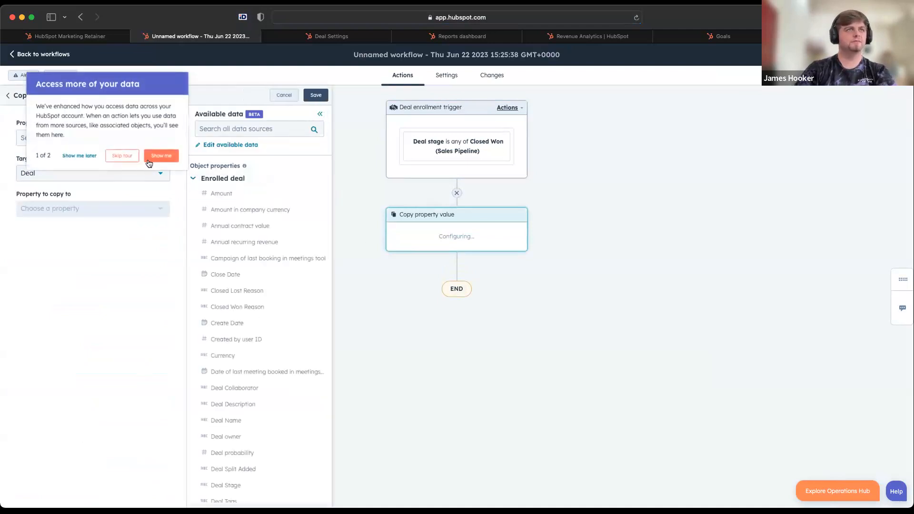
{"action": "left_click", "coordinate": [123, 156]}
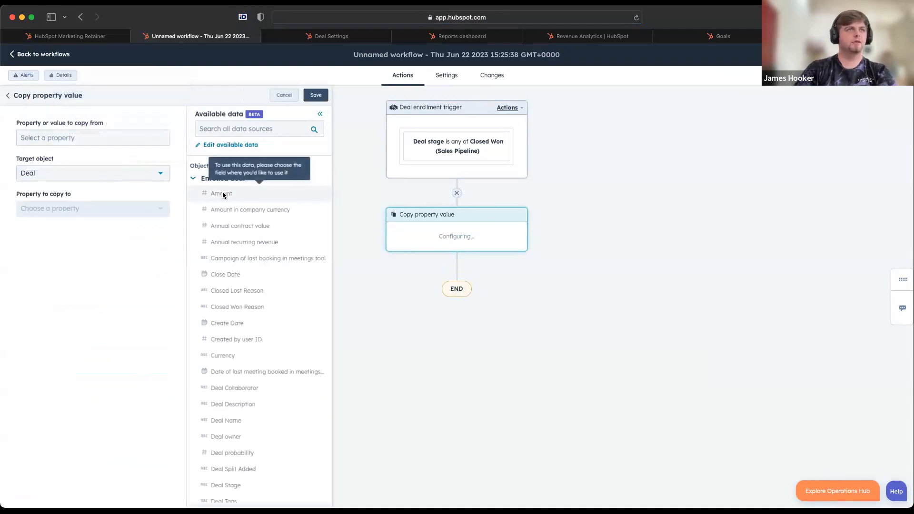
{"action": "left_click", "coordinate": [231, 129]}
{"action": "type", "text": "deal amoun"}
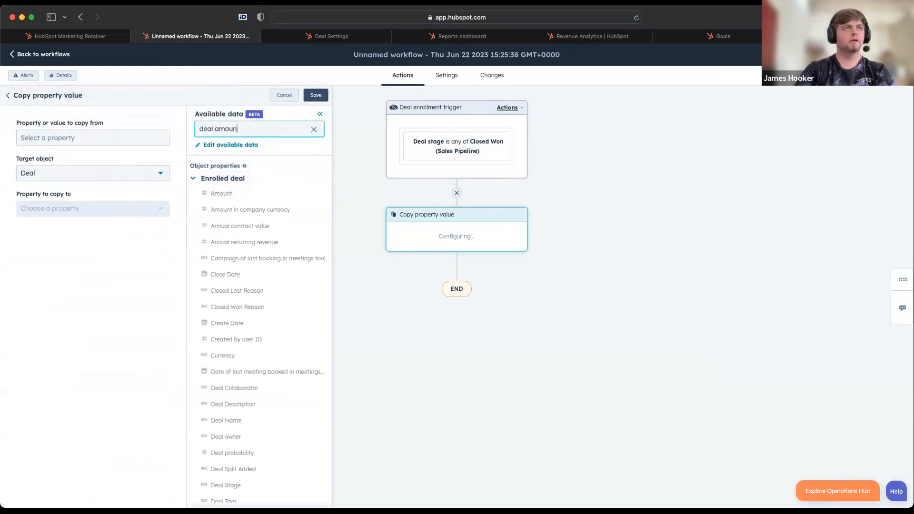
{"action": "type", "text": "t"}
{"action": "left_click", "coordinate": [125, 143]}
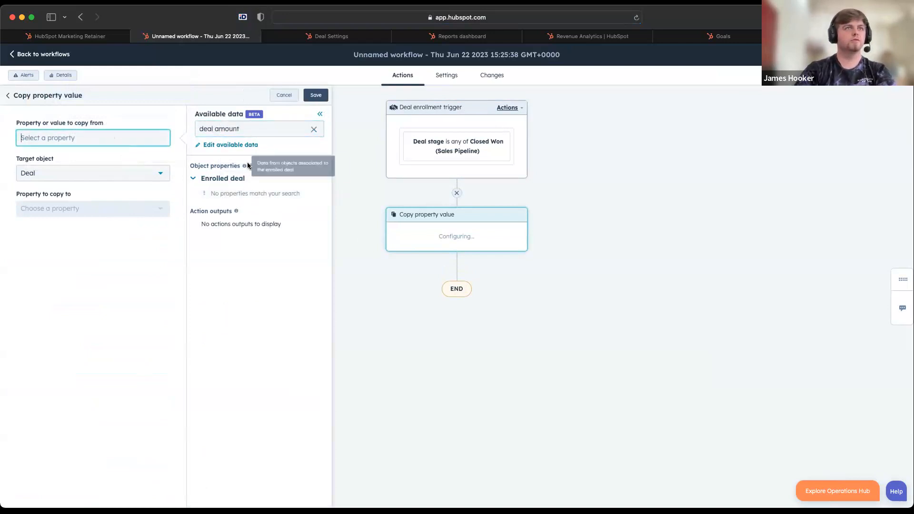
{"action": "triple_click", "coordinate": [269, 131]}
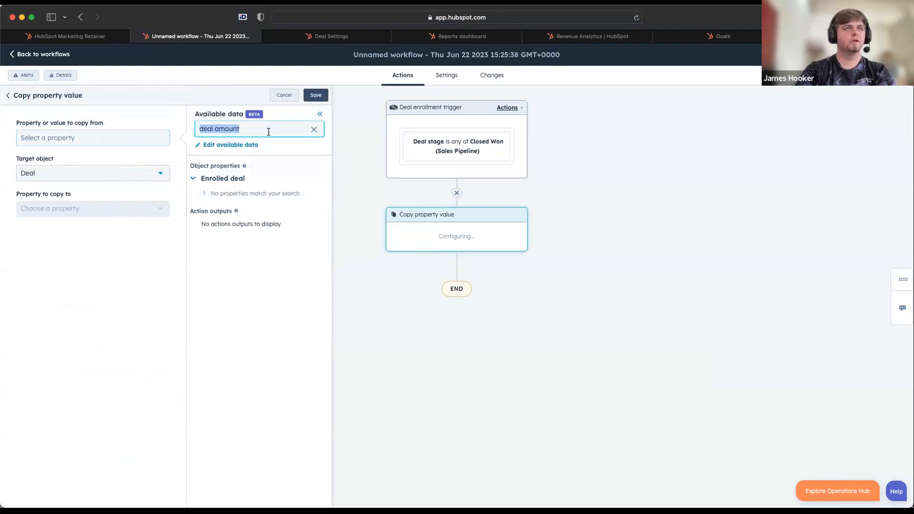
{"action": "key", "text": "BackSpace"}
{"action": "left_click", "coordinate": [74, 142]}
{"action": "left_click", "coordinate": [203, 195]}
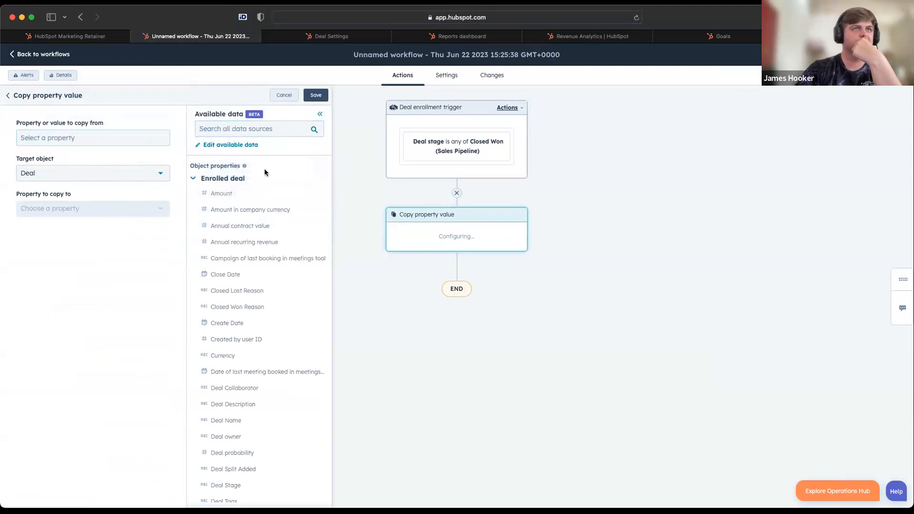
{"action": "left_click", "coordinate": [254, 145]}
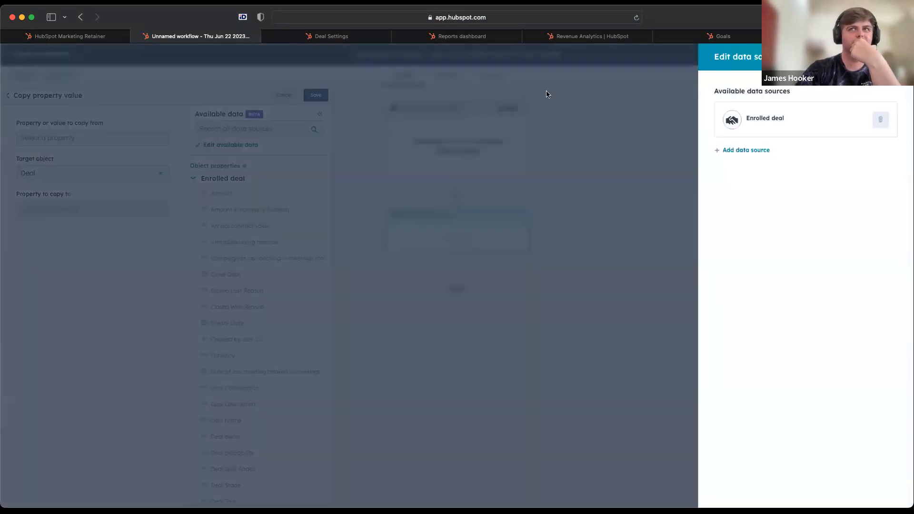
{"action": "left_click", "coordinate": [897, 57]}
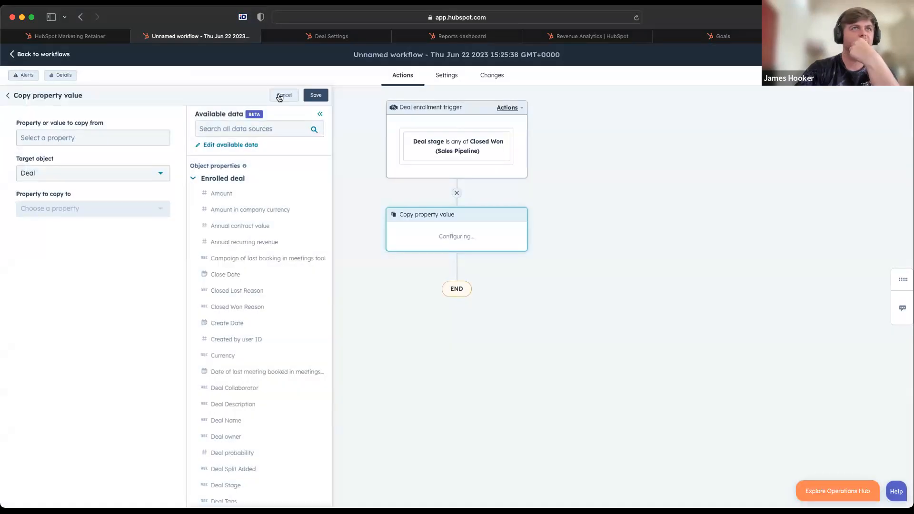
{"action": "left_click", "coordinate": [137, 140]}
{"action": "left_click", "coordinate": [330, 21]}
{"action": "key", "text": "Return"}
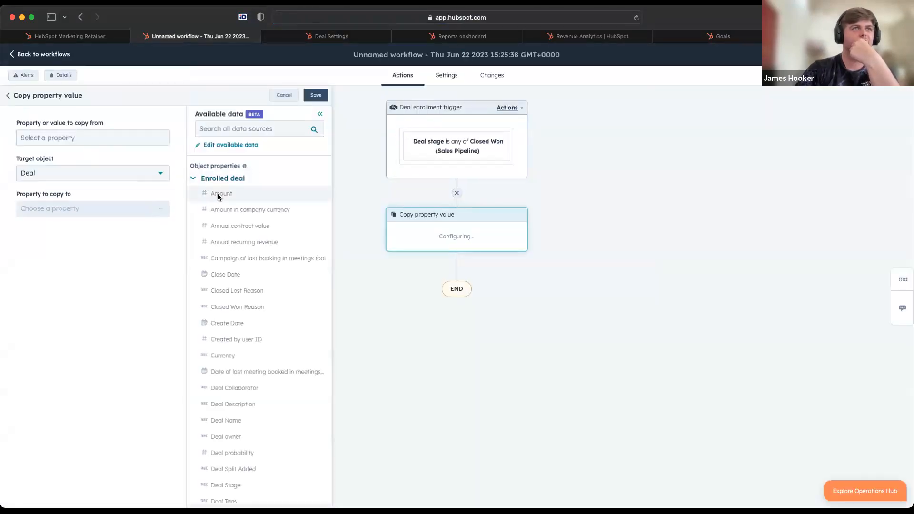
Configure the action to copy the deal's Amount to its Recurring revenue amount property and save it
{"action": "left_click", "coordinate": [119, 142]}
{"action": "left_click", "coordinate": [232, 194]}
{"action": "left_click", "coordinate": [78, 216]}
{"action": "type", "text": "amount"}
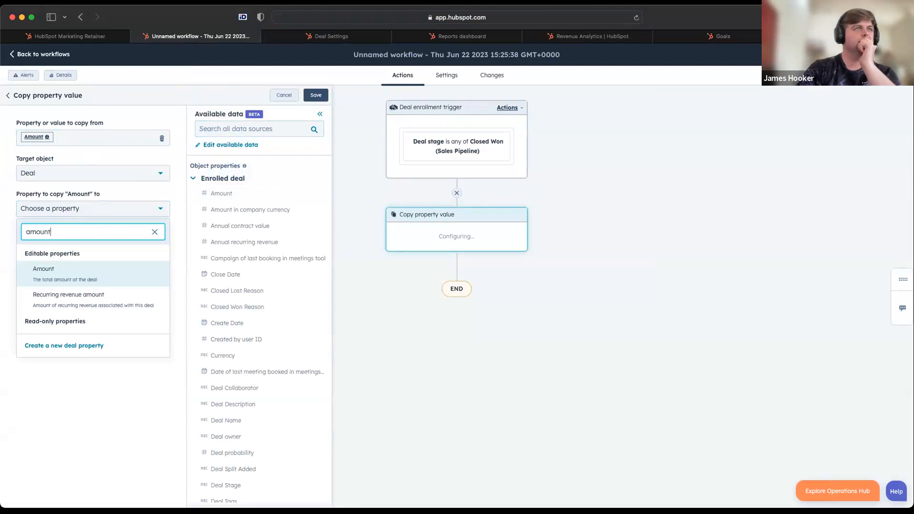
{"action": "key", "text": "super+a"}
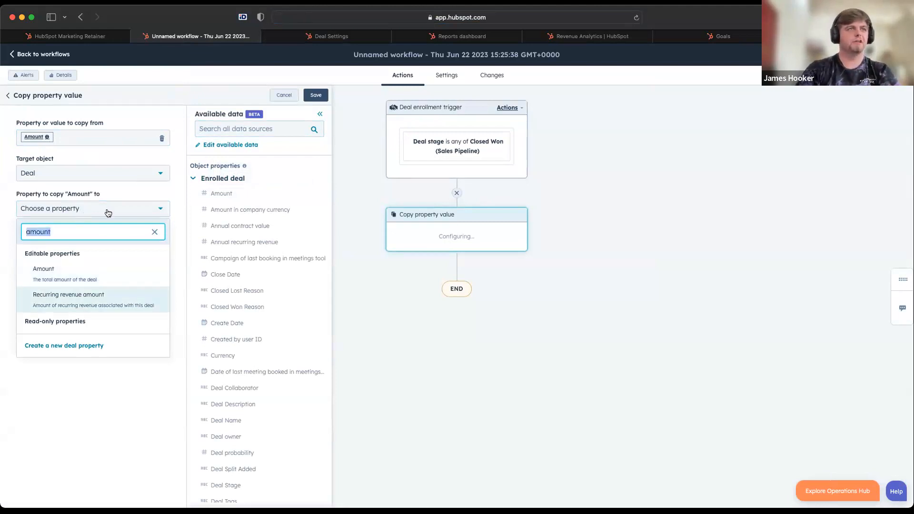
{"action": "left_click", "coordinate": [50, 302]}
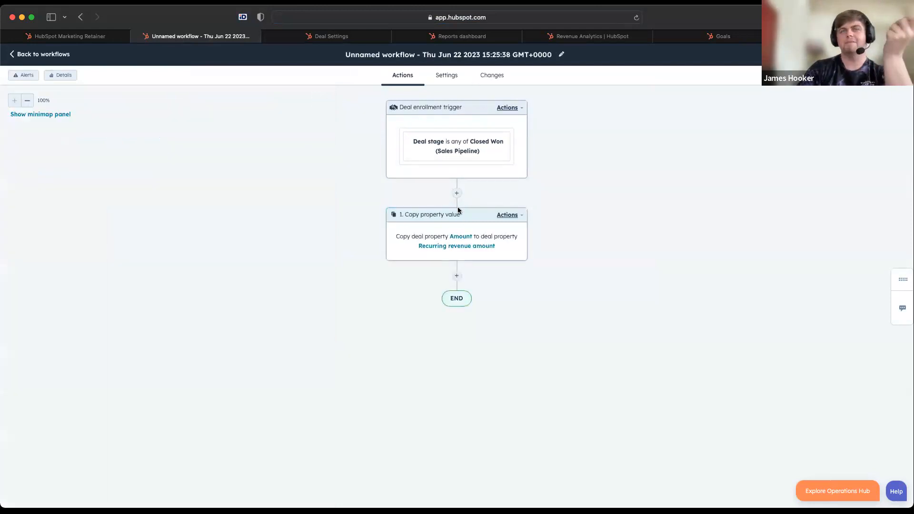
Examine the options for deal type, recurring revenue deal type and inactive reason on the HubSpot Marketing Retainer deal
{"action": "left_click", "coordinate": [106, 40]}
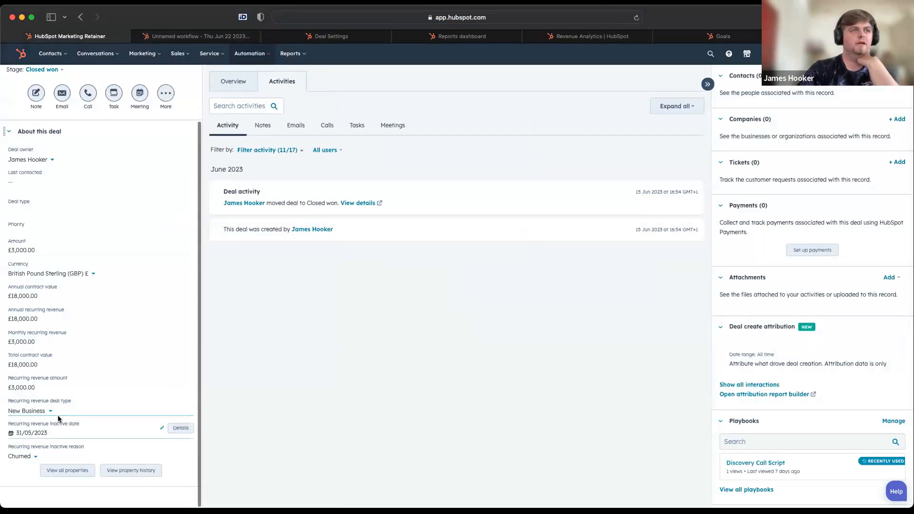
{"action": "left_click", "coordinate": [36, 411]}
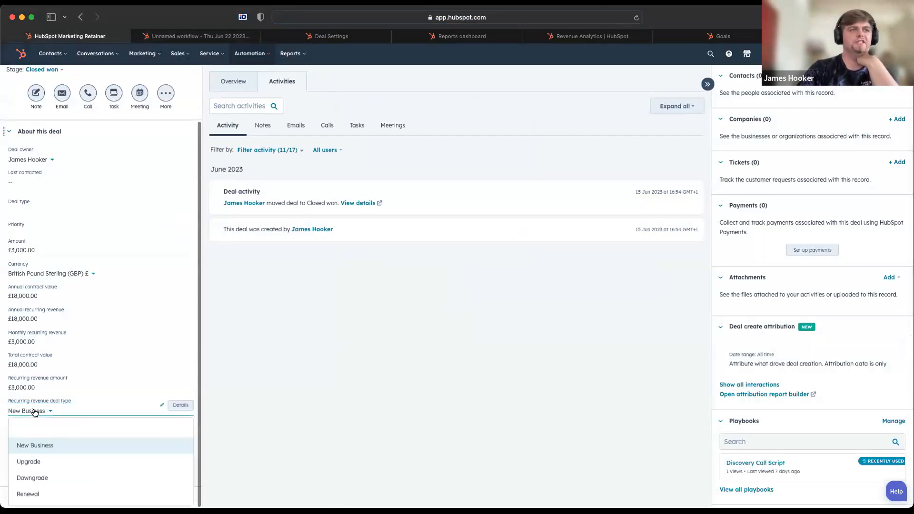
{"action": "left_click", "coordinate": [35, 413]}
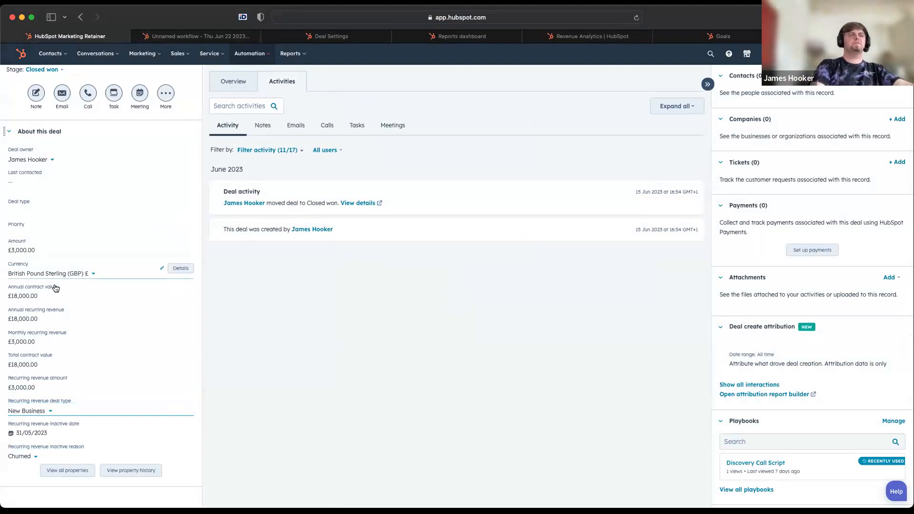
{"action": "left_click", "coordinate": [30, 208]}
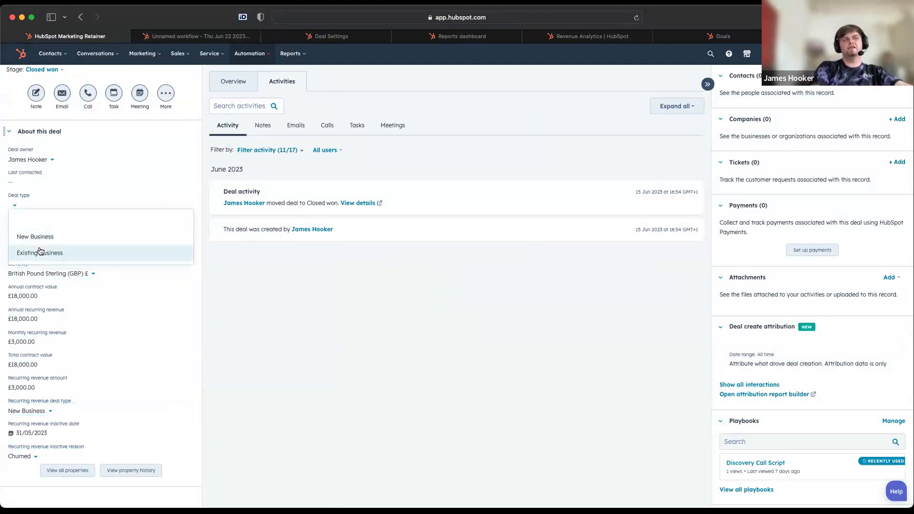
{"action": "left_click", "coordinate": [279, 368]}
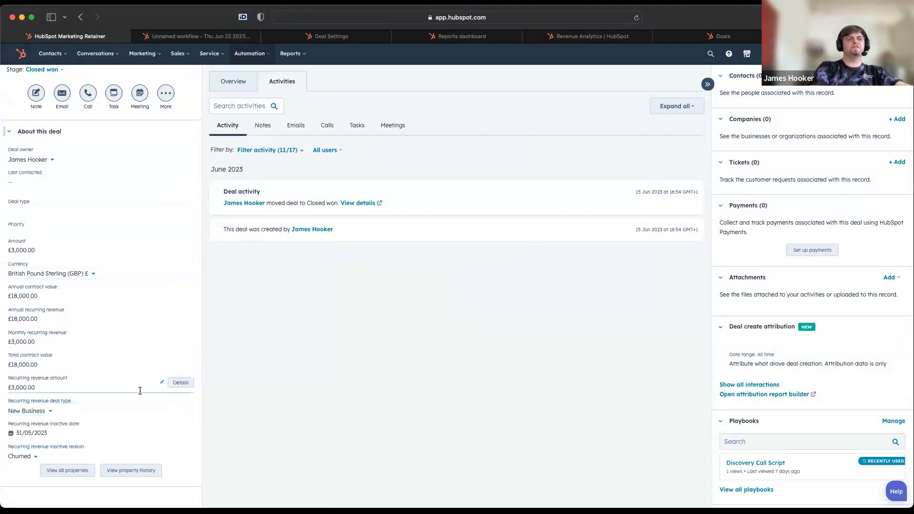
{"action": "left_click", "coordinate": [48, 411]}
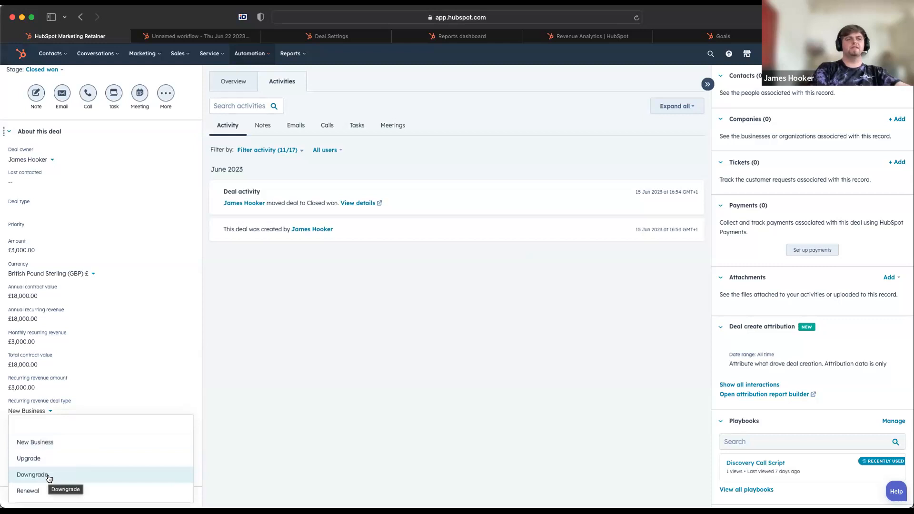
{"action": "left_click", "coordinate": [262, 448]}
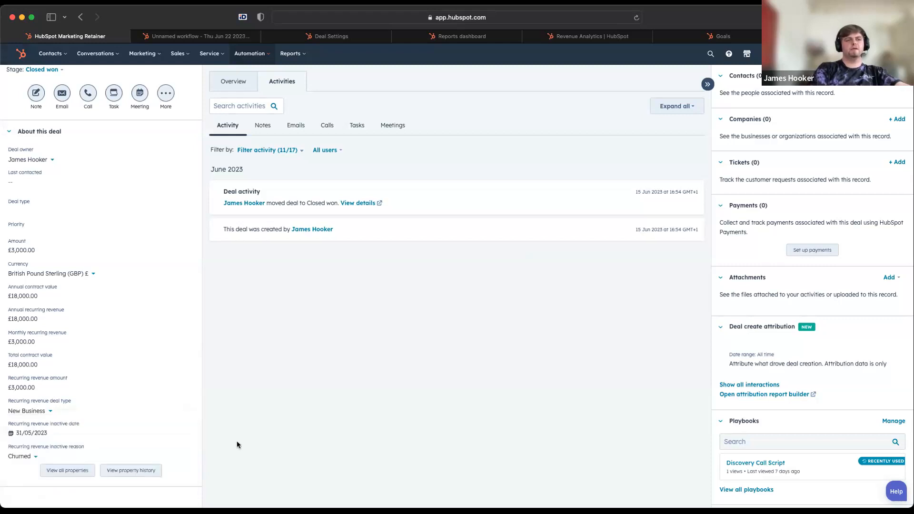
{"action": "left_click", "coordinate": [24, 456]}
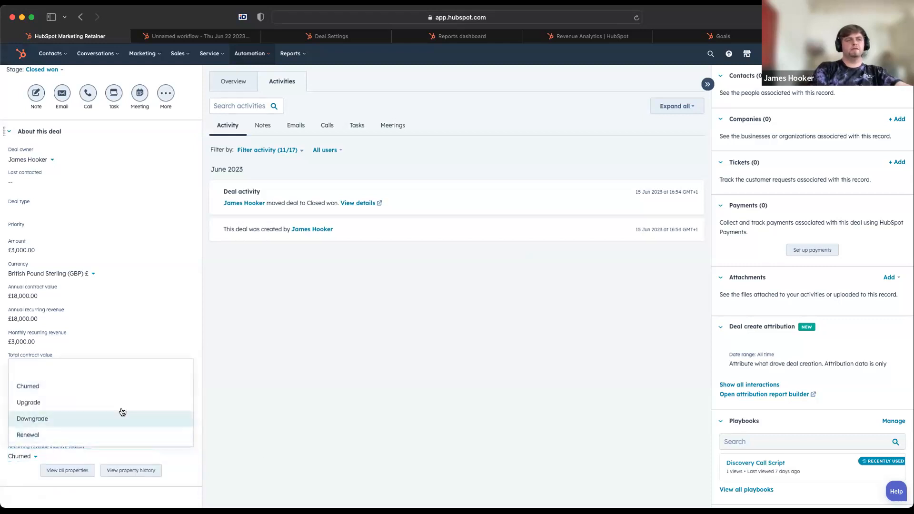
{"action": "left_click", "coordinate": [290, 369]}
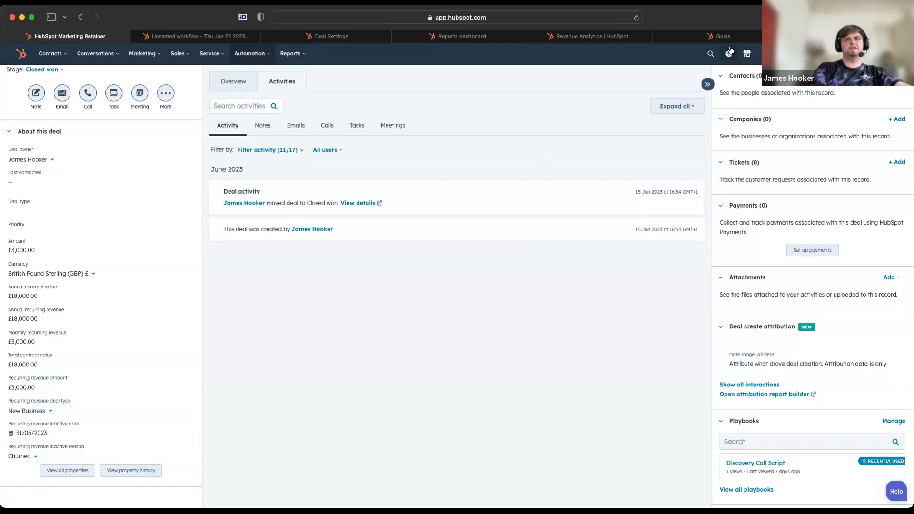
Examine the March to May 2023 bars in Revenue Analytics and return to the HubSpot Marketing Retainer deal
{"action": "left_click", "coordinate": [475, 38]}
{"action": "left_click", "coordinate": [612, 38]}
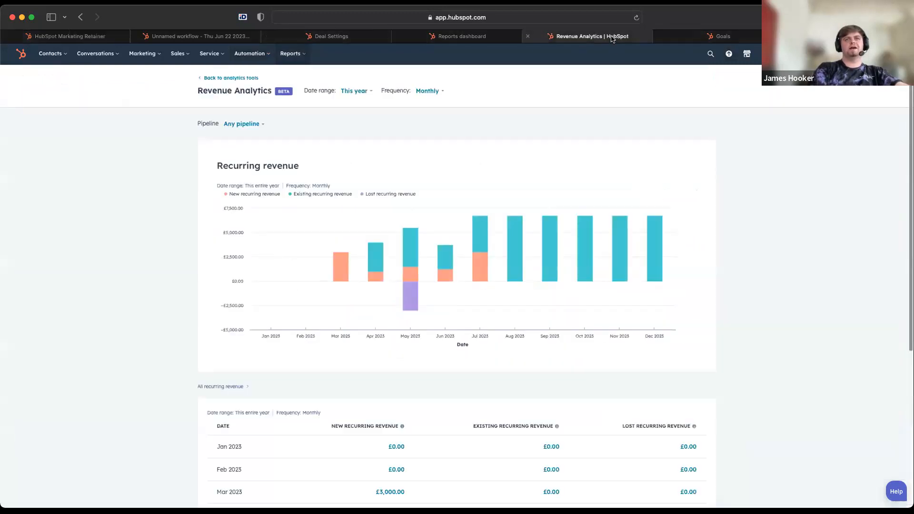
{"action": "mouse_move", "coordinate": [375, 255]}
{"action": "mouse_move", "coordinate": [335, 262]}
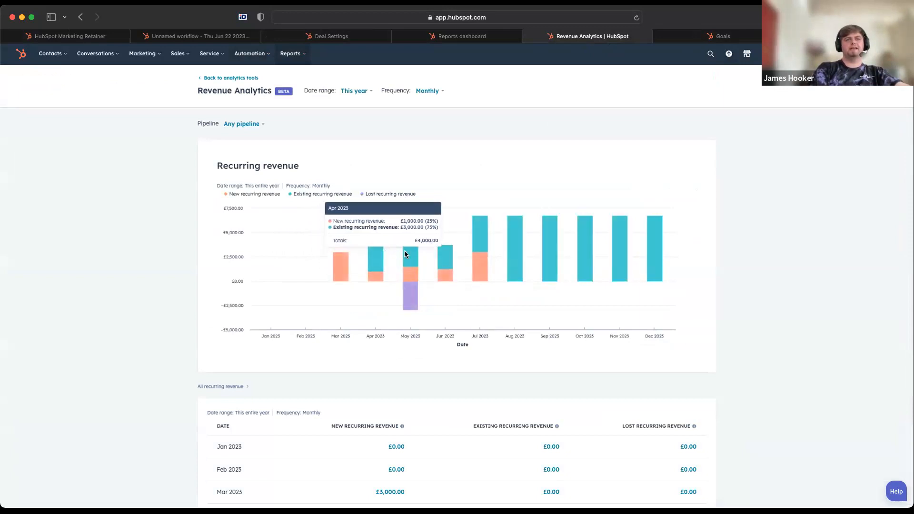
{"action": "mouse_move", "coordinate": [415, 248]}
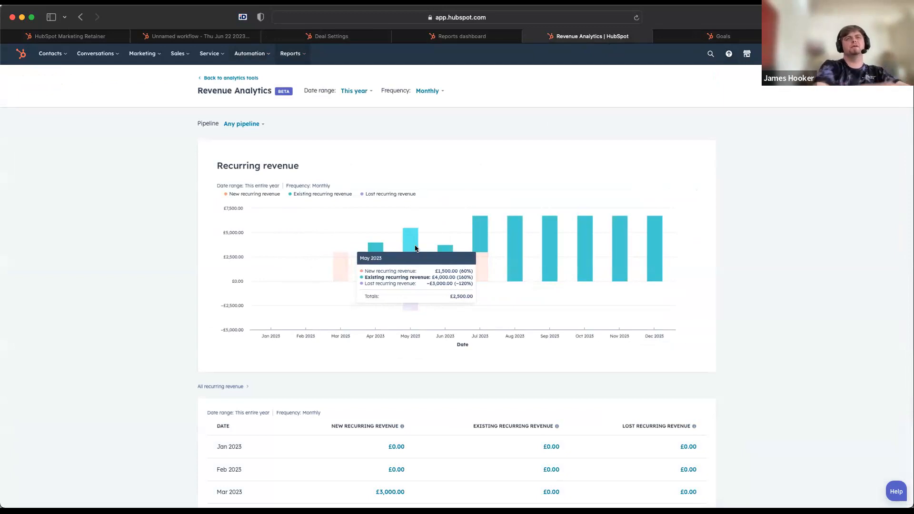
{"action": "left_click", "coordinate": [88, 36]}
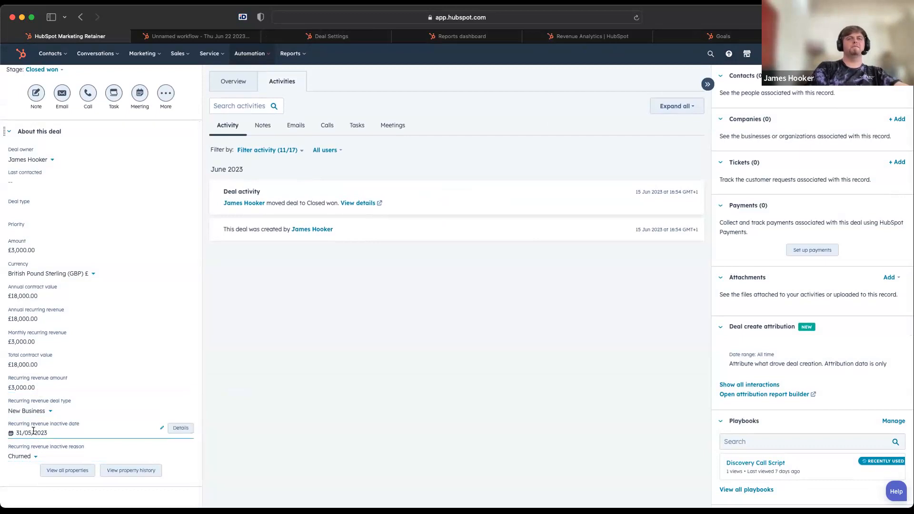
Check the May 2023 bar in Revenue Analytics and return to the deals board through the HubSpot Marketing Retainer deal
{"action": "left_click", "coordinate": [584, 38]}
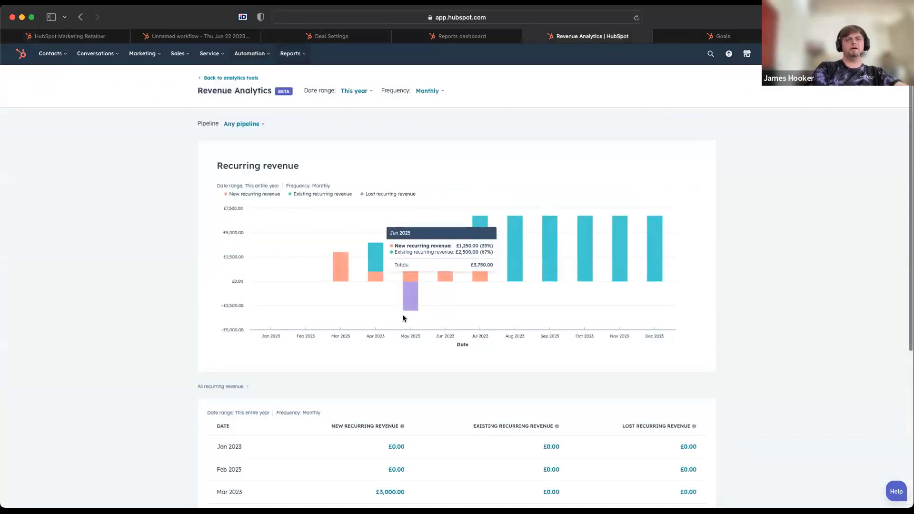
{"action": "mouse_move", "coordinate": [409, 296]}
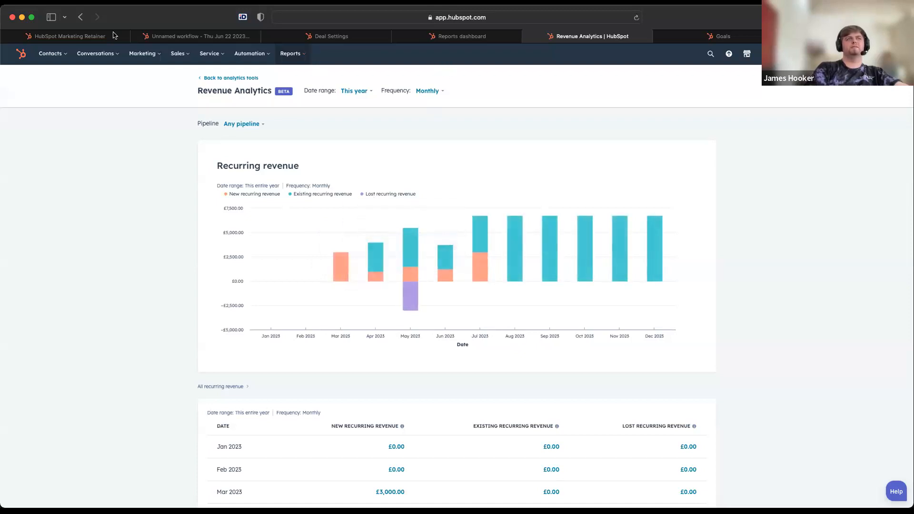
{"action": "left_click", "coordinate": [91, 36]}
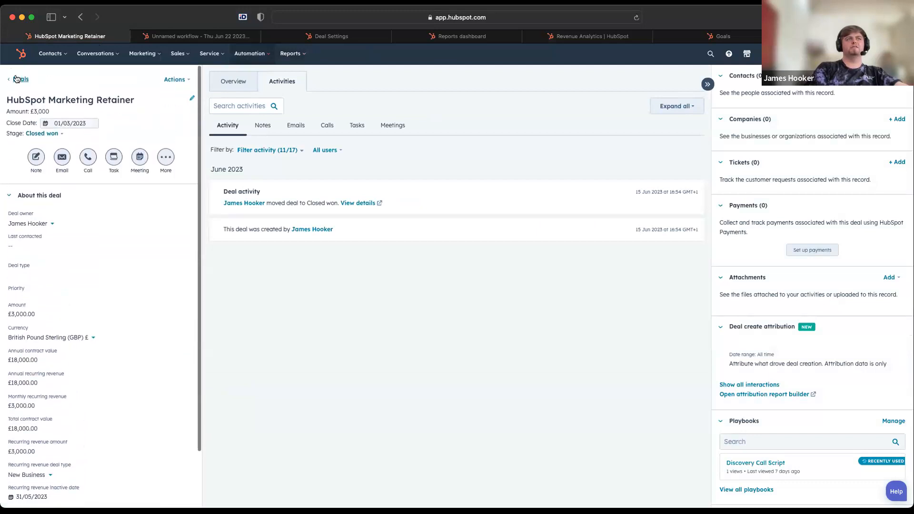
{"action": "left_click", "coordinate": [20, 83]}
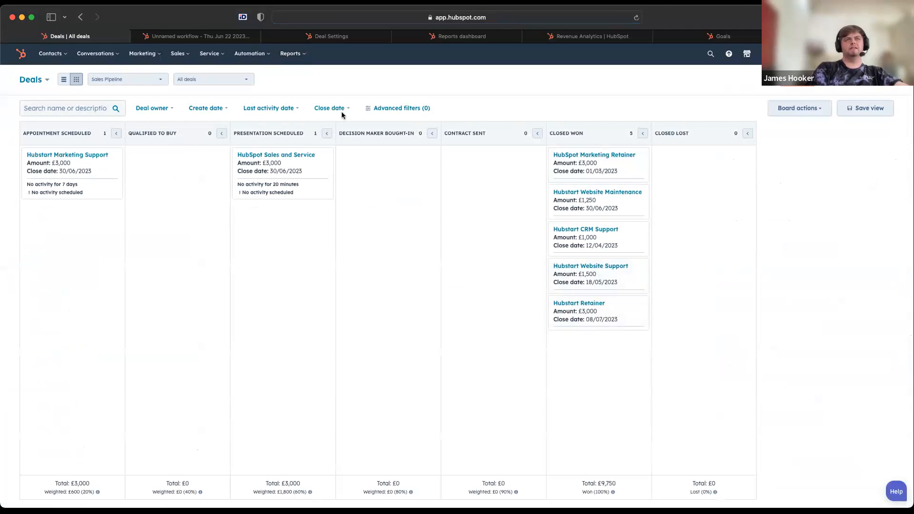
Examine the monthly recurring revenue in Revenue Analytics and the deal behind May 2023's lost recurring revenue
{"action": "left_click", "coordinate": [584, 38]}
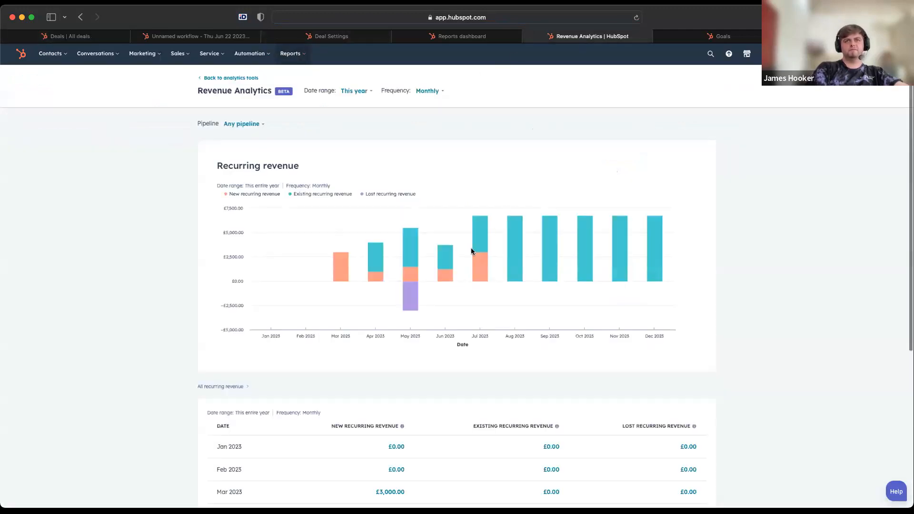
{"action": "mouse_move", "coordinate": [443, 270]}
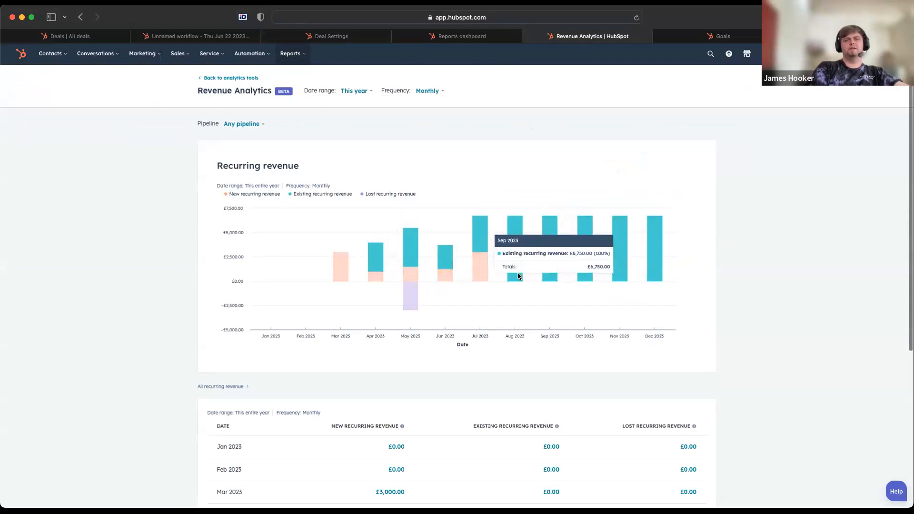
{"action": "scroll", "coordinate": [513, 286], "scroll_direction": "down", "scroll_amount": 5}
{"action": "scroll", "coordinate": [512, 316], "scroll_direction": "up", "scroll_amount": 5}
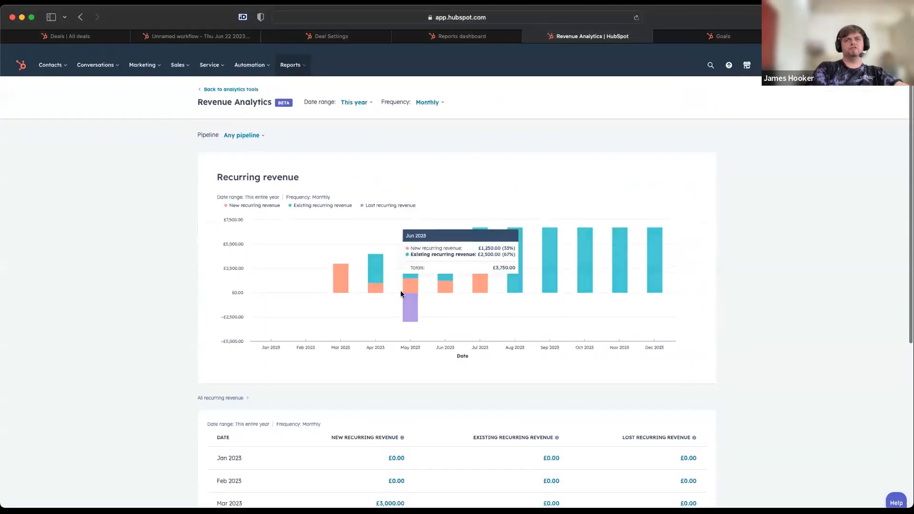
{"action": "scroll", "coordinate": [407, 292], "scroll_direction": "down", "scroll_amount": 5}
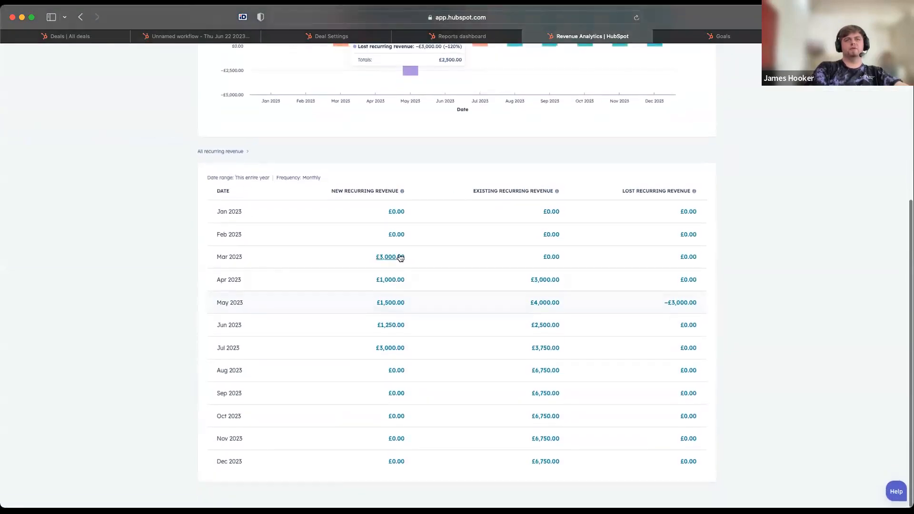
{"action": "left_click", "coordinate": [686, 306]}
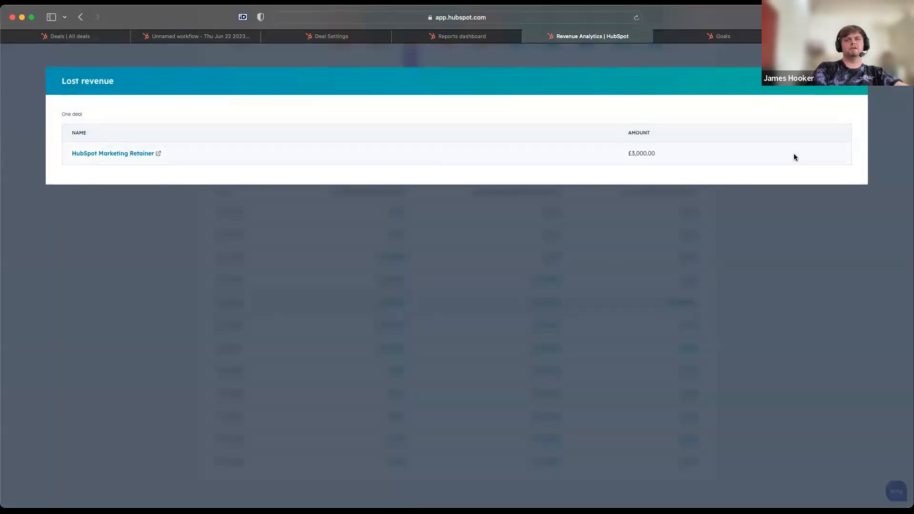
{"action": "left_click", "coordinate": [855, 81]}
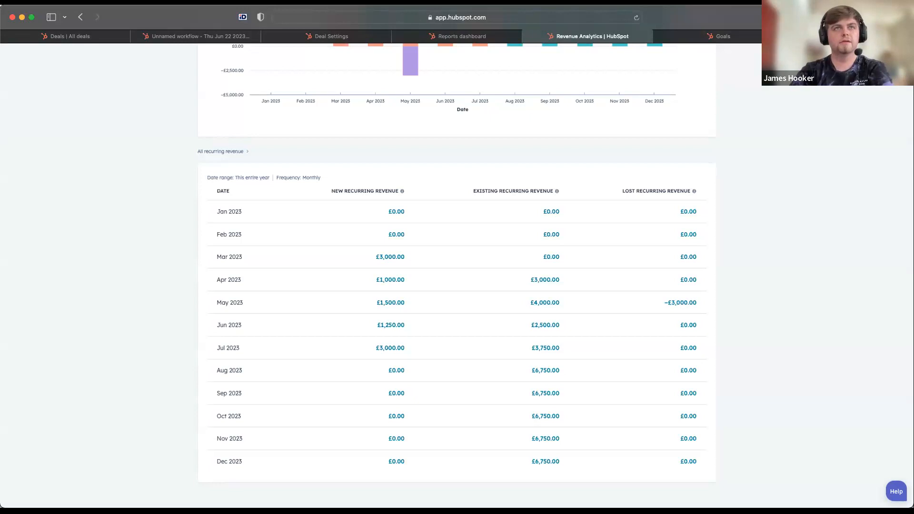
{"action": "scroll", "coordinate": [135, 213], "scroll_direction": "up", "scroll_amount": 10}
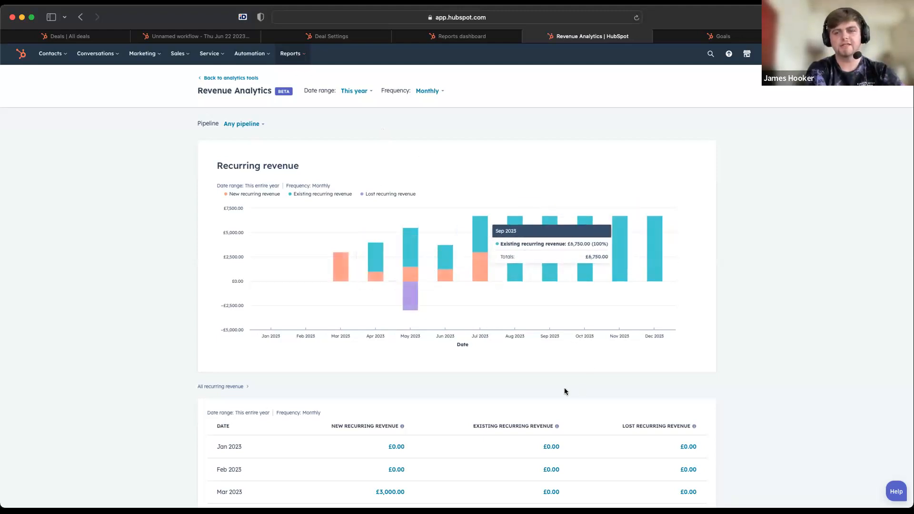
Open the Hubstart Marketing Support deal from the deals board and inspect its recurring revenue amount and deal type fields
{"action": "scroll", "coordinate": [565, 391], "scroll_direction": "down", "scroll_amount": 1}
{"action": "left_click", "coordinate": [69, 37]}
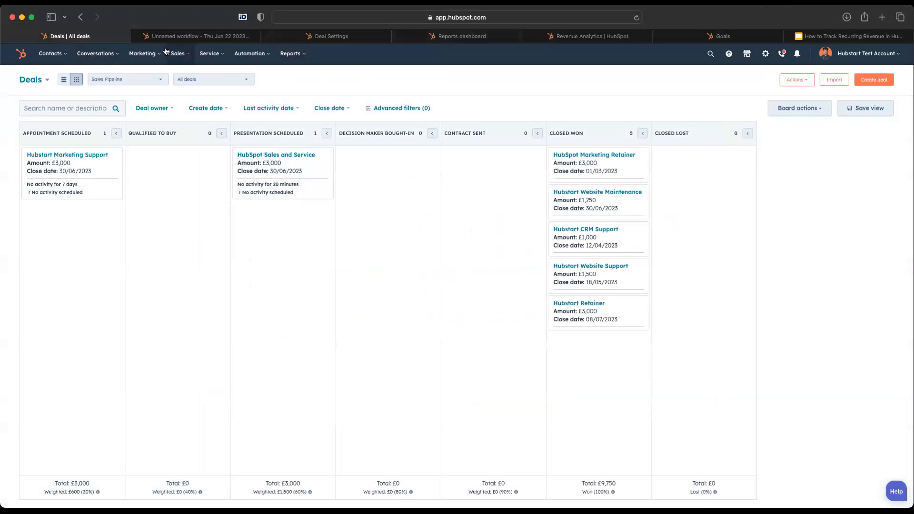
{"action": "left_click", "coordinate": [56, 156]}
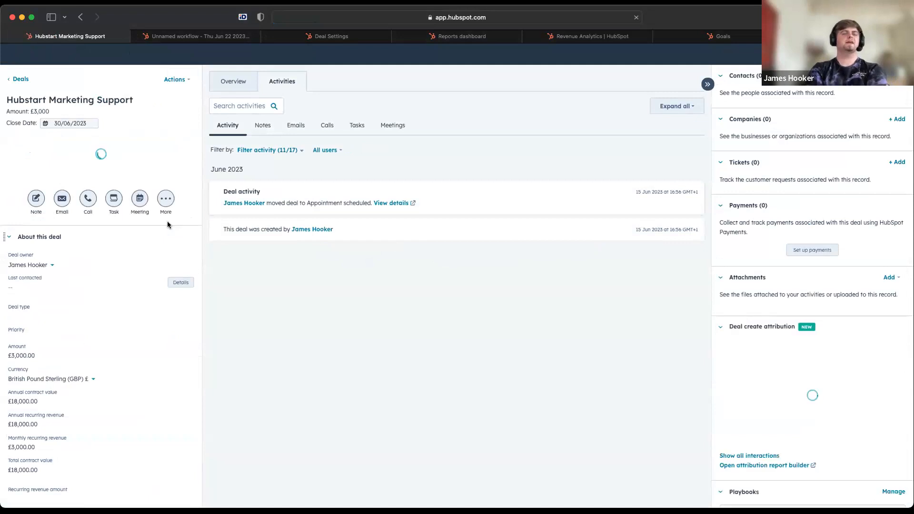
{"action": "scroll", "coordinate": [138, 321], "scroll_direction": "down", "scroll_amount": 2}
{"action": "left_click", "coordinate": [44, 389]}
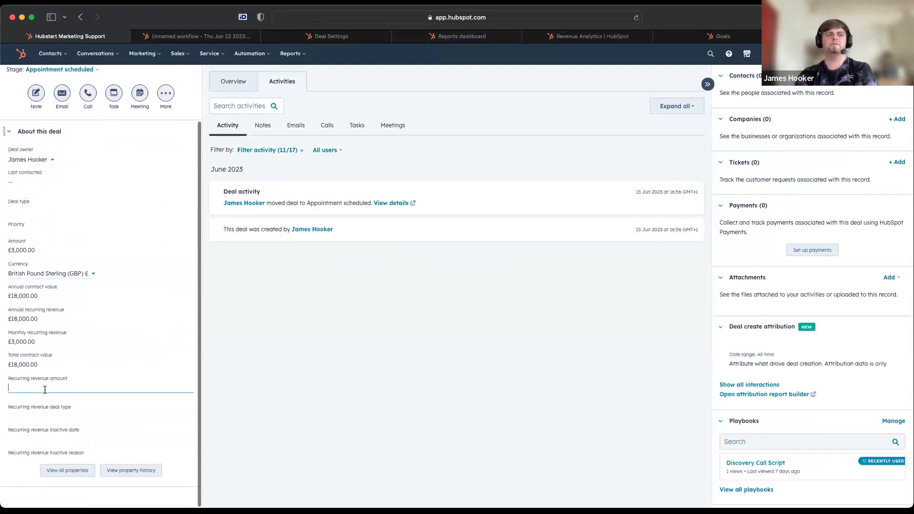
{"action": "left_click", "coordinate": [218, 362]}
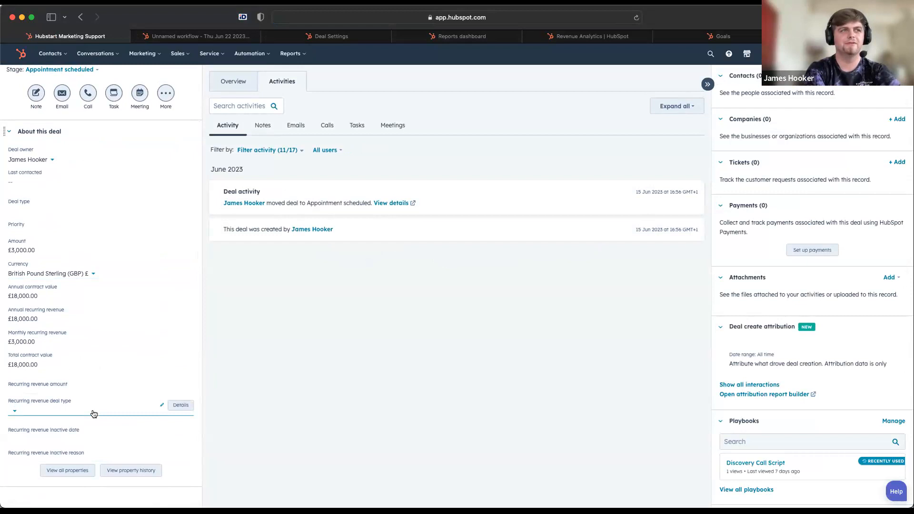
{"action": "left_click", "coordinate": [67, 412]}
{"action": "left_click", "coordinate": [59, 386]}
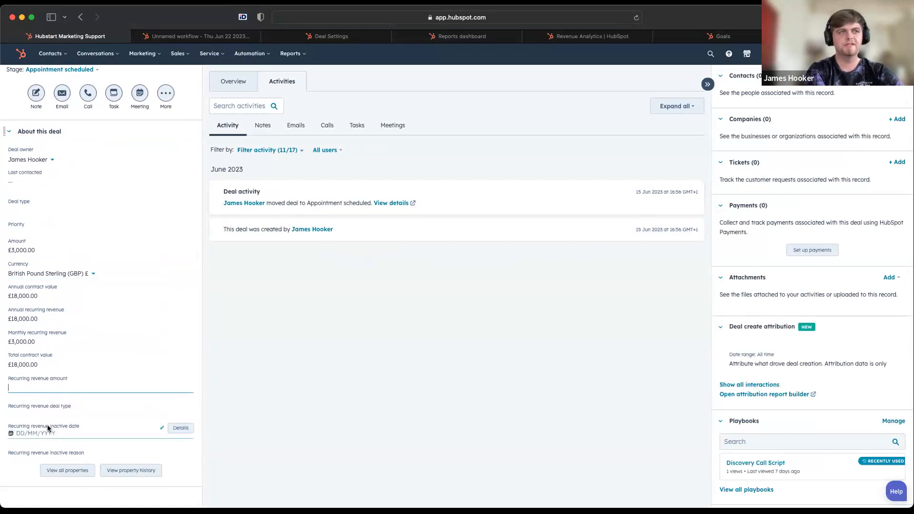
Review the options for recurring revenue deal type and inactive reason on the Hubstart Marketing Support deal without choosing any
{"action": "left_click", "coordinate": [23, 411]}
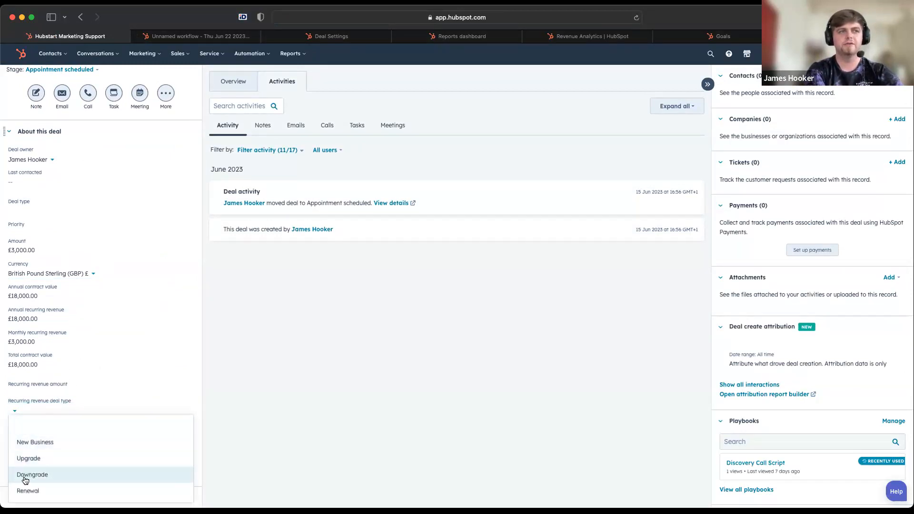
{"action": "left_click", "coordinate": [267, 428]}
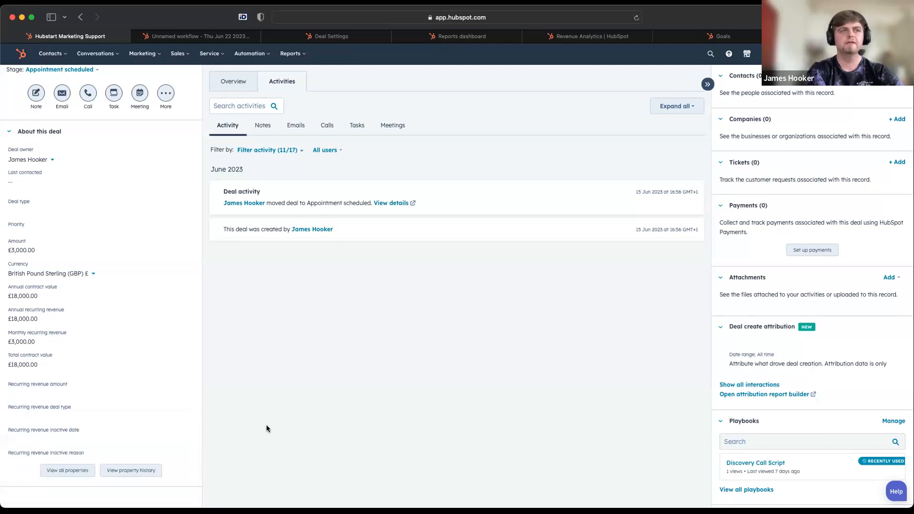
{"action": "left_click", "coordinate": [36, 451]}
{"action": "left_click", "coordinate": [278, 481]}
{"action": "left_click", "coordinate": [27, 452]}
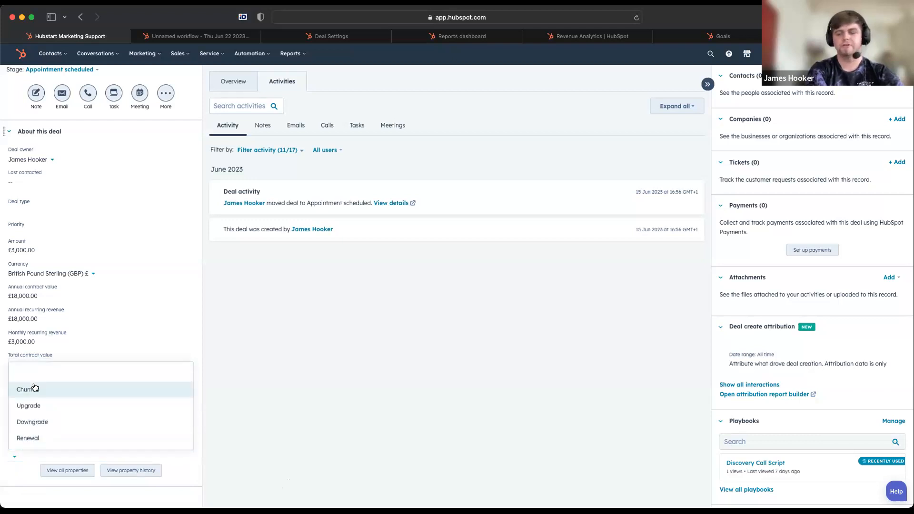
{"action": "left_click", "coordinate": [540, 465]}
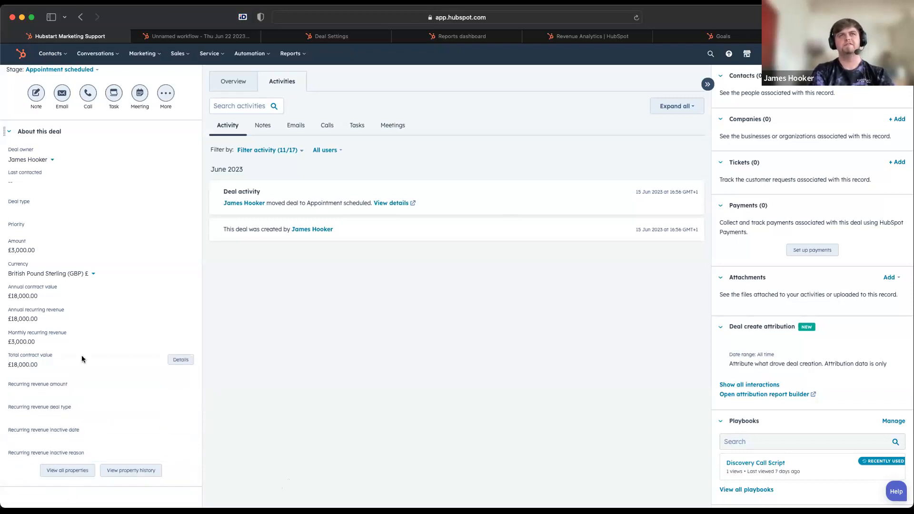
Review the pipeline filter choices in Revenue Analytics, keeping any pipeline and the monthly frequency
{"action": "left_click", "coordinate": [592, 37]}
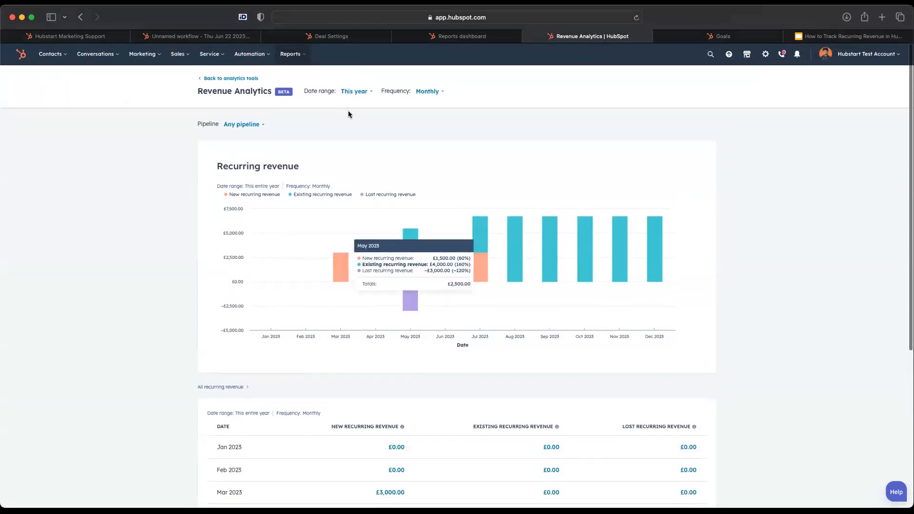
{"action": "left_click", "coordinate": [247, 125]}
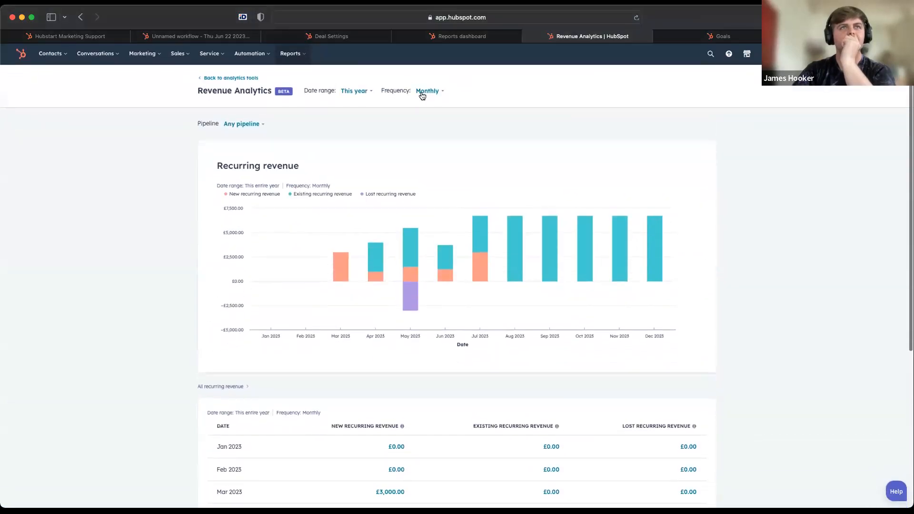
{"action": "left_click", "coordinate": [422, 96]}
{"action": "left_click", "coordinate": [419, 143]}
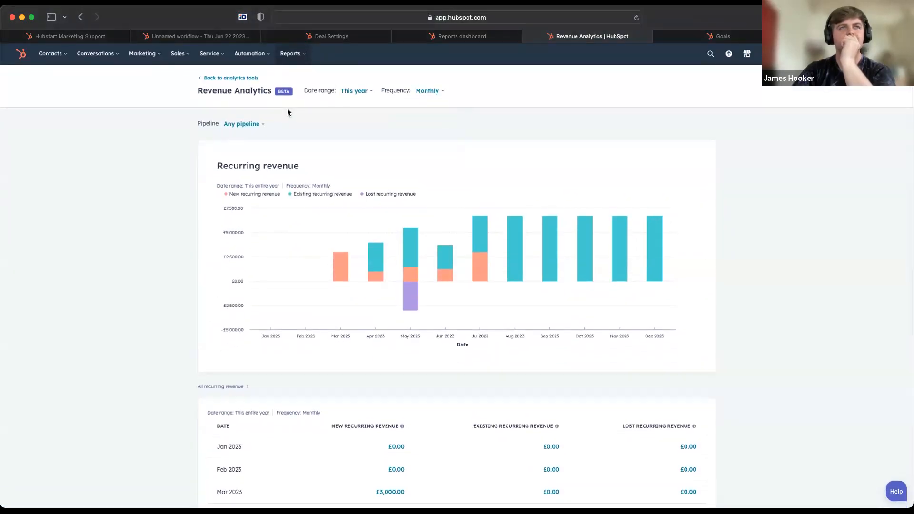
{"action": "left_click", "coordinate": [261, 125]}
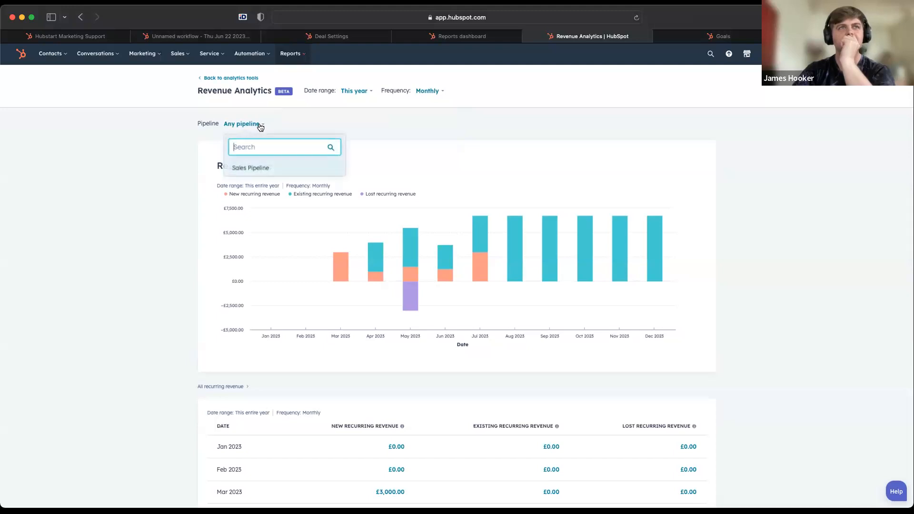
{"action": "left_click", "coordinate": [367, 138]}
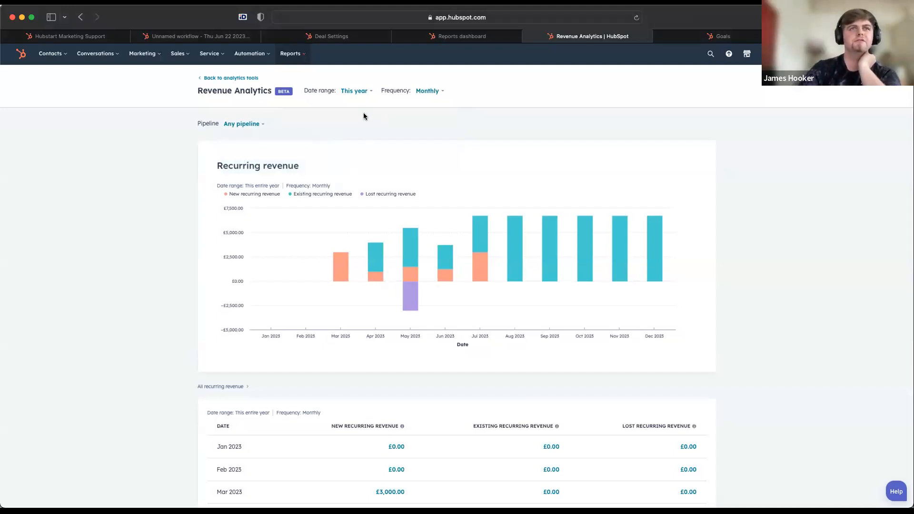
{"action": "left_click", "coordinate": [247, 125]}
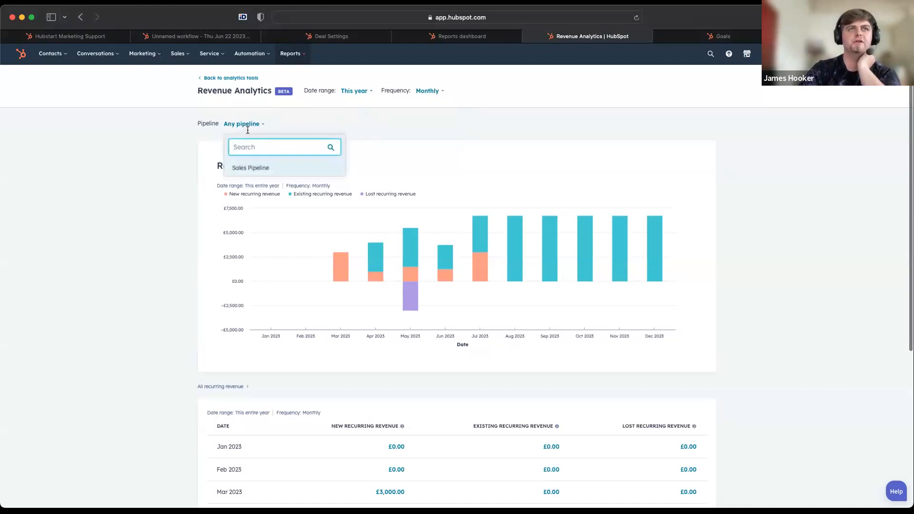
{"action": "left_click", "coordinate": [148, 217]}
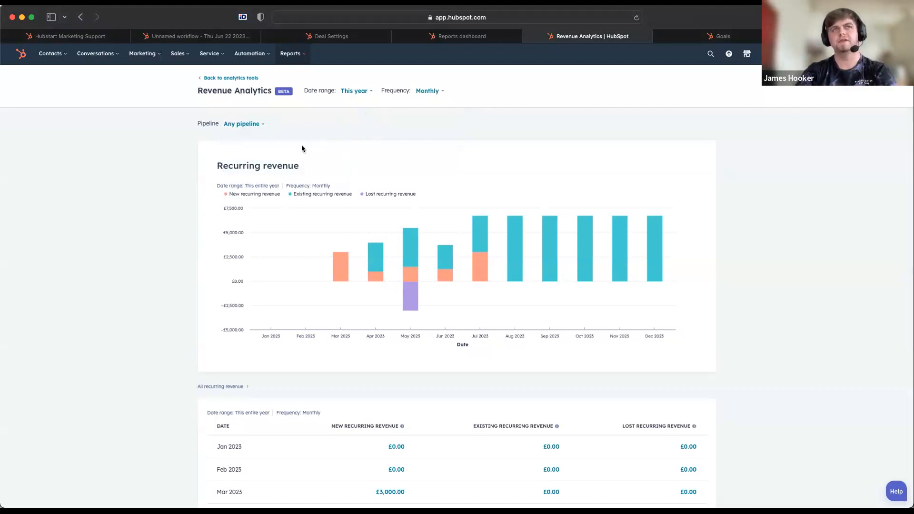
{"action": "left_click", "coordinate": [248, 130]}
{"action": "left_click", "coordinate": [422, 114]}
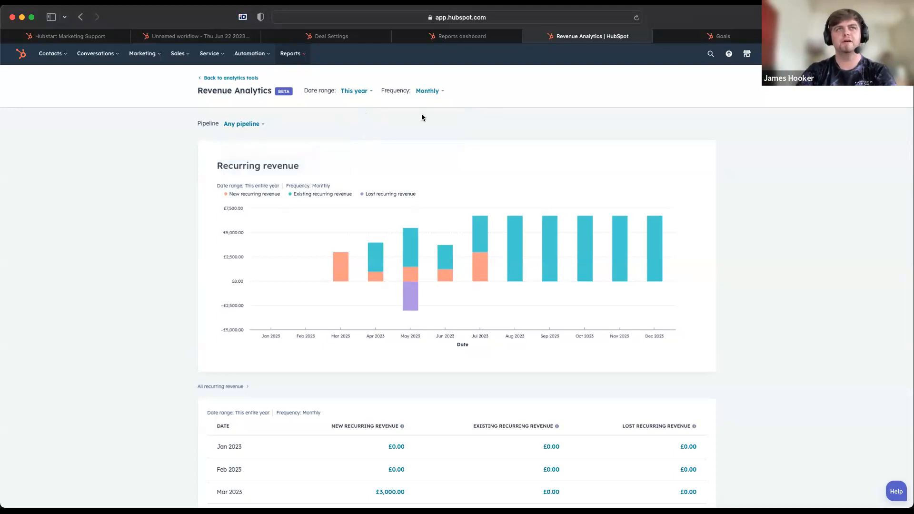
Review the available frequency and date range options for the recurring revenue chart, keeping This year
{"action": "left_click", "coordinate": [428, 90]}
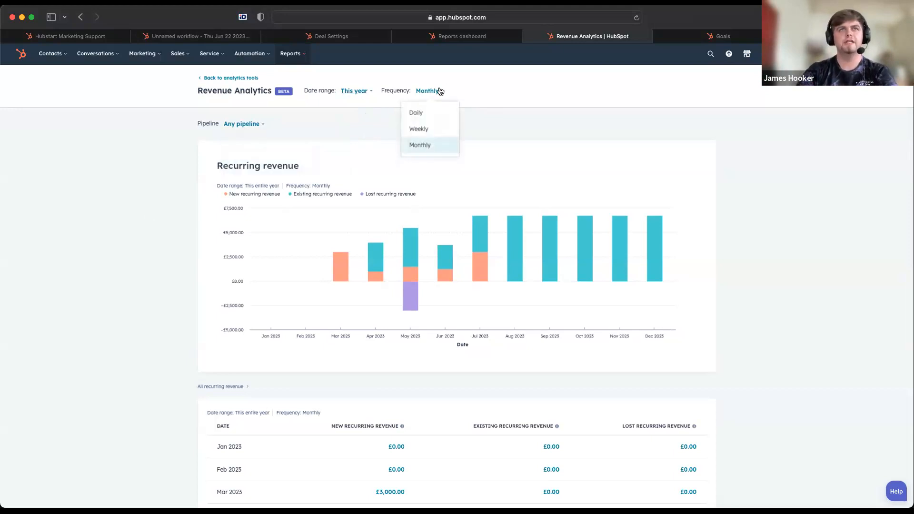
{"action": "left_click", "coordinate": [357, 94]}
{"action": "left_click", "coordinate": [357, 92]}
{"action": "left_click", "coordinate": [357, 92]}
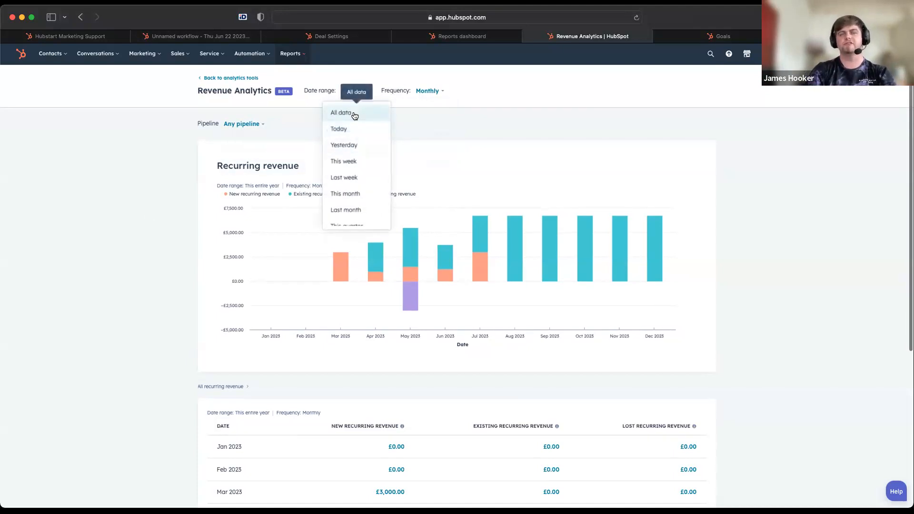
{"action": "scroll", "coordinate": [359, 195], "scroll_direction": "down", "scroll_amount": 3}
{"action": "left_click", "coordinate": [441, 131]}
View the recurring revenue chart at weekly and daily frequency and return it to monthly
{"action": "left_click", "coordinate": [424, 93]}
{"action": "left_click", "coordinate": [420, 127]}
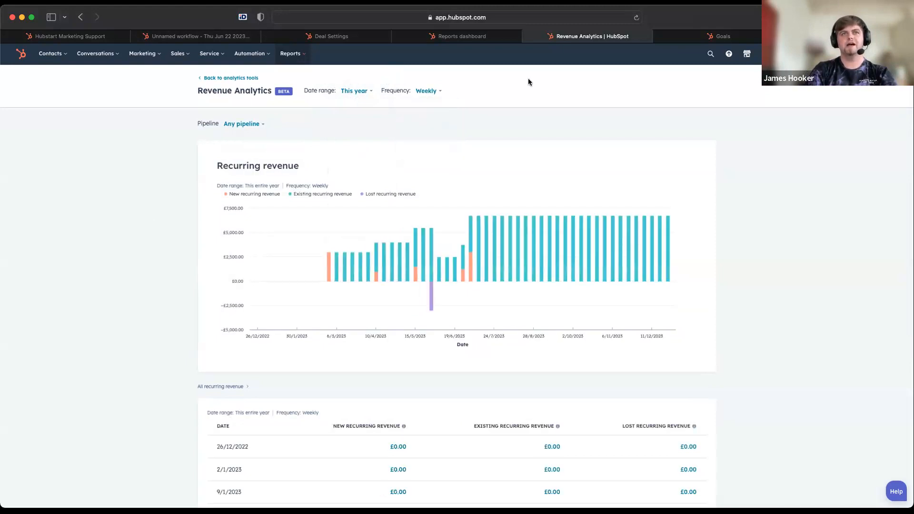
{"action": "left_click", "coordinate": [418, 93]}
{"action": "left_click", "coordinate": [420, 114]}
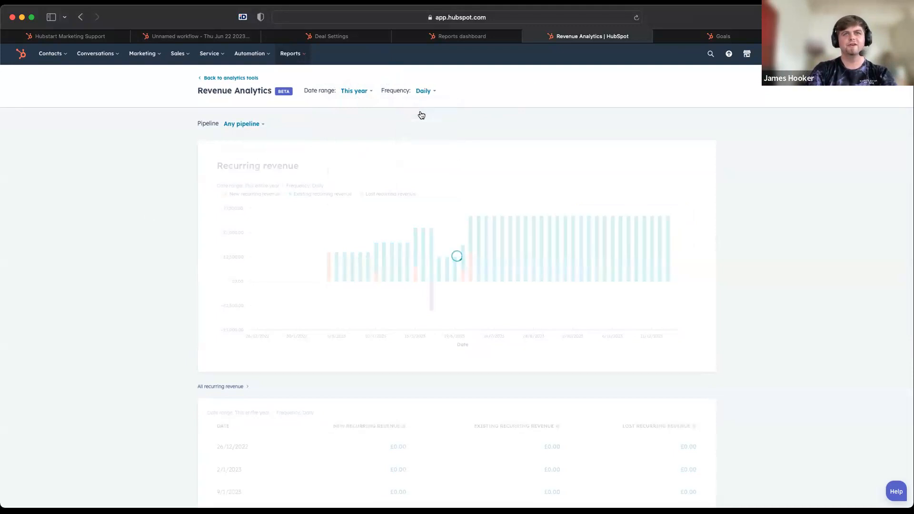
{"action": "left_click", "coordinate": [425, 91]}
{"action": "left_click", "coordinate": [424, 145]}
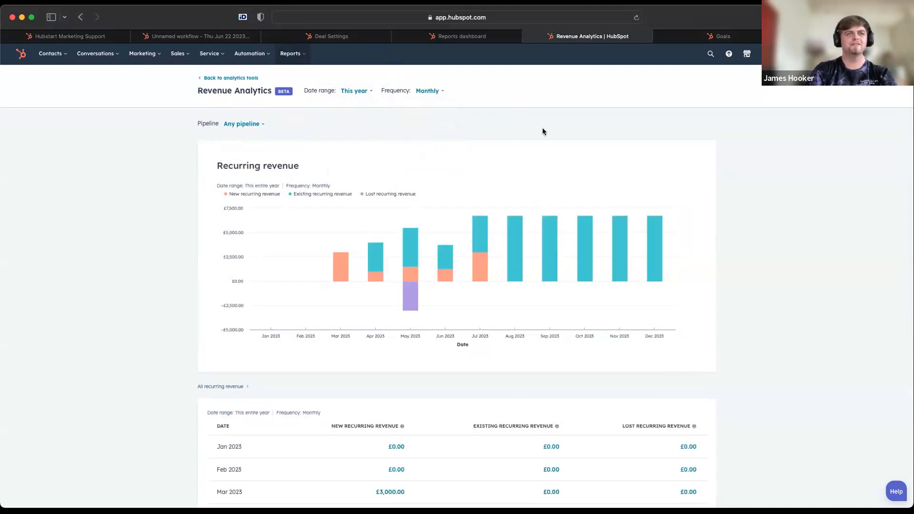
Look over the monthly recurring revenue table and switch to the MRR Report dashboard
{"action": "scroll", "coordinate": [543, 130], "scroll_direction": "down", "scroll_amount": 5}
{"action": "scroll", "coordinate": [542, 128], "scroll_direction": "up", "scroll_amount": 5}
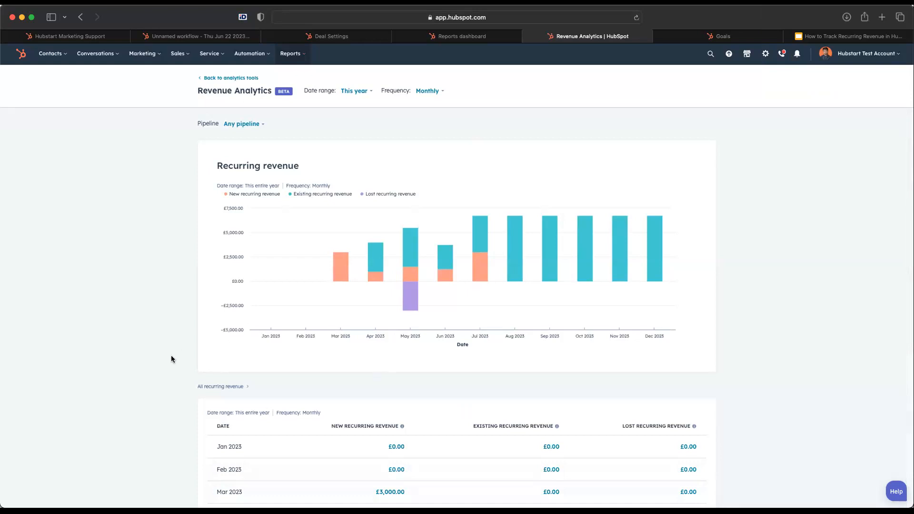
{"action": "left_click", "coordinate": [410, 36]}
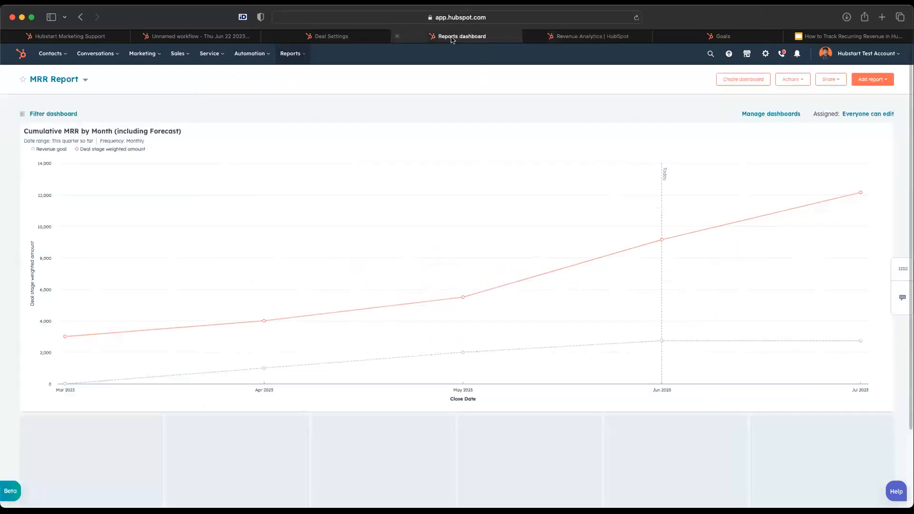
Return to the Hubstart Marketing Support deal record and open its recurring revenue amount for editing
{"action": "left_click", "coordinate": [334, 36]}
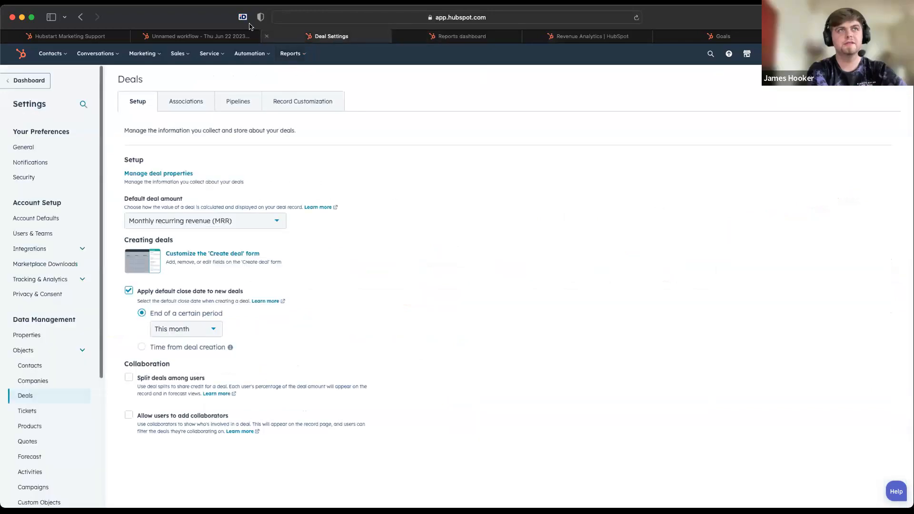
{"action": "left_click", "coordinate": [219, 37]}
{"action": "left_click", "coordinate": [55, 36]}
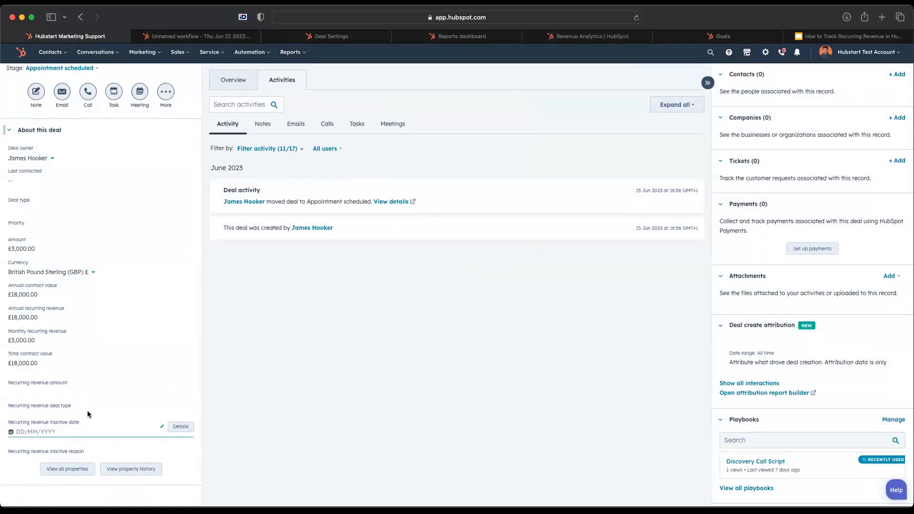
{"action": "left_click", "coordinate": [60, 385]}
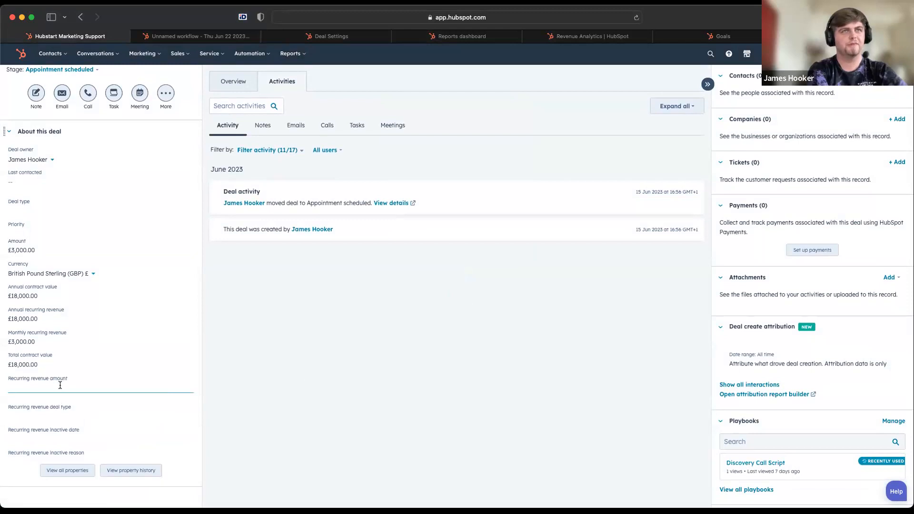
Look at the Revenue Analytics chart and return to the deal's recurring revenue amount, leaving it blank
{"action": "left_click", "coordinate": [593, 36]}
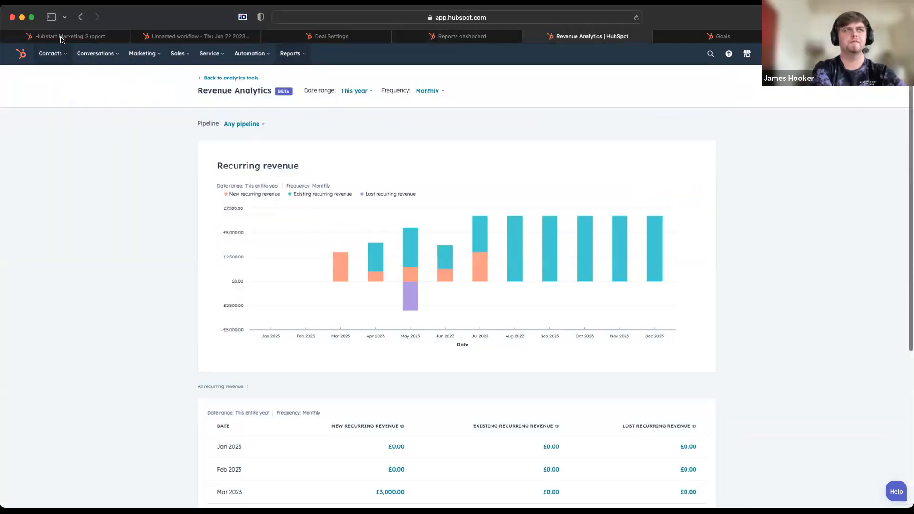
{"action": "left_click", "coordinate": [83, 33]}
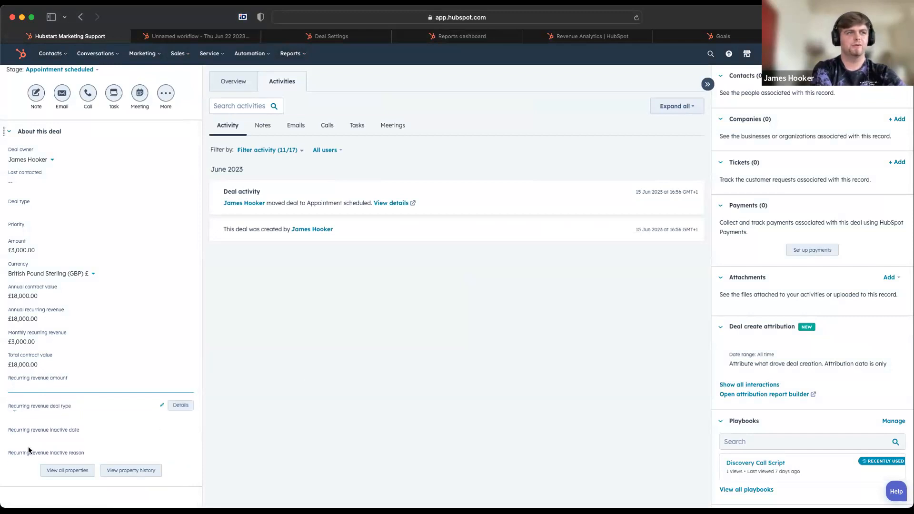
{"action": "left_click", "coordinate": [53, 386]}
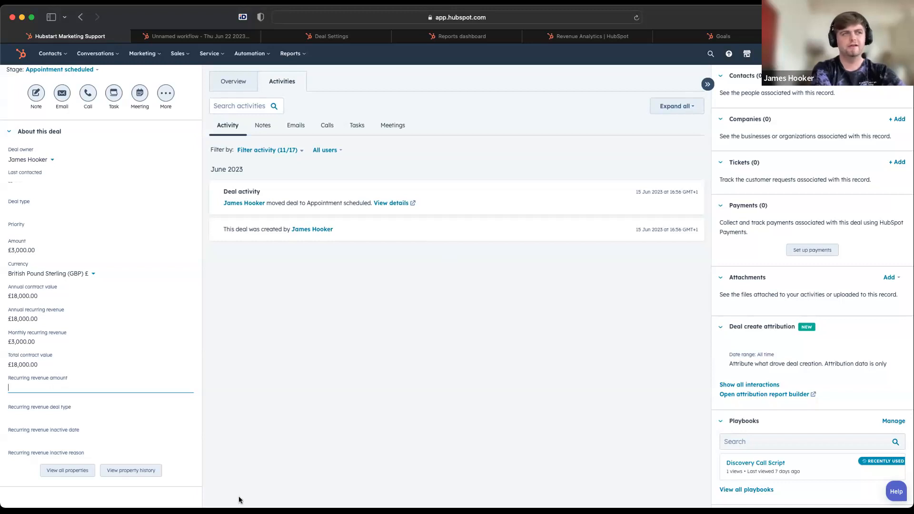
{"action": "left_click", "coordinate": [249, 430]}
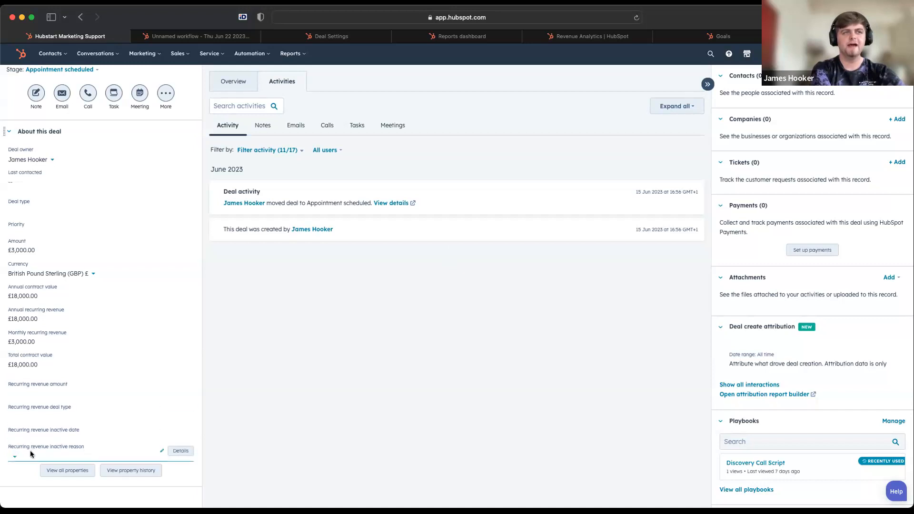
Review the available choices for the deal's recurring revenue inactive reason without selecting one
{"action": "left_click", "coordinate": [16, 459]}
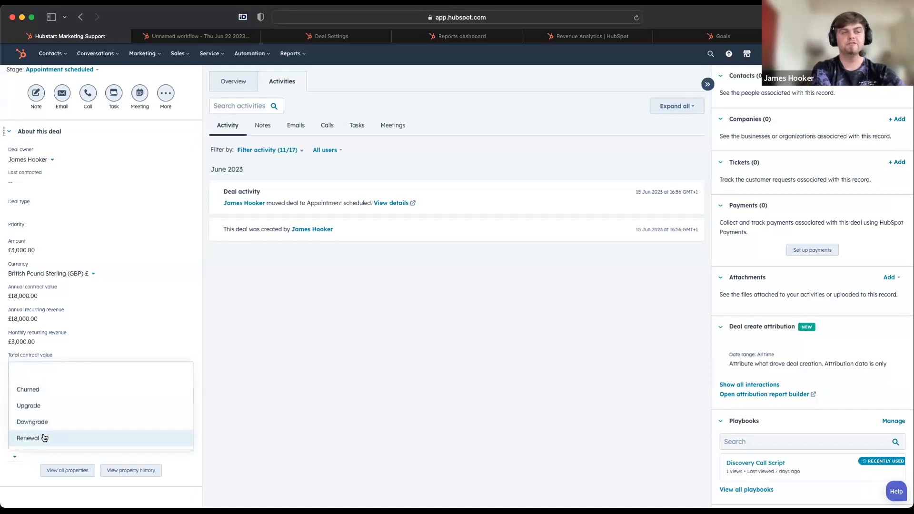
{"action": "left_click", "coordinate": [313, 452]}
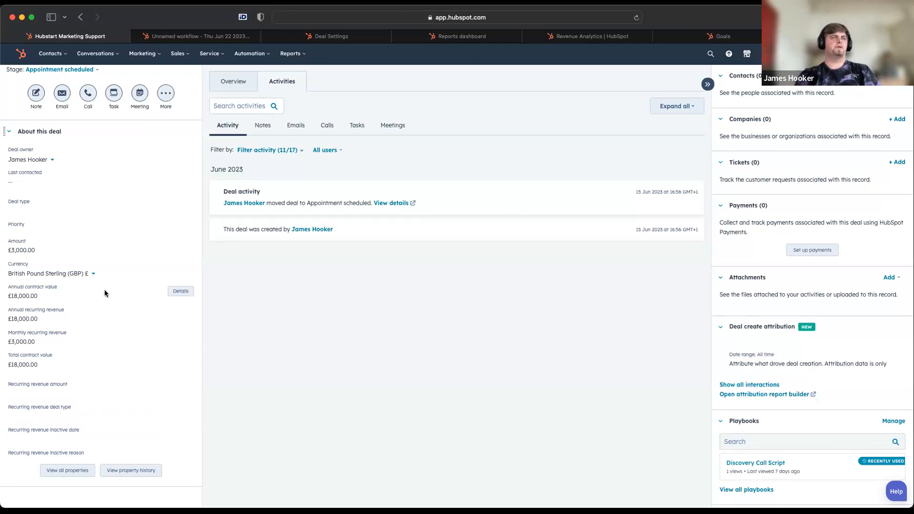
{"action": "scroll", "coordinate": [104, 289], "scroll_direction": "up", "scroll_amount": 3}
{"action": "scroll", "coordinate": [94, 297], "scroll_direction": "down", "scroll_amount": 3}
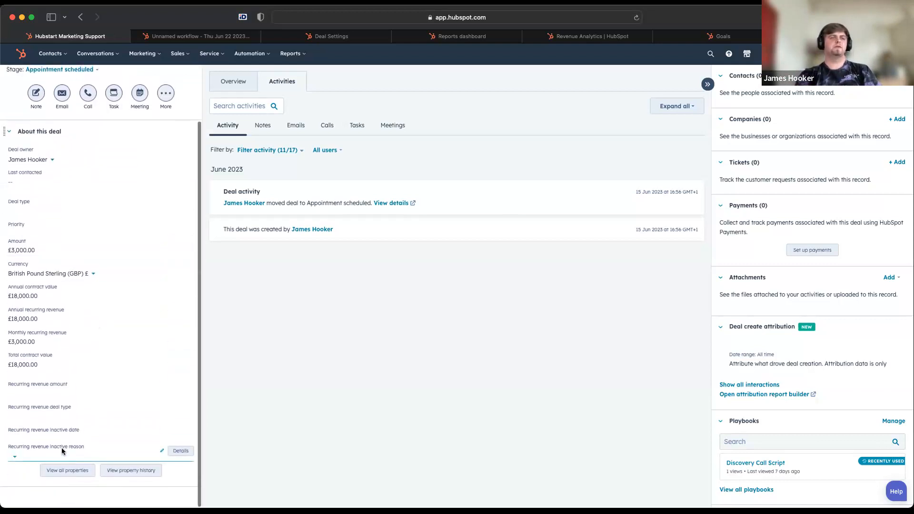
Compare the recurring revenue inactive reason choices with the recurring revenue deal type choices, leaving both fields blank
{"action": "left_click", "coordinate": [63, 456]}
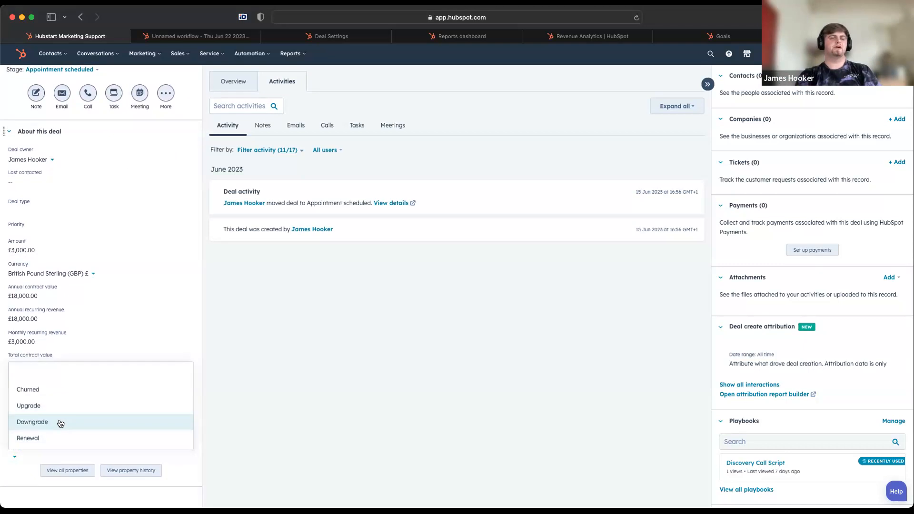
{"action": "left_click", "coordinate": [265, 357]}
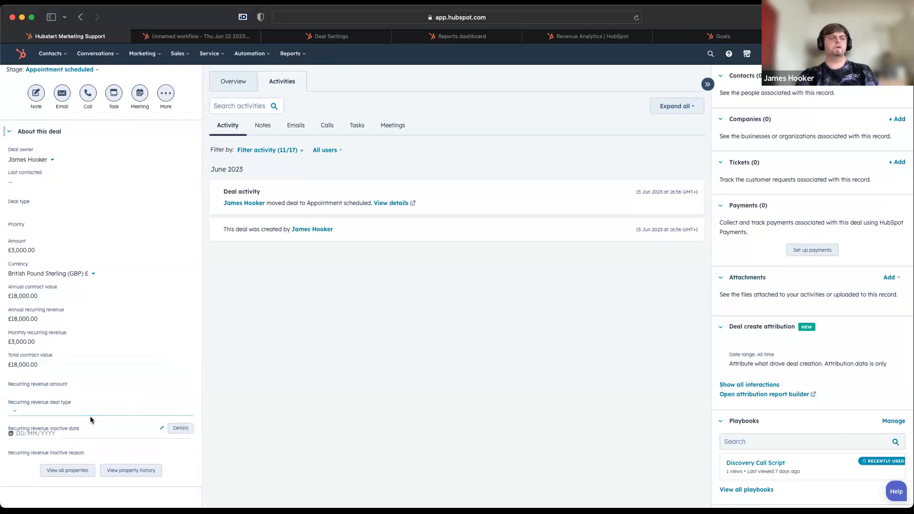
{"action": "left_click", "coordinate": [70, 406]}
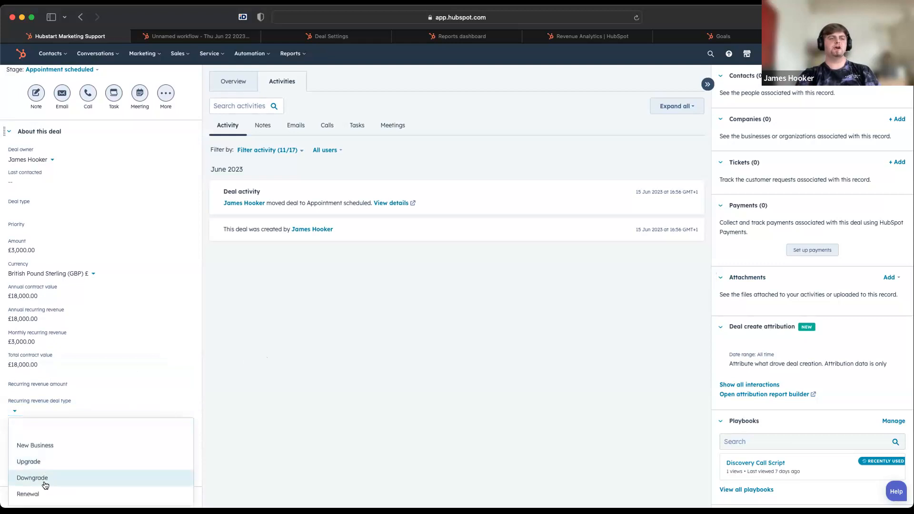
{"action": "left_click", "coordinate": [241, 398]}
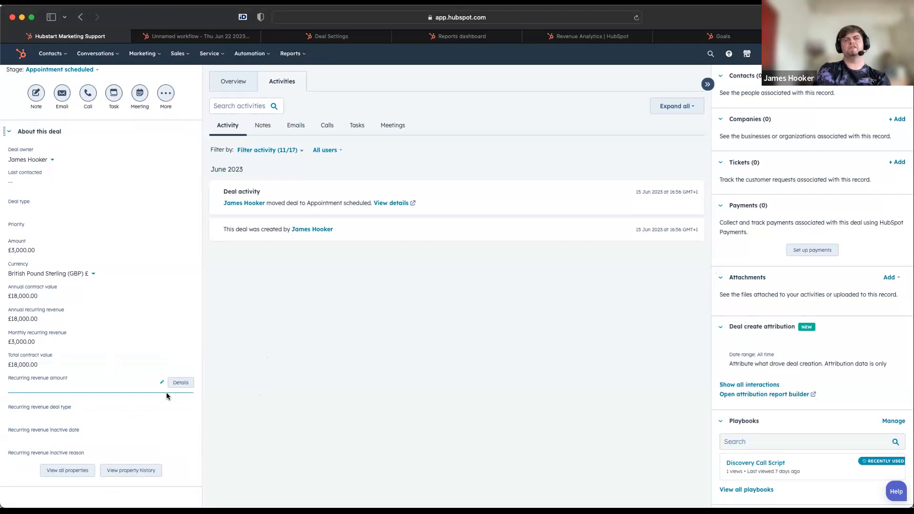
View the recurring revenue chart again, and return to the deal record to find its line items
{"action": "left_click", "coordinate": [592, 36]}
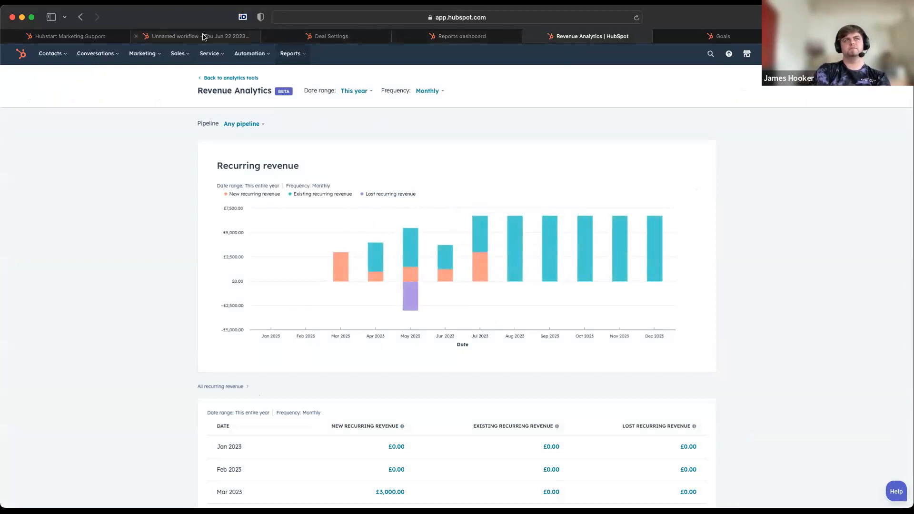
{"action": "left_click", "coordinate": [71, 36]}
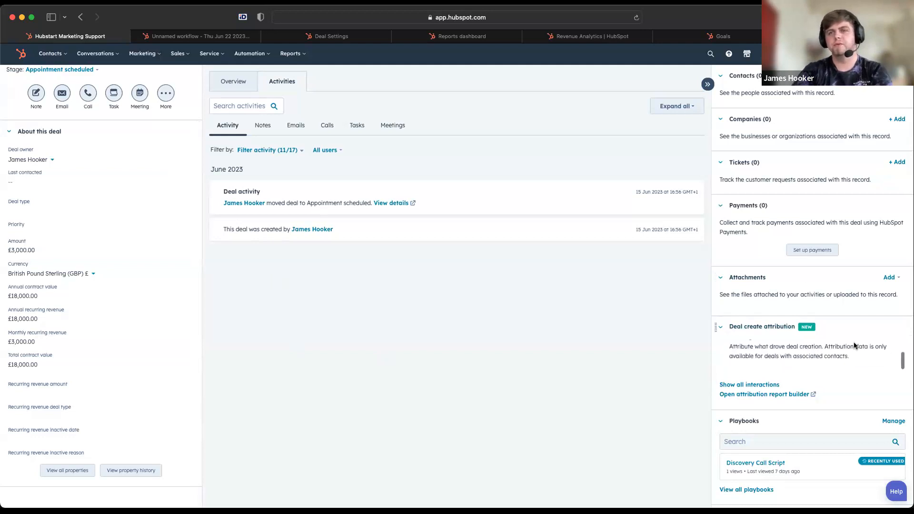
{"action": "scroll", "coordinate": [854, 345], "scroll_direction": "down", "scroll_amount": 3}
{"action": "scroll", "coordinate": [854, 345], "scroll_direction": "down", "scroll_amount": 2}
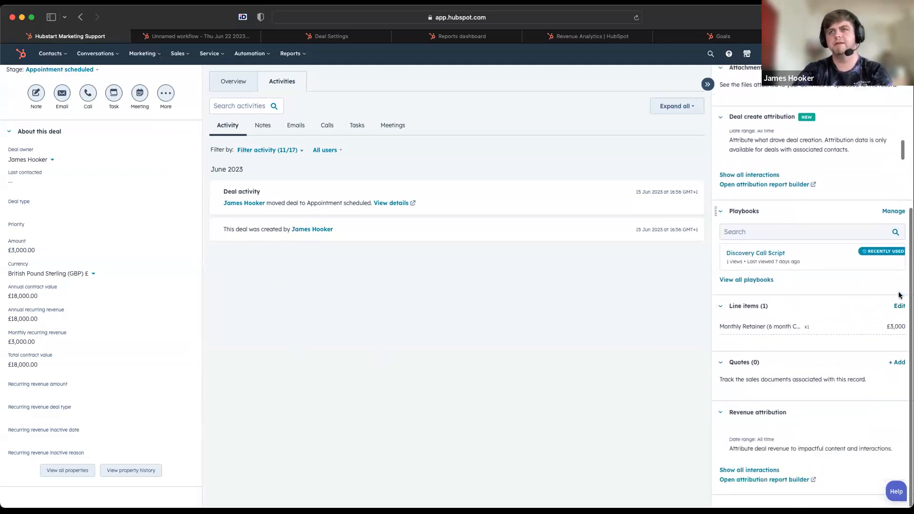